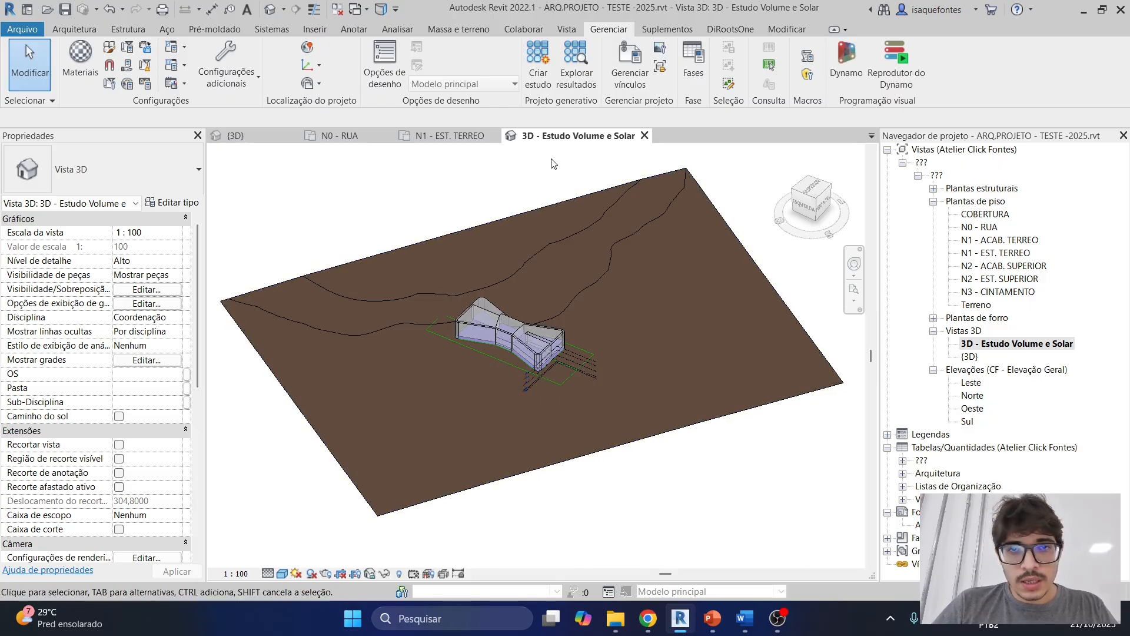
Turn off the sun path in the {3D} view
{"action": "key", "text": "ctrl"}
{"action": "key", "text": "ctrl"}
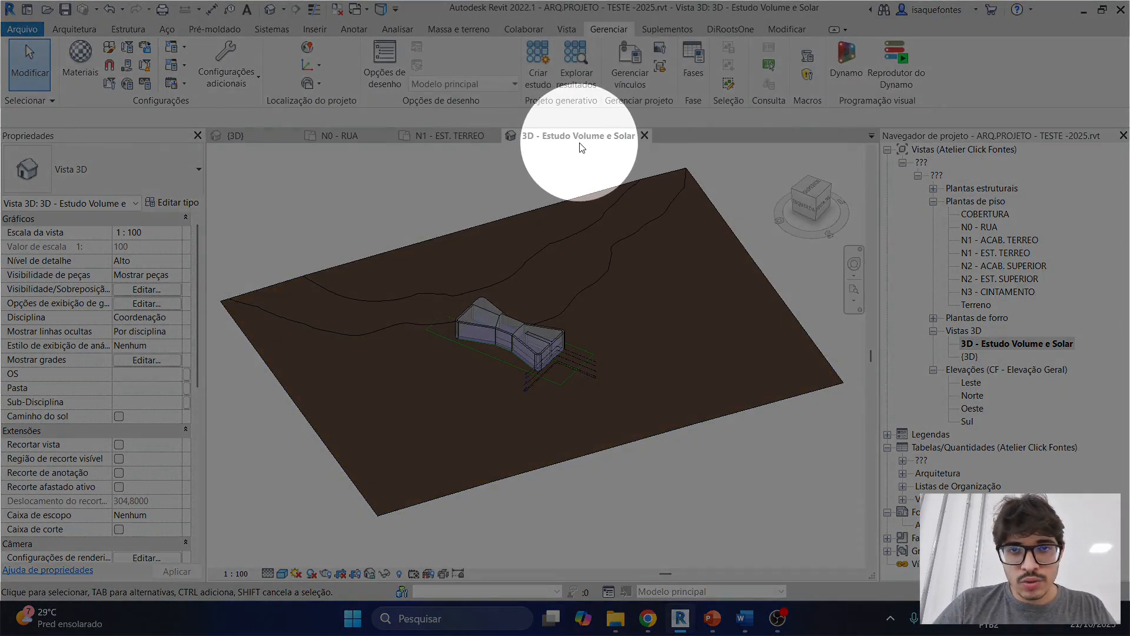
{"action": "left_click", "coordinate": [259, 136]}
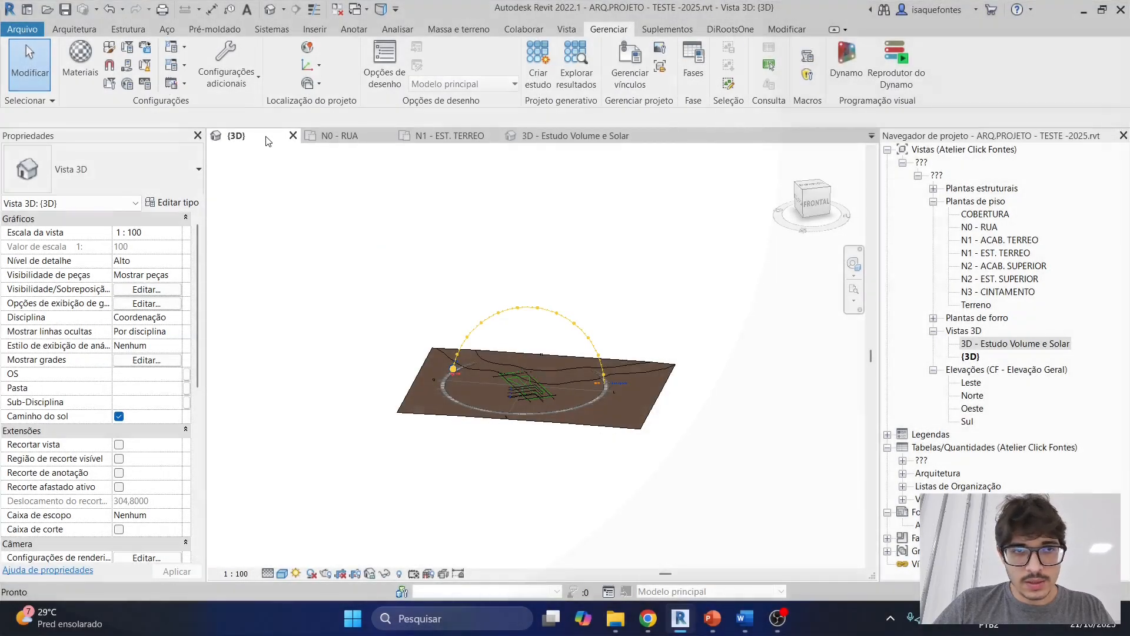
{"action": "left_click", "coordinate": [295, 574]}
{"action": "left_click", "coordinate": [324, 544]}
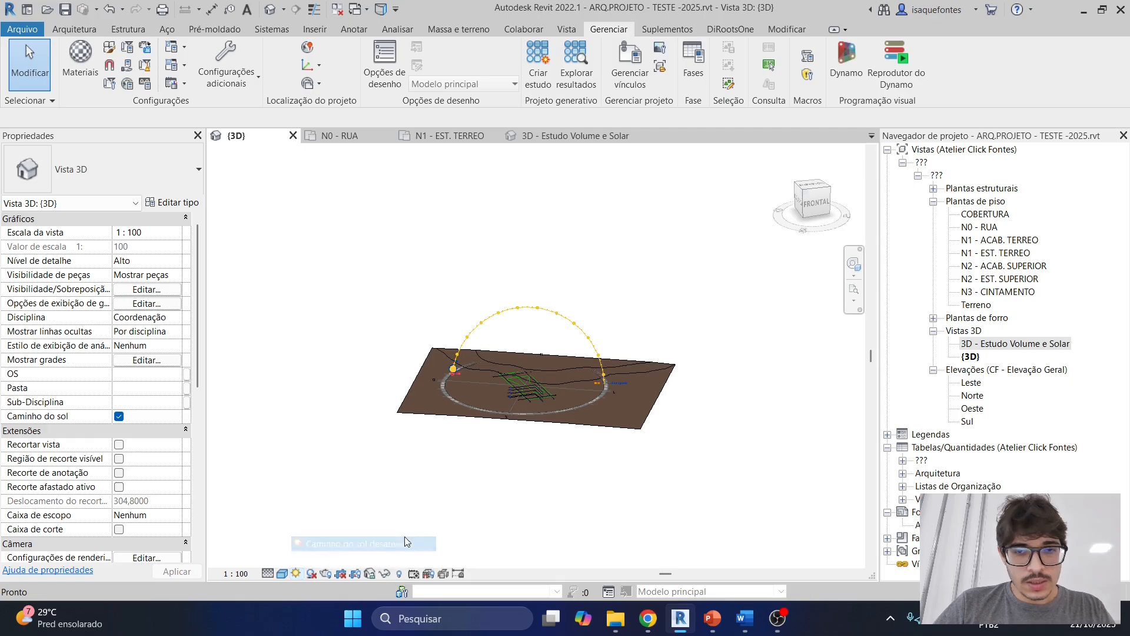
{"action": "middle_click_drag", "start_coordinate": [540, 504], "coordinate": [592, 511], "text": "shift"}
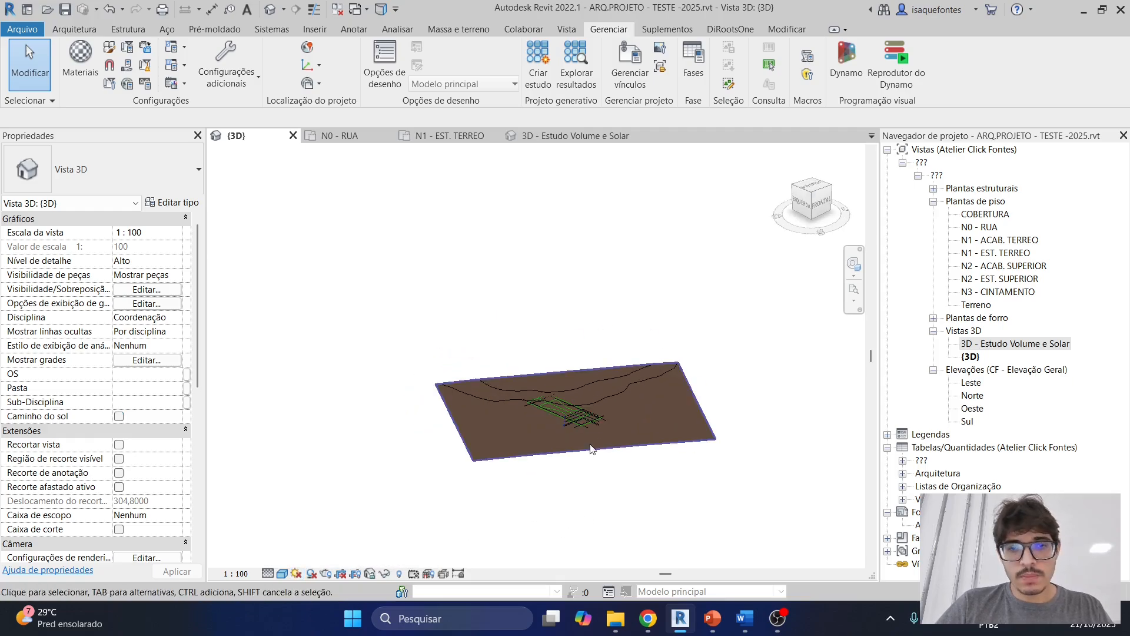
{"action": "scroll", "coordinate": [571, 415], "scroll_direction": "up", "scroll_amount": 3}
Turn on the sun path in the 3D - Estudo Volume e Solar view, using the project's specified location, date and time
{"action": "left_click", "coordinate": [583, 136]}
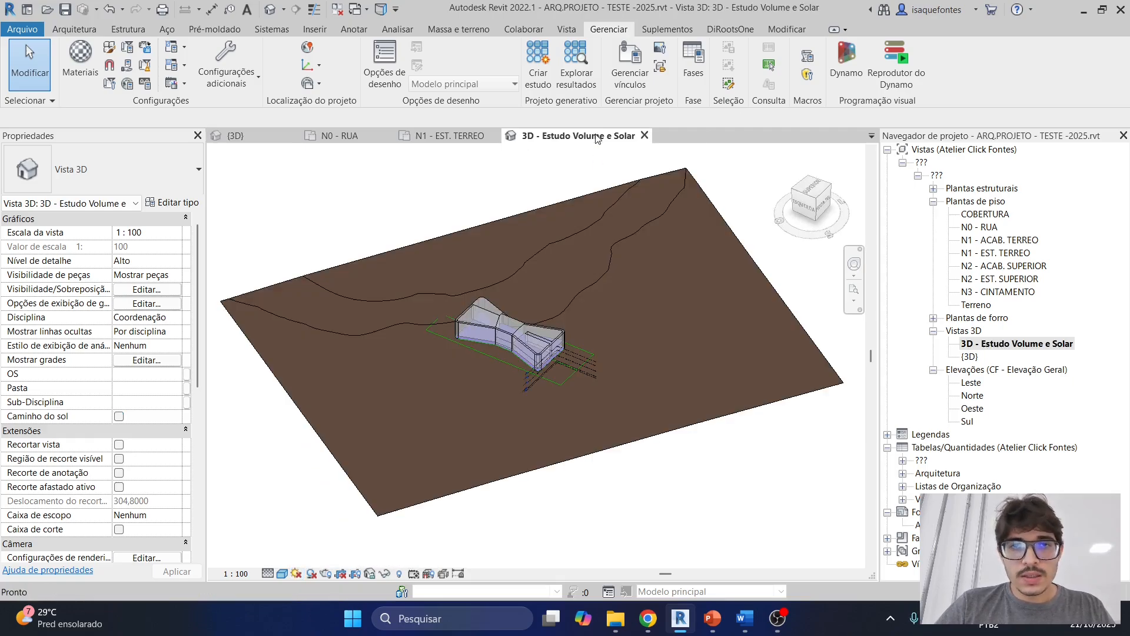
{"action": "left_click", "coordinate": [296, 574]}
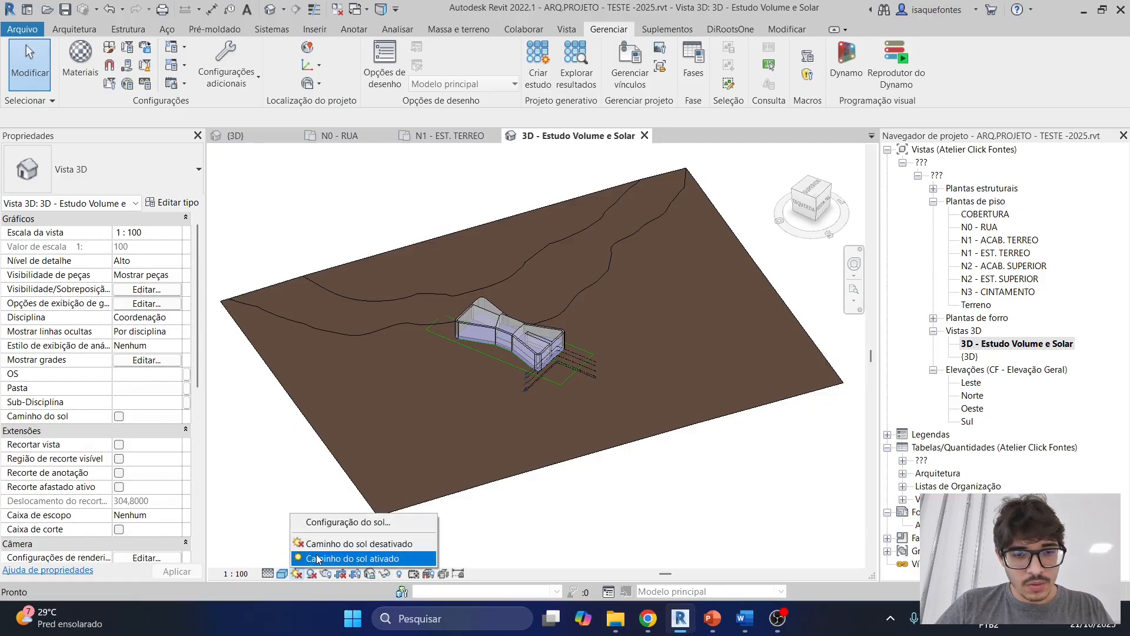
{"action": "left_click", "coordinate": [319, 556]}
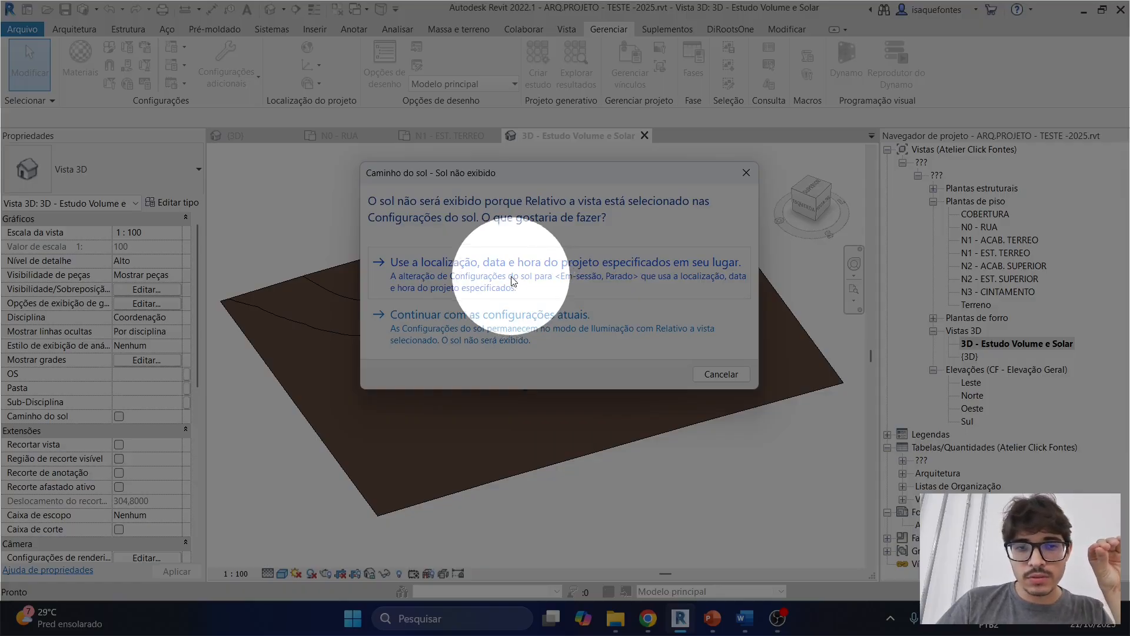
{"action": "left_click", "coordinate": [464, 273]}
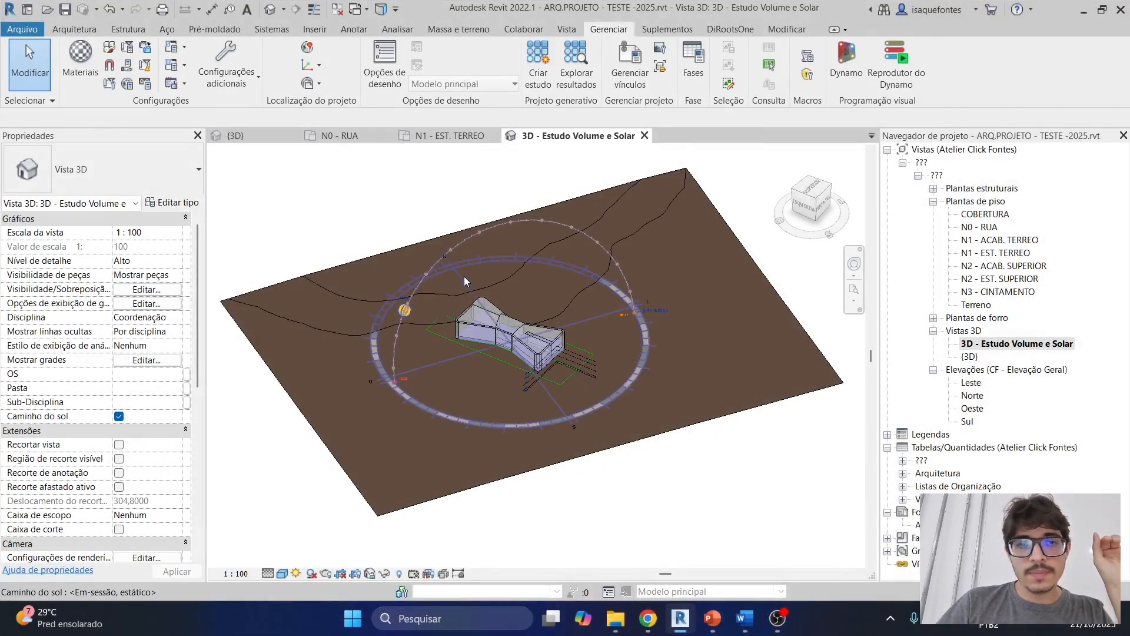
{"action": "middle_click_drag", "start_coordinate": [654, 476], "coordinate": [607, 488], "text": "shift"}
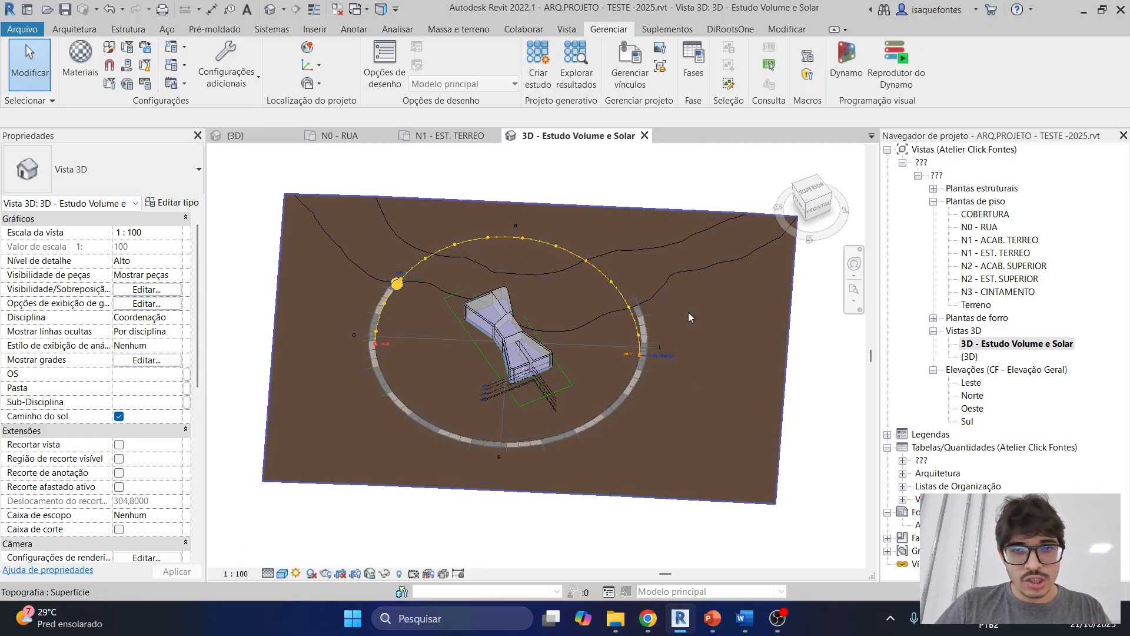
{"action": "middle_click_drag", "start_coordinate": [336, 383], "coordinate": [365, 462], "text": "shift"}
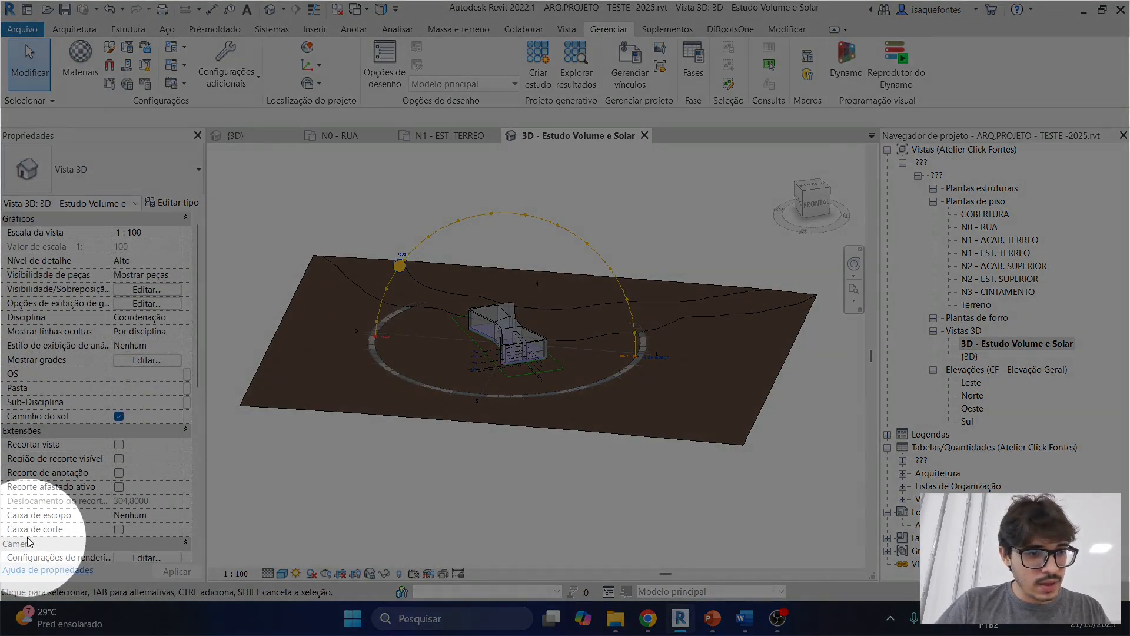
Enable the section box for the 3D view and show the model from above
{"action": "left_click", "coordinate": [119, 529]}
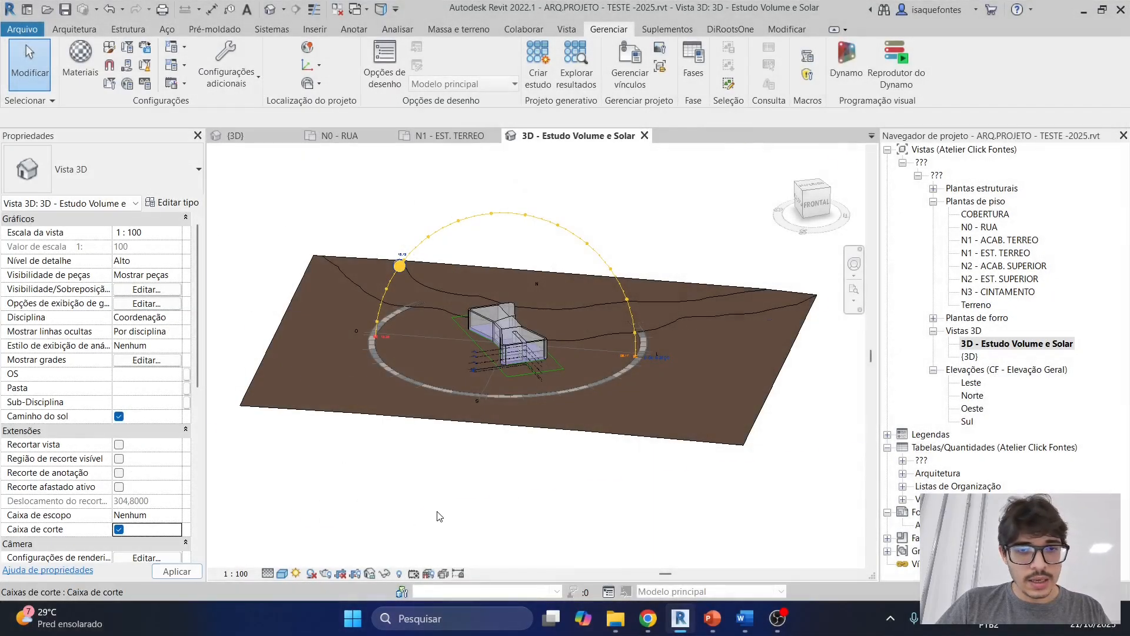
{"action": "scroll", "coordinate": [453, 510], "scroll_direction": "down", "scroll_amount": 3}
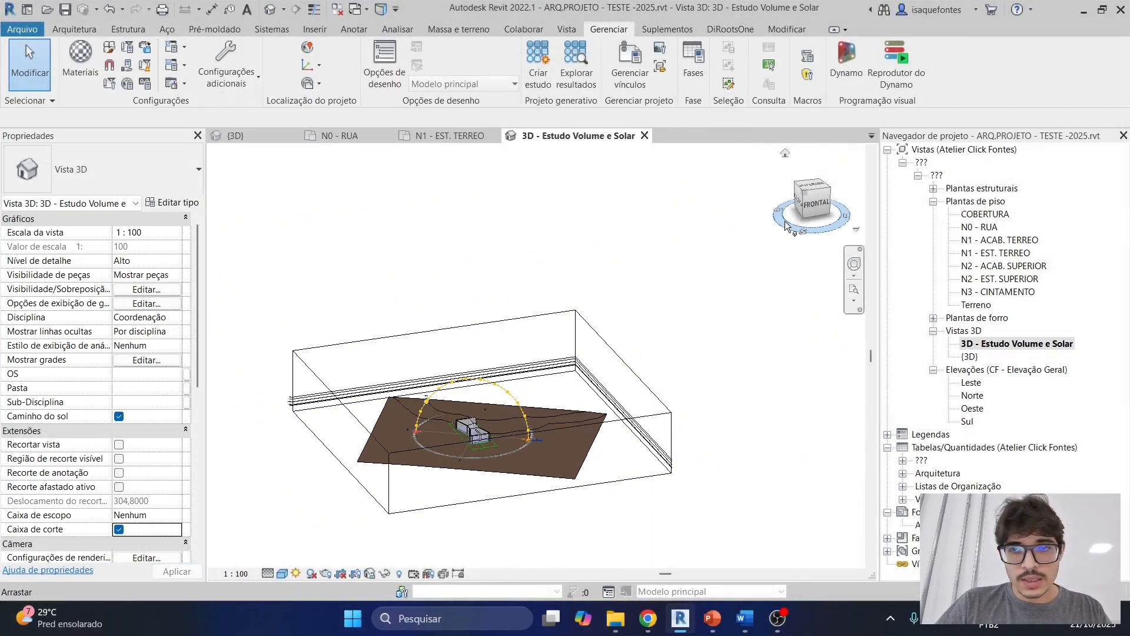
{"action": "left_click", "coordinate": [814, 189]}
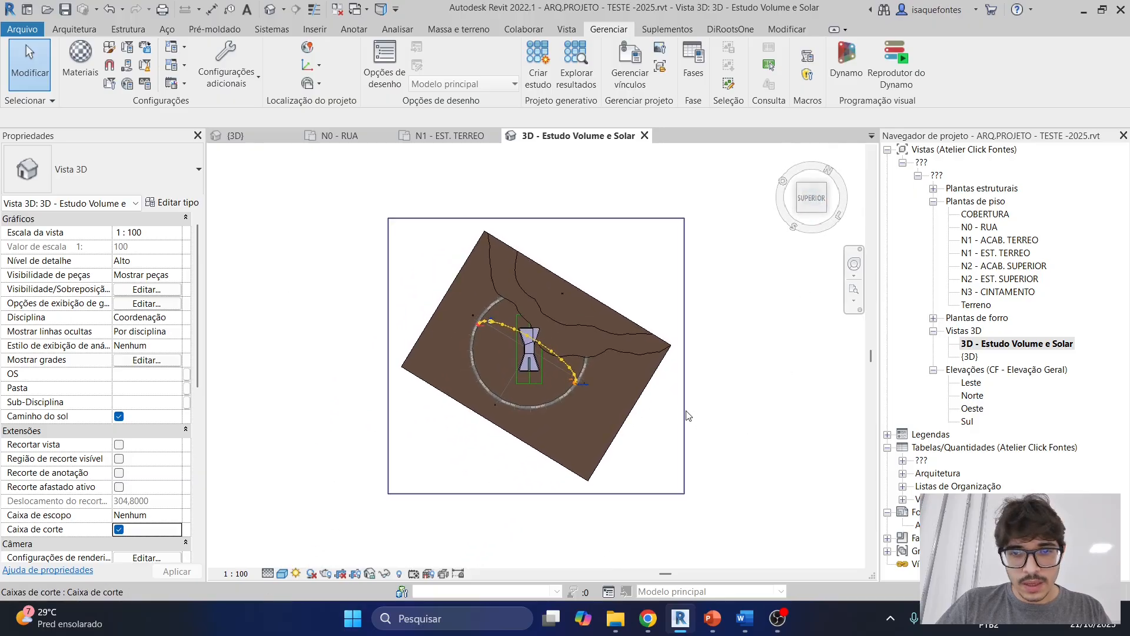
Shrink the section box on all four sides so it crops the terrain around the sun path
{"action": "left_click", "coordinate": [683, 412]}
{"action": "left_click_drag", "start_coordinate": [684, 355], "coordinate": [635, 354]}
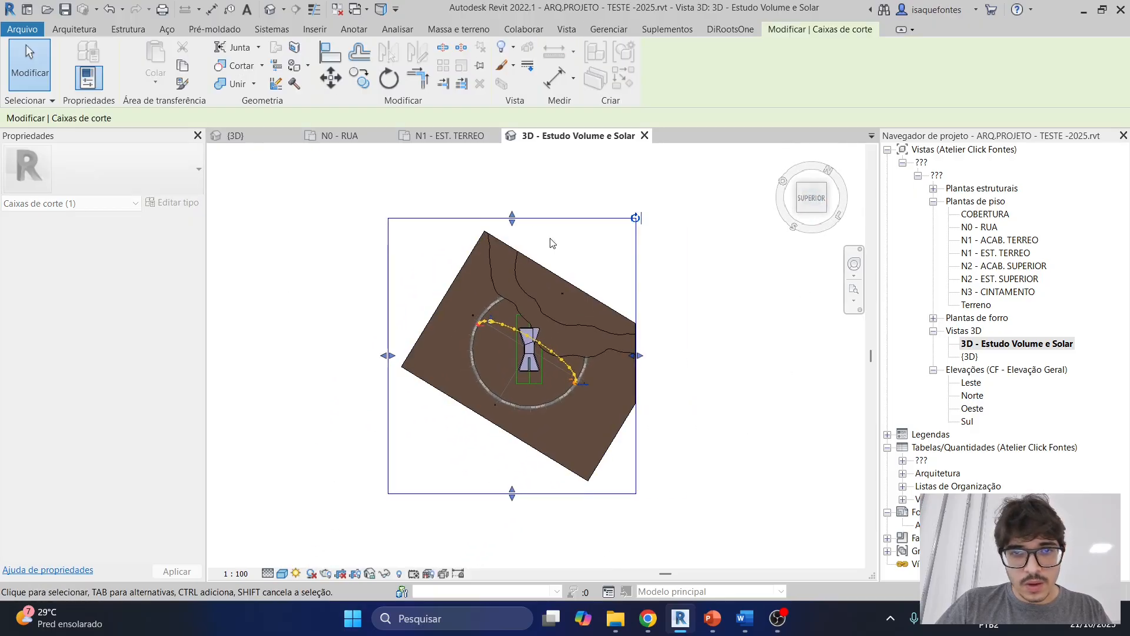
{"action": "left_click_drag", "start_coordinate": [512, 218], "coordinate": [504, 278]}
{"action": "scroll", "coordinate": [388, 399], "scroll_direction": "up", "scroll_amount": 2}
{"action": "left_click_drag", "start_coordinate": [390, 381], "coordinate": [487, 382]}
{"action": "left_click_drag", "start_coordinate": [625, 542], "coordinate": [634, 489]}
{"action": "left_click_drag", "start_coordinate": [643, 431], "coordinate": [643, 430]}
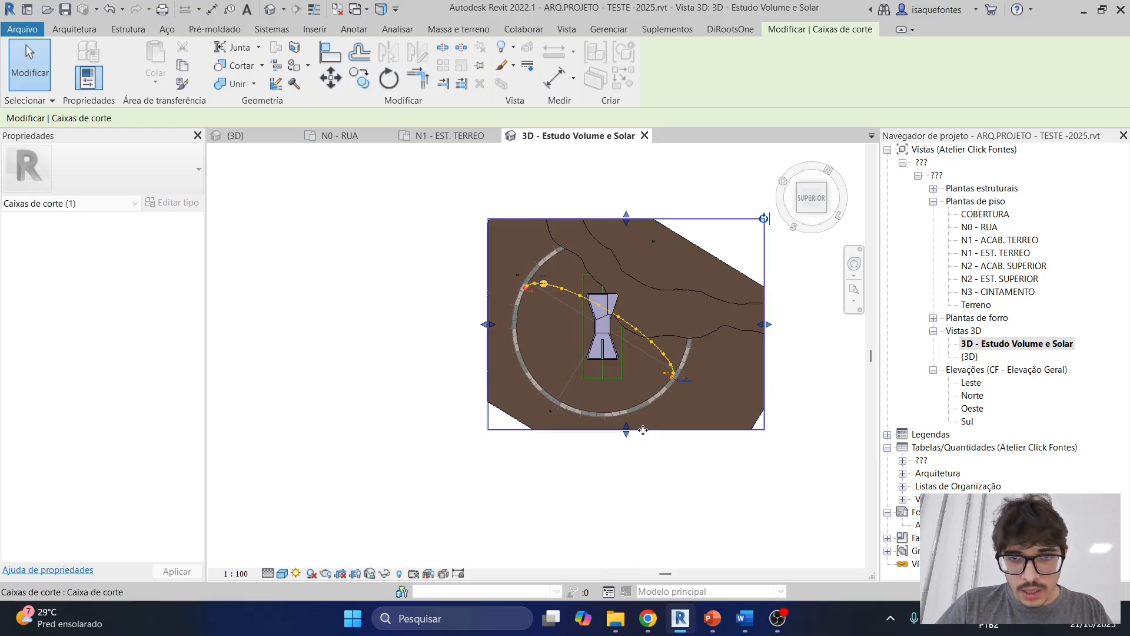
{"action": "left_click_drag", "start_coordinate": [761, 325], "coordinate": [717, 324]}
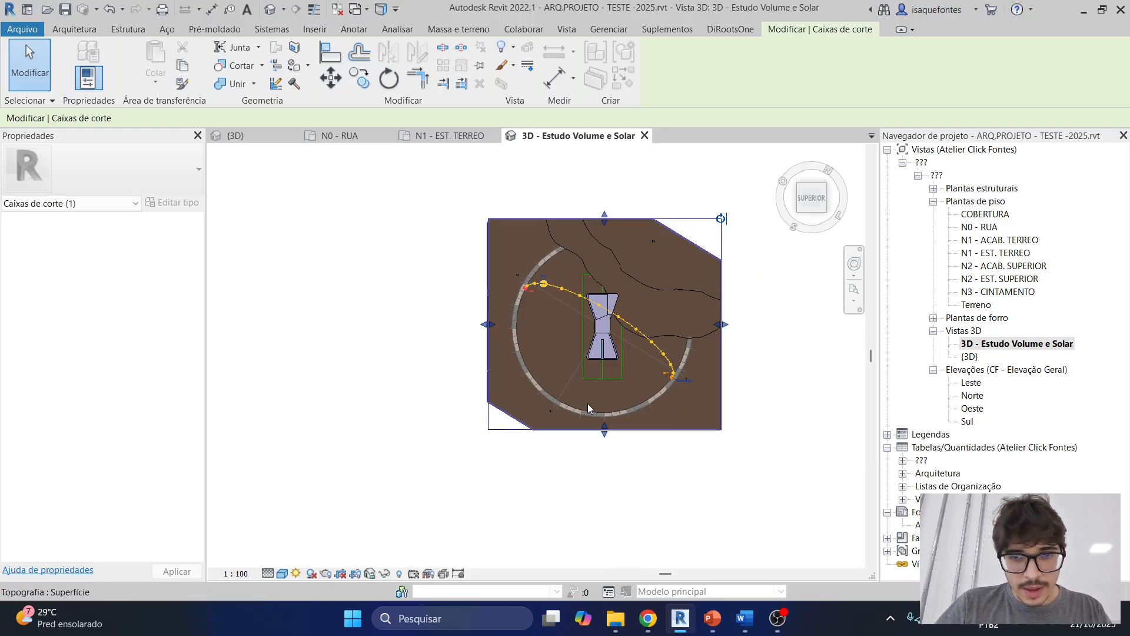
Set the sun path size to 100
{"action": "left_click", "coordinate": [587, 408]}
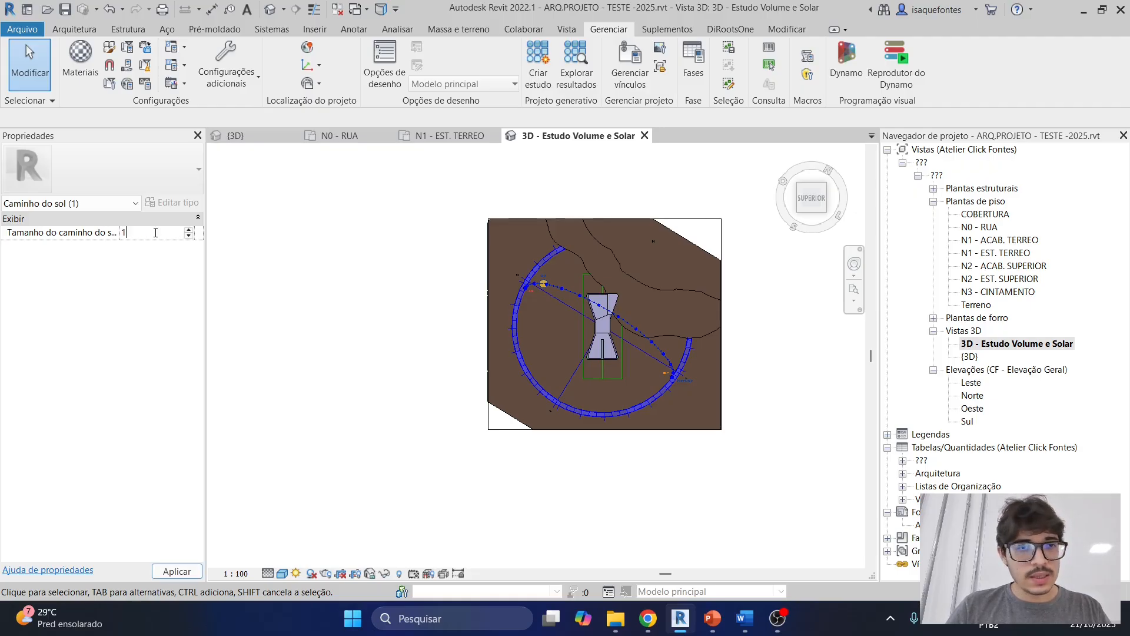
{"action": "key", "text": "Return"}
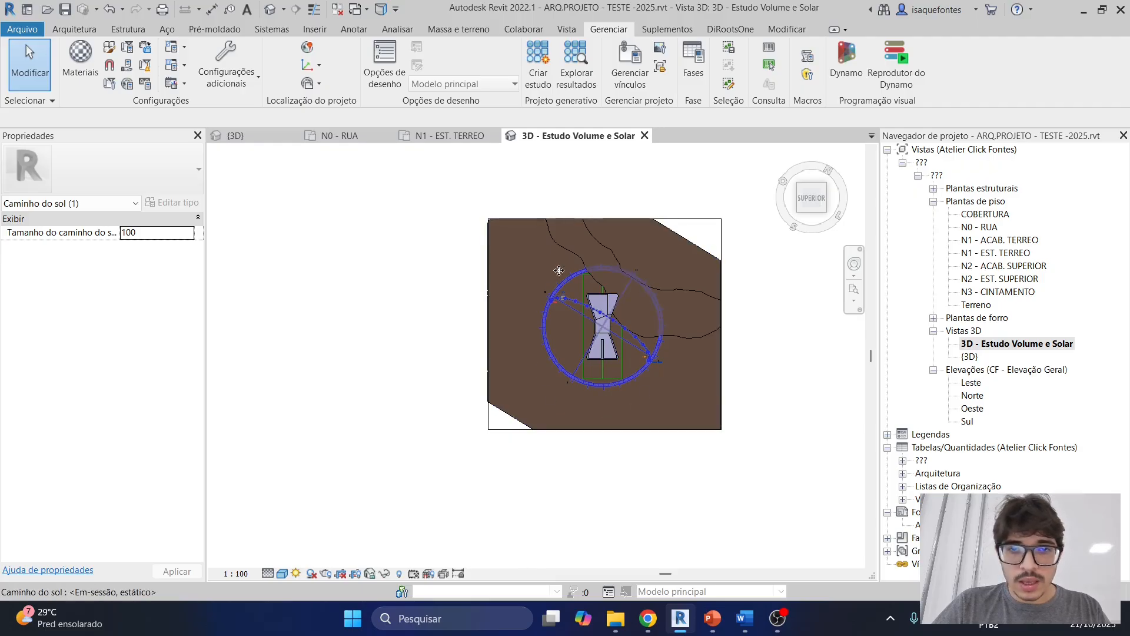
Tighten all four sides of the section box closer around the smaller sun path, removing the empty terrain corners
{"action": "left_click", "coordinate": [537, 435]}
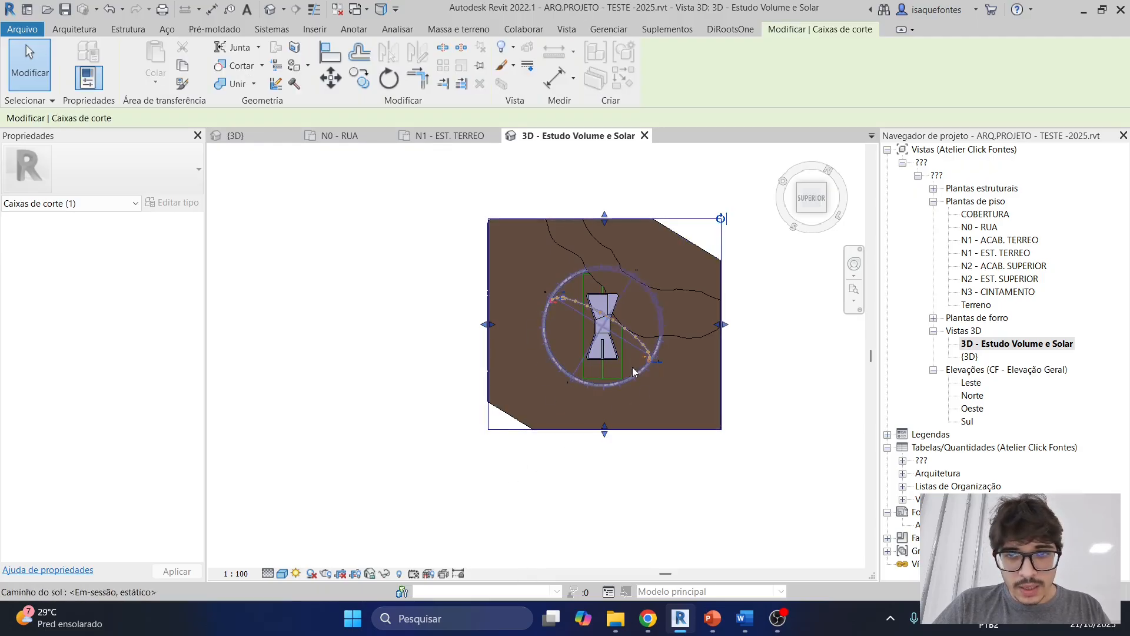
{"action": "left_click", "coordinate": [512, 452]}
{"action": "left_click", "coordinate": [509, 430]}
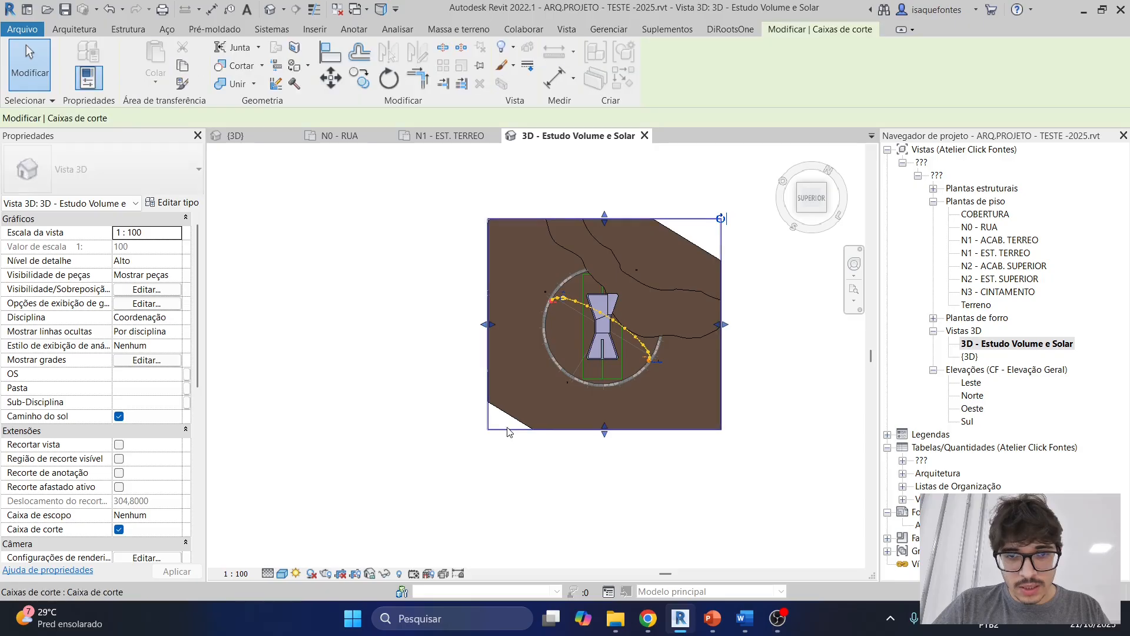
{"action": "left_click_drag", "start_coordinate": [605, 427], "coordinate": [609, 402]}
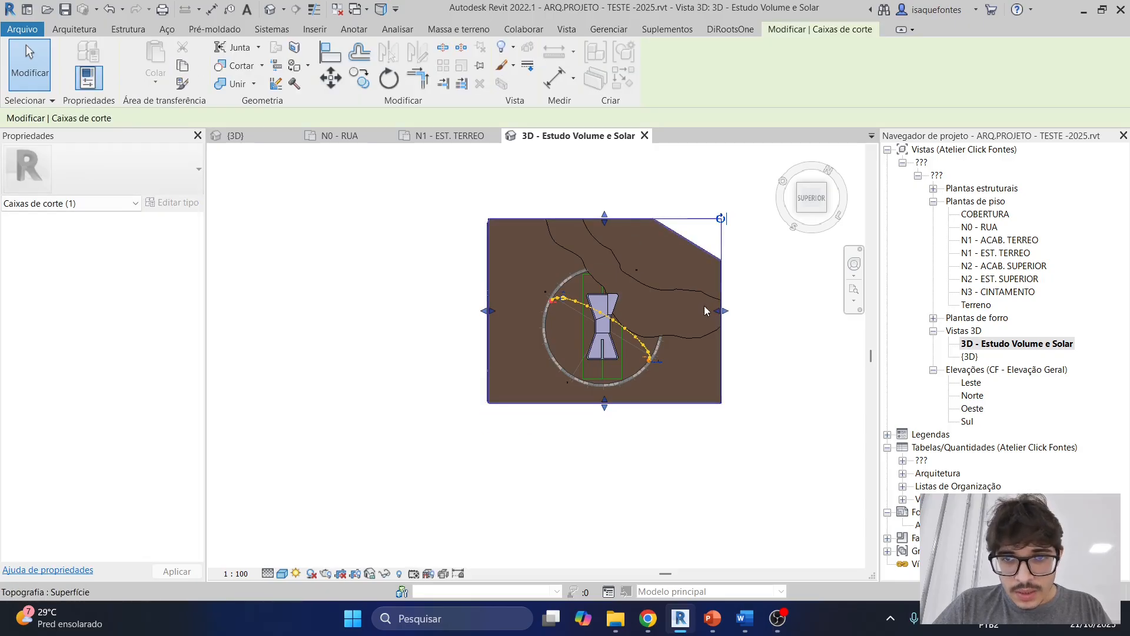
{"action": "left_click_drag", "start_coordinate": [721, 310], "coordinate": [685, 308]}
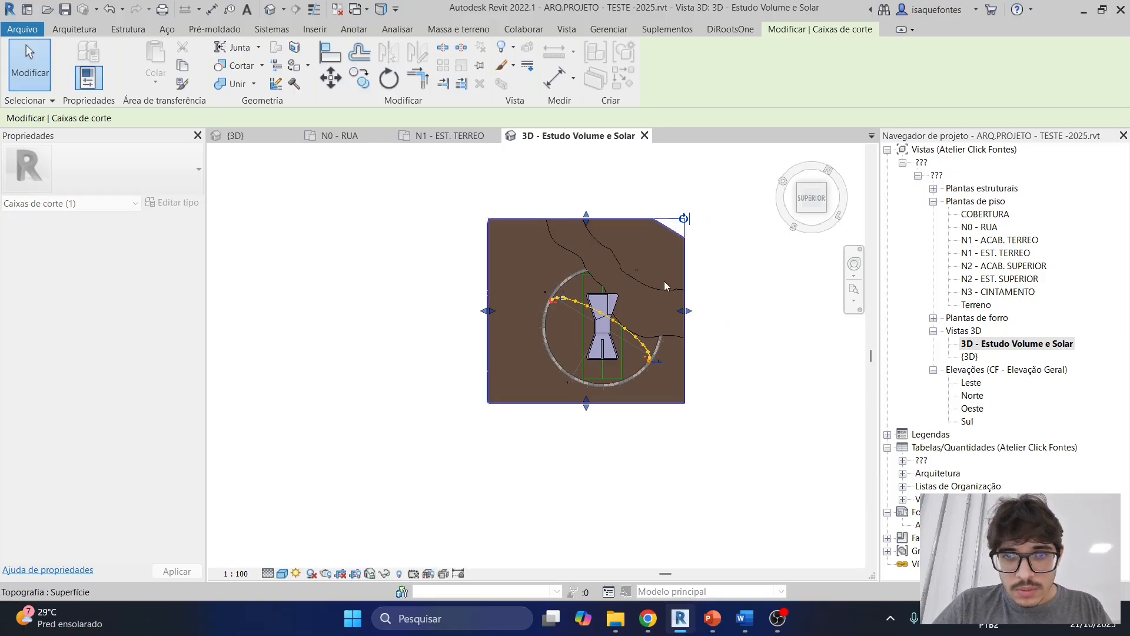
{"action": "left_click_drag", "start_coordinate": [586, 225], "coordinate": [586, 245]}
{"action": "left_click_drag", "start_coordinate": [490, 310], "coordinate": [510, 321]}
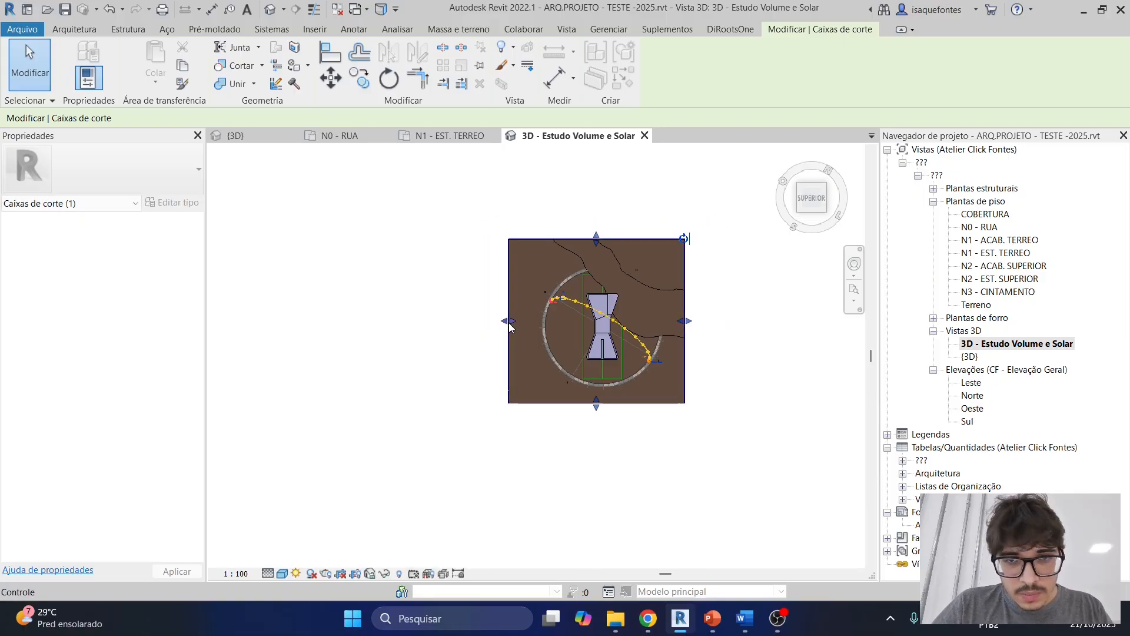
Return to an angled 3D view and slightly lower the top face of the section box
{"action": "left_click", "coordinate": [804, 207]}
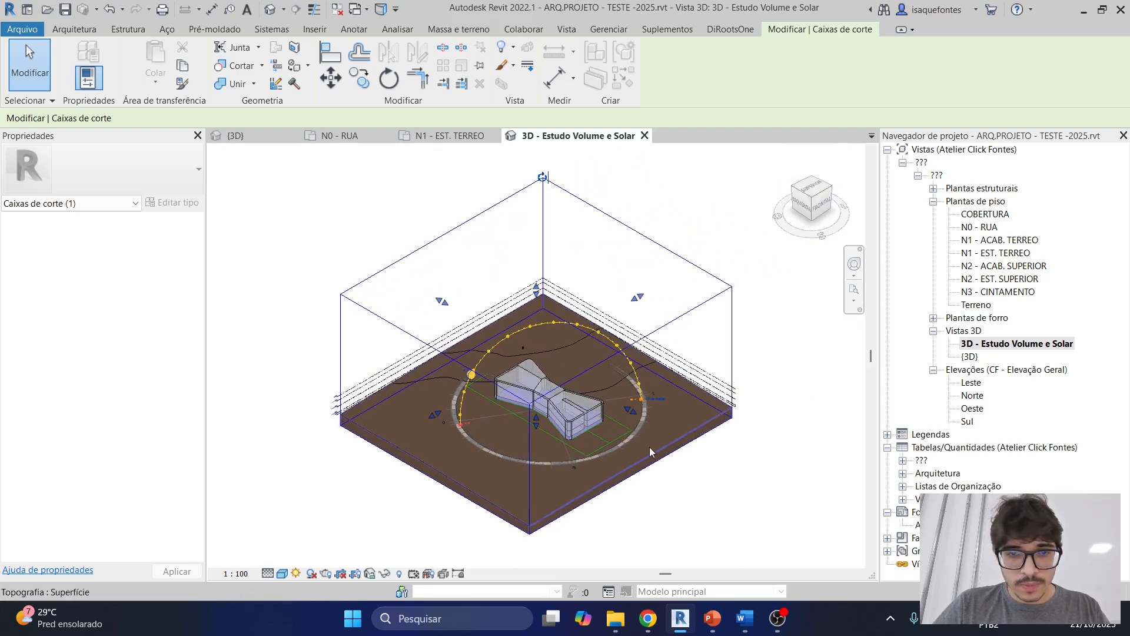
{"action": "left_click", "coordinate": [665, 538]}
{"action": "middle_click_drag", "start_coordinate": [665, 538], "coordinate": [698, 518], "text": "shift"}
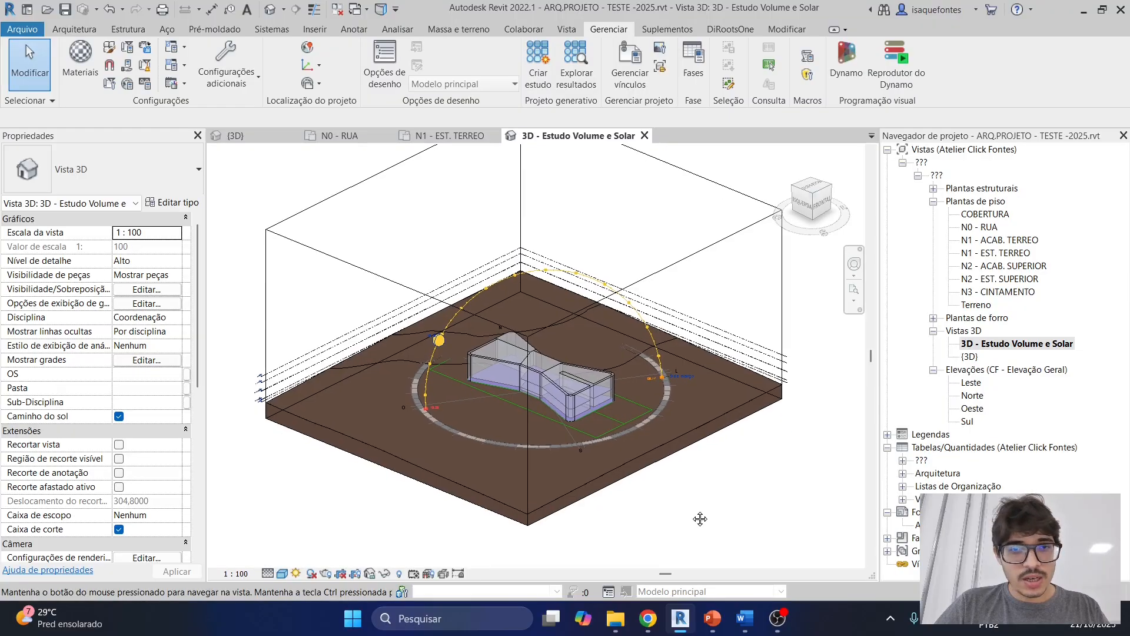
{"action": "left_click", "coordinate": [690, 263]}
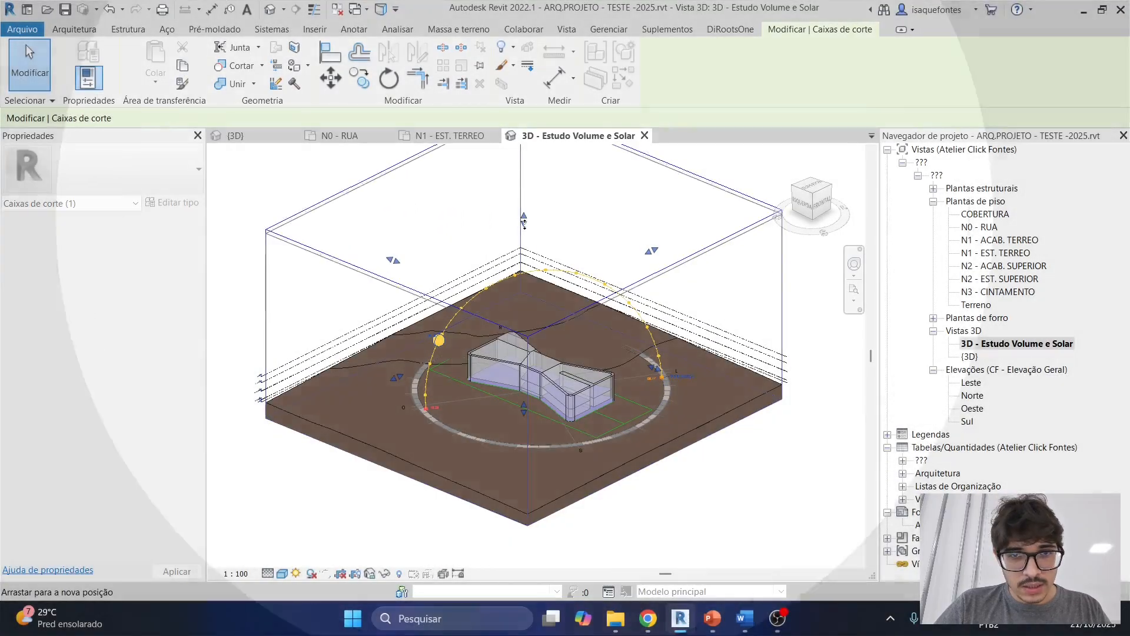
{"action": "left_click_drag", "start_coordinate": [526, 227], "coordinate": [526, 239]}
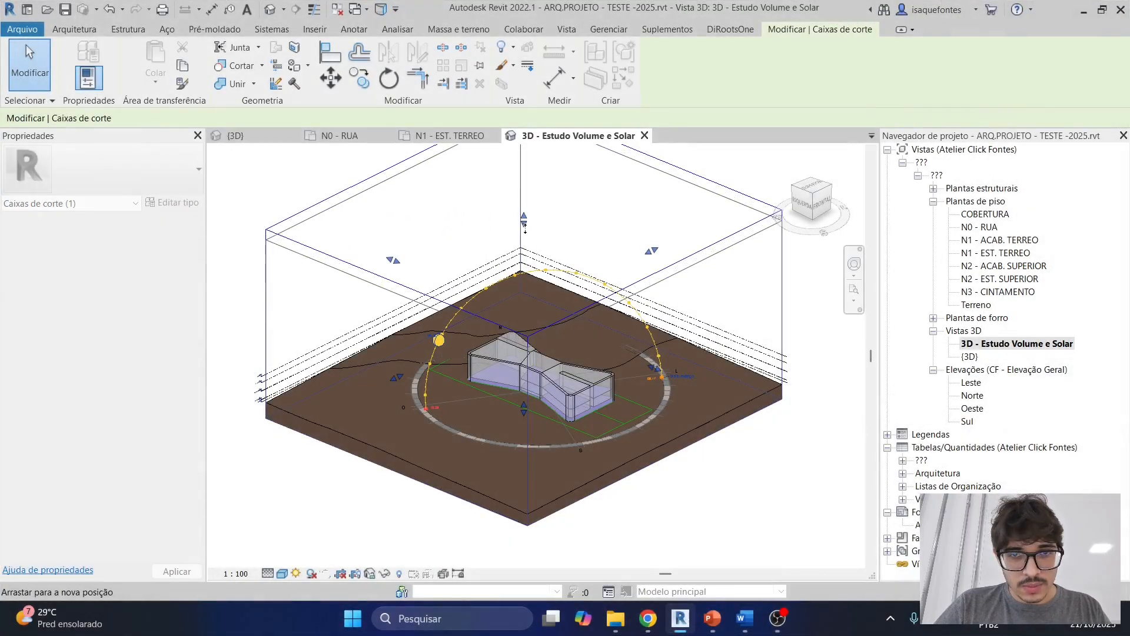
Hide the section box element in the current view
{"action": "right_click", "coordinate": [678, 265]}
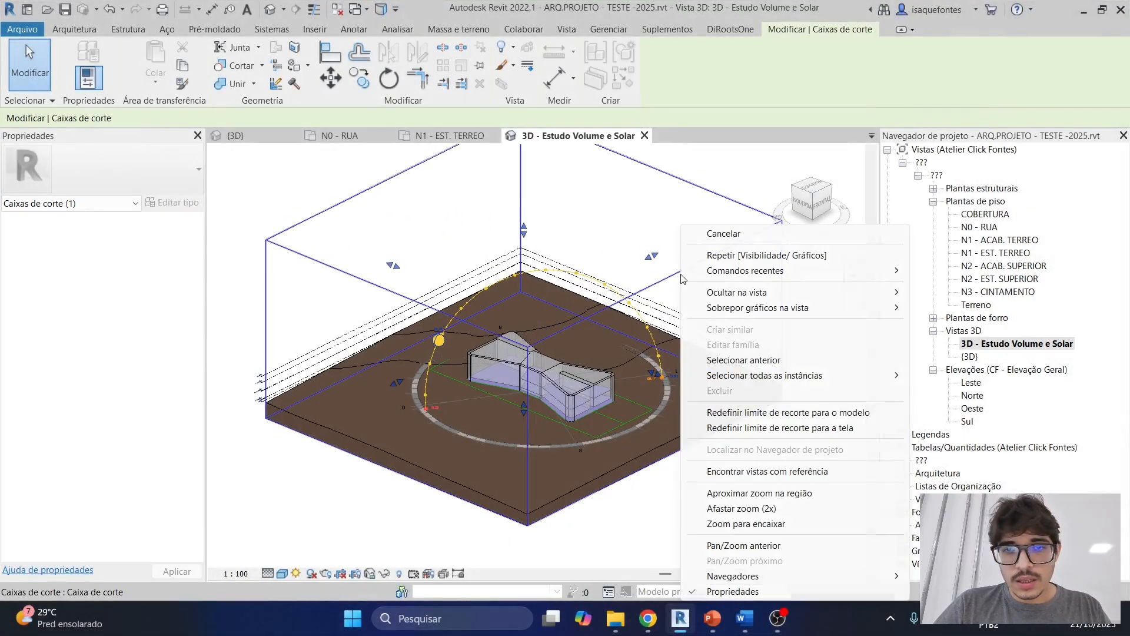
{"action": "mouse_move", "coordinate": [759, 293]}
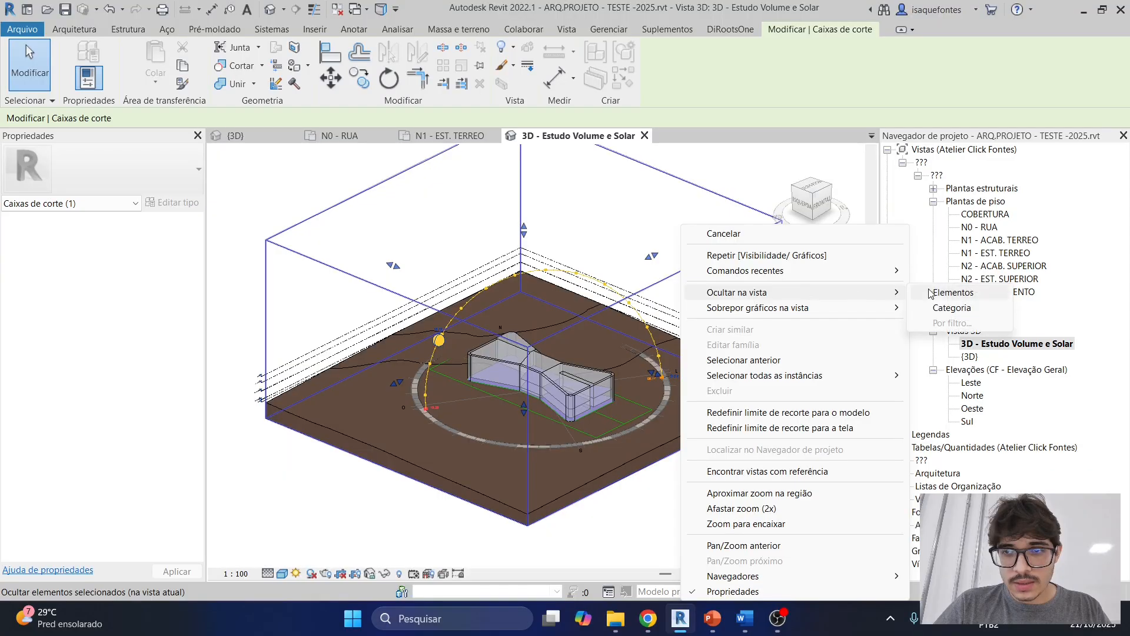
{"action": "left_click", "coordinate": [936, 292]}
{"action": "scroll", "coordinate": [700, 419], "scroll_direction": "up", "scroll_amount": 5}
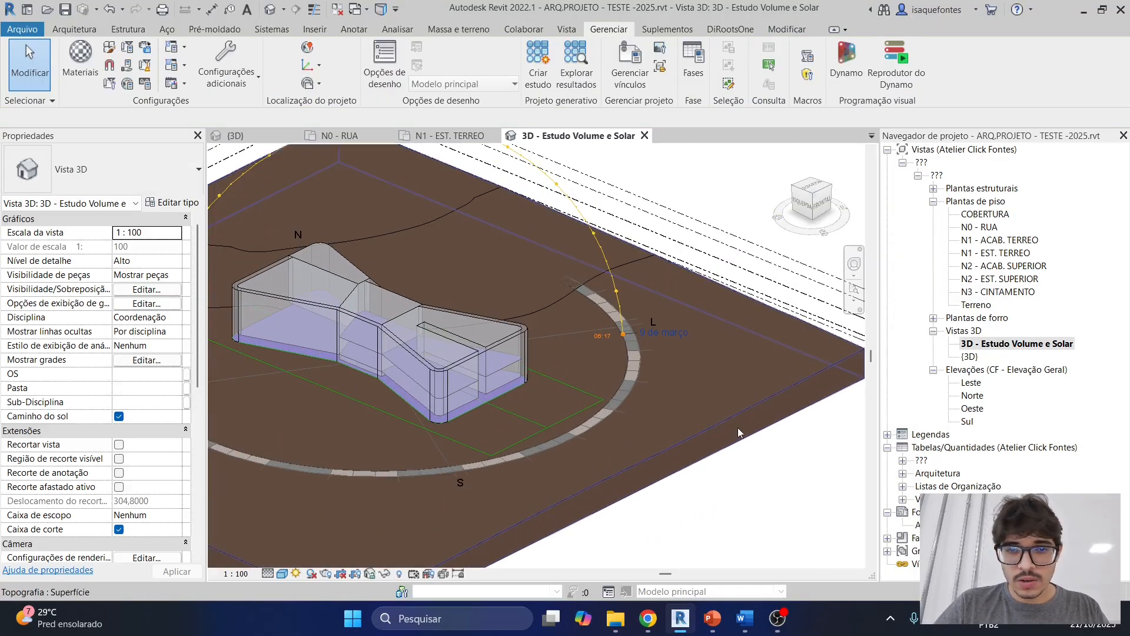
{"action": "scroll", "coordinate": [547, 426], "scroll_direction": "down", "scroll_amount": 5}
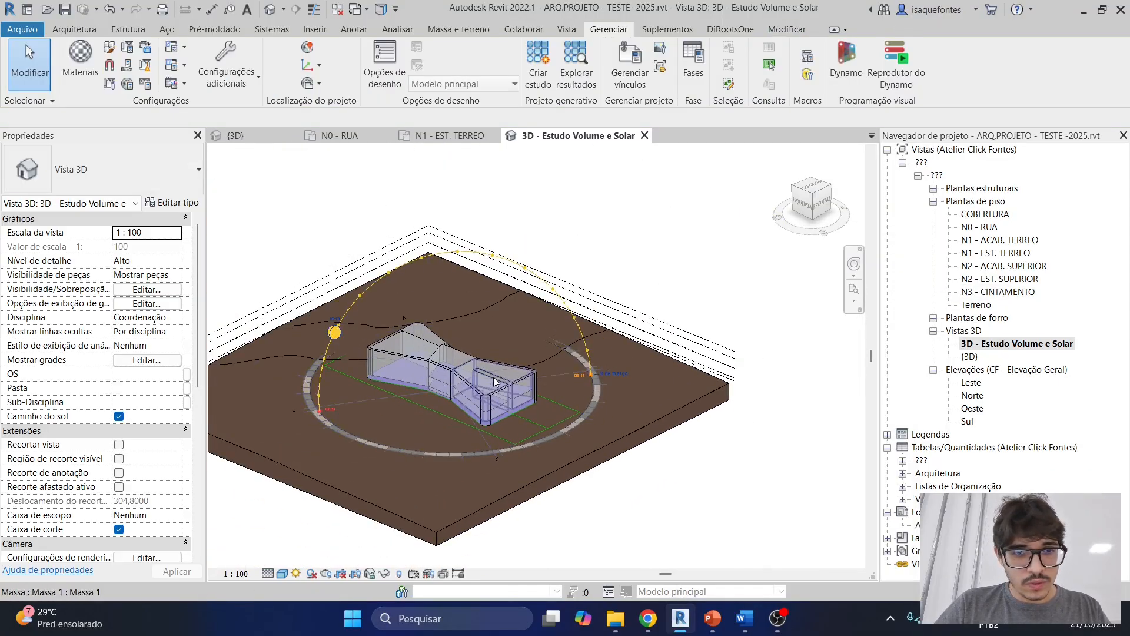
{"action": "left_click", "coordinate": [333, 333]}
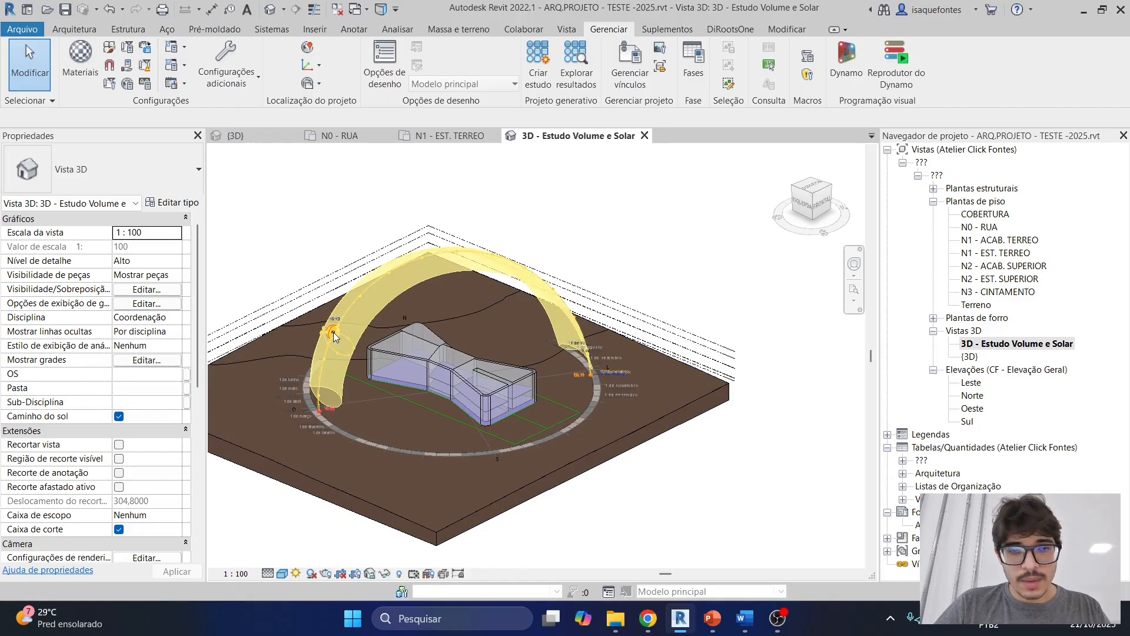
{"action": "key", "text": "Escape"}
{"action": "scroll", "coordinate": [724, 373], "scroll_direction": "up", "scroll_amount": 8}
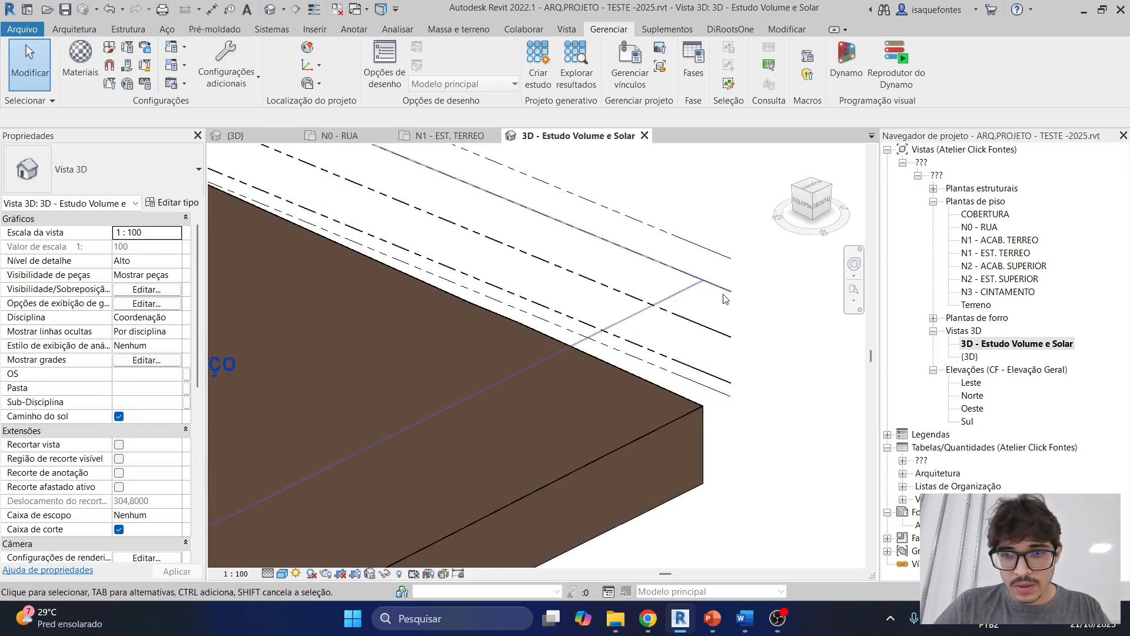
{"action": "scroll", "coordinate": [719, 271], "scroll_direction": "down", "scroll_amount": 8}
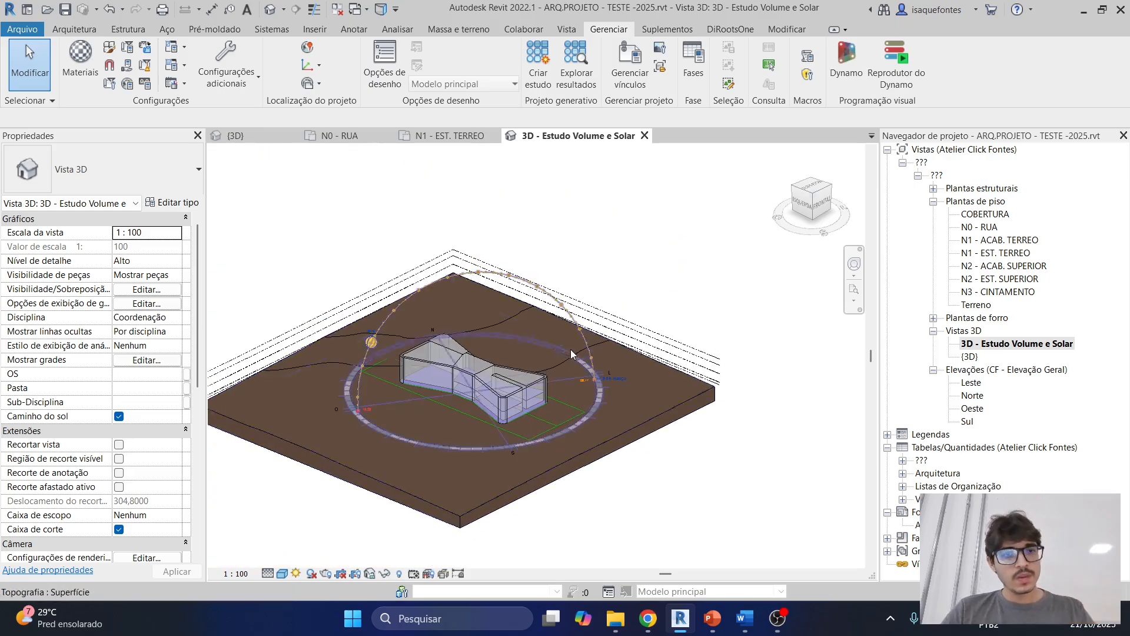
{"action": "scroll", "coordinate": [449, 390], "scroll_direction": "up", "scroll_amount": 5}
{"action": "scroll", "coordinate": [588, 381], "scroll_direction": "down", "scroll_amount": 3}
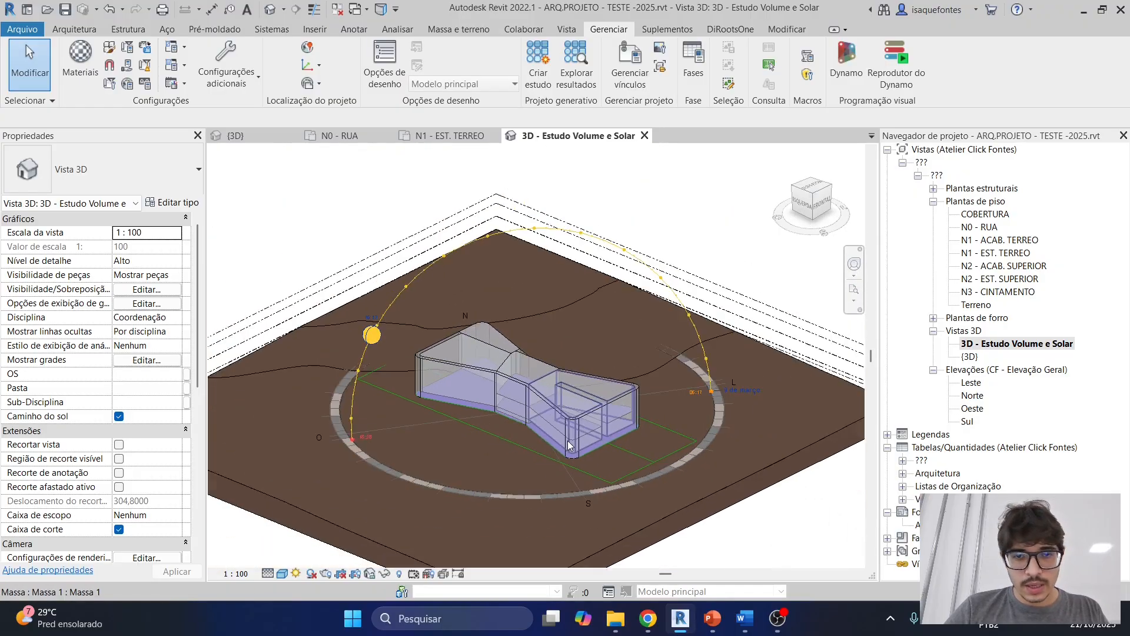
{"action": "scroll", "coordinate": [665, 529], "scroll_direction": "down", "scroll_amount": 2}
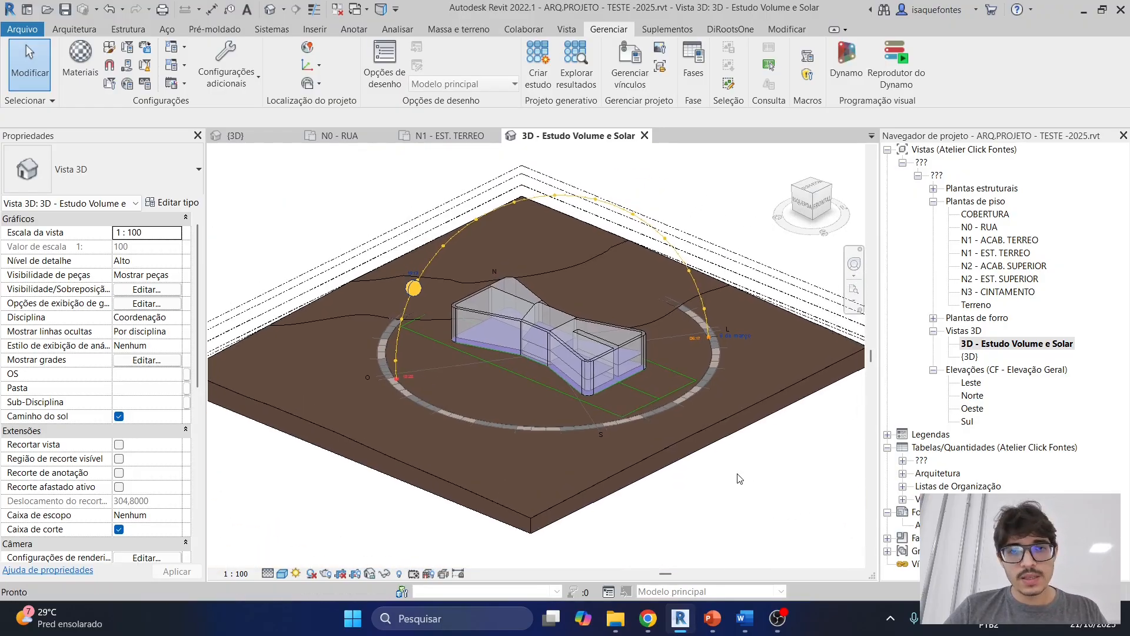
{"action": "scroll", "coordinate": [554, 444], "scroll_direction": "down", "scroll_amount": 2}
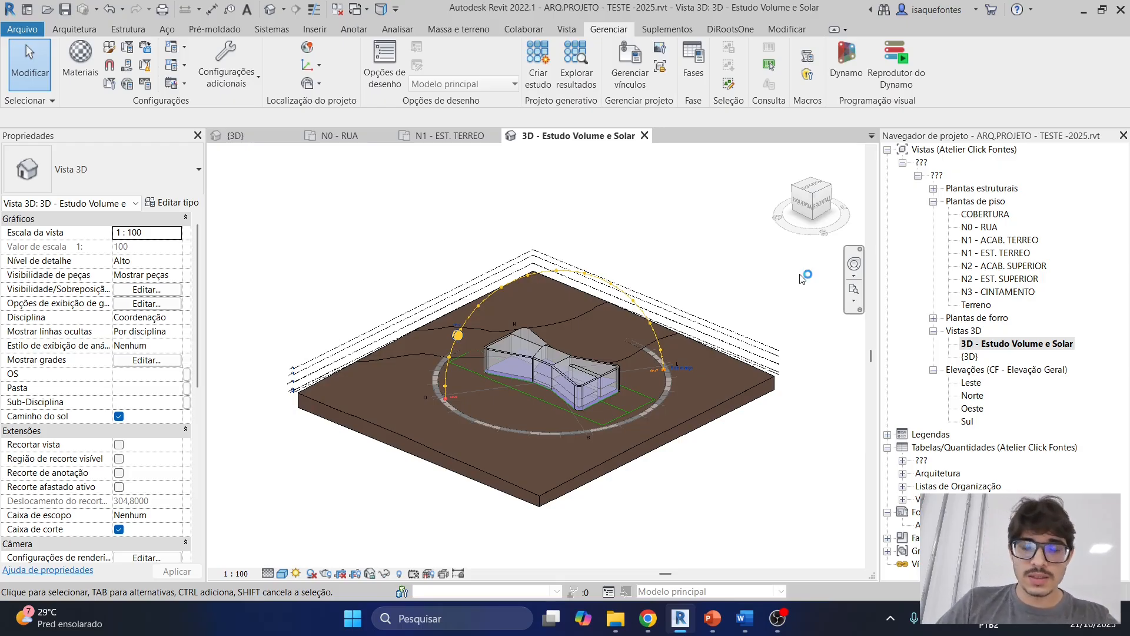
{"action": "scroll", "coordinate": [620, 390], "scroll_direction": "up", "scroll_amount": 5}
{"action": "scroll", "coordinate": [614, 316], "scroll_direction": "down", "scroll_amount": 4}
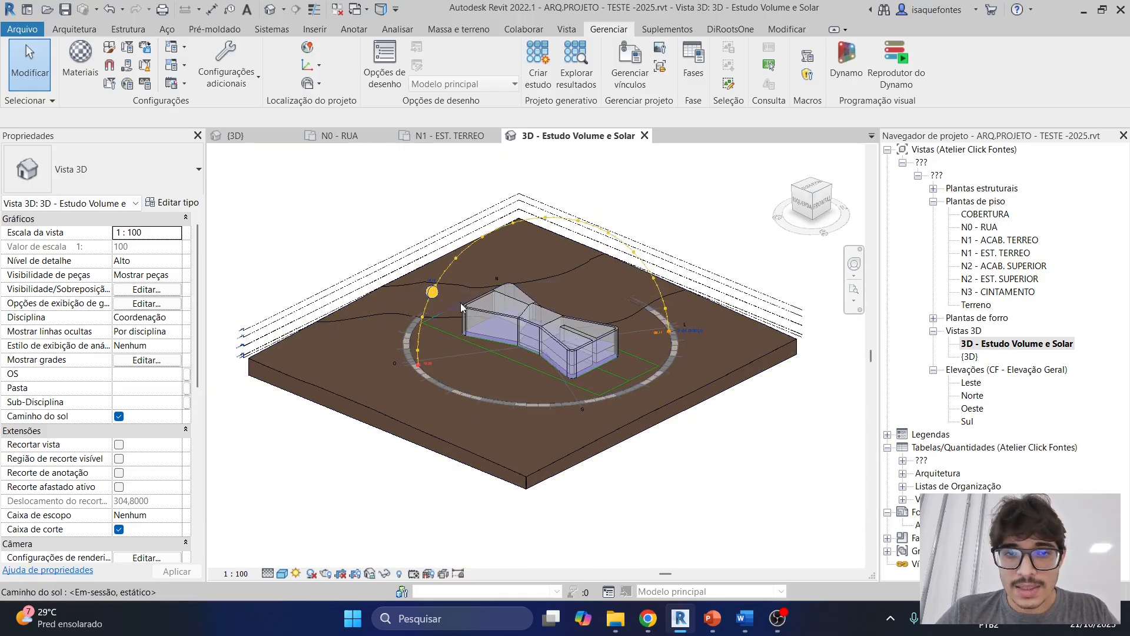
{"action": "scroll", "coordinate": [518, 321], "scroll_direction": "up", "scroll_amount": 4}
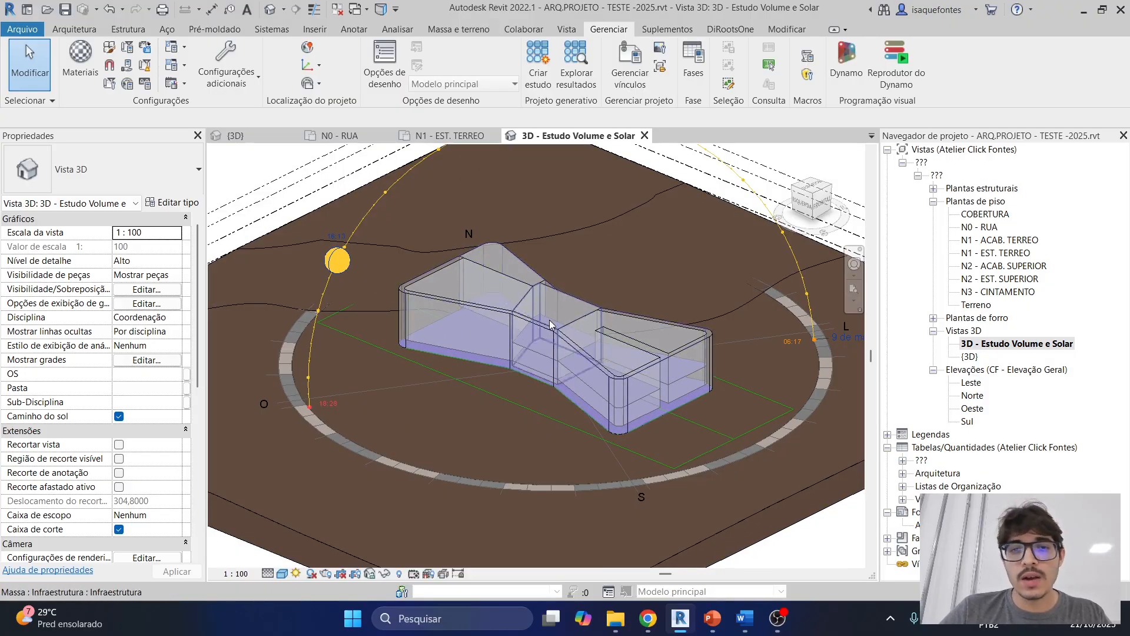
{"action": "scroll", "coordinate": [682, 377], "scroll_direction": "up", "scroll_amount": 2}
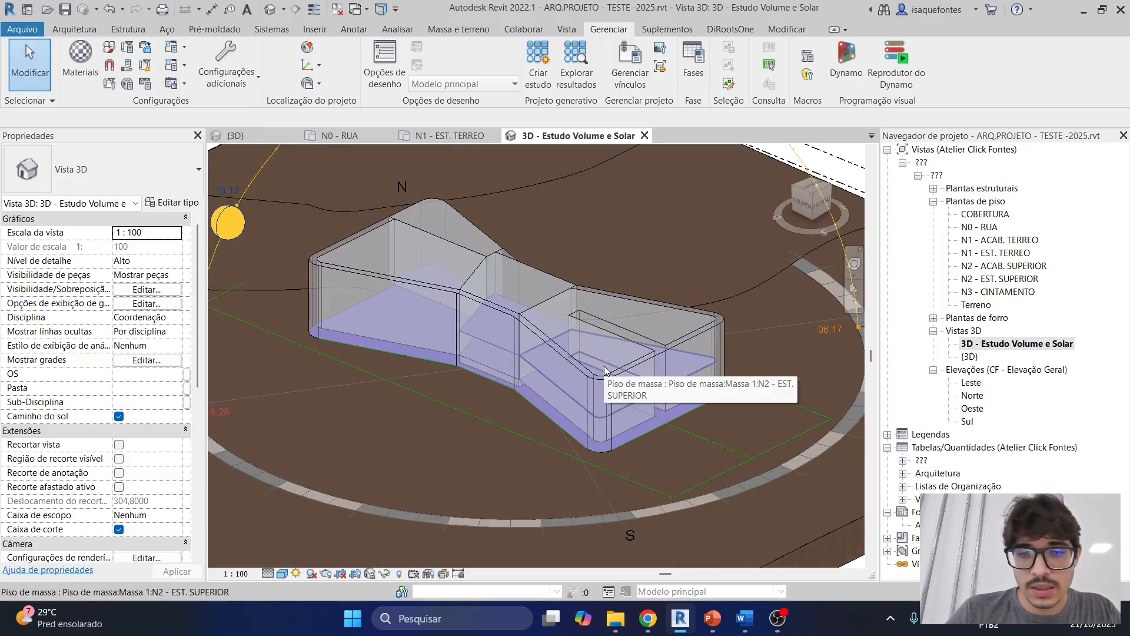
{"action": "scroll", "coordinate": [655, 324], "scroll_direction": "down", "scroll_amount": 5}
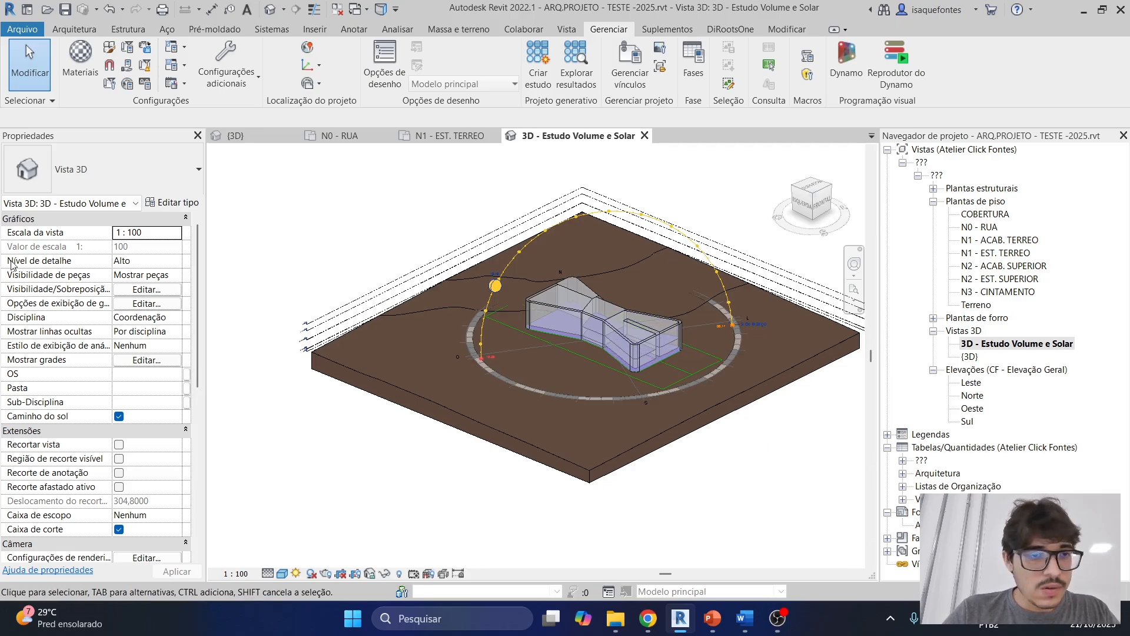
{"action": "key", "text": "ctrl"}
{"action": "key", "text": "ctrl"}
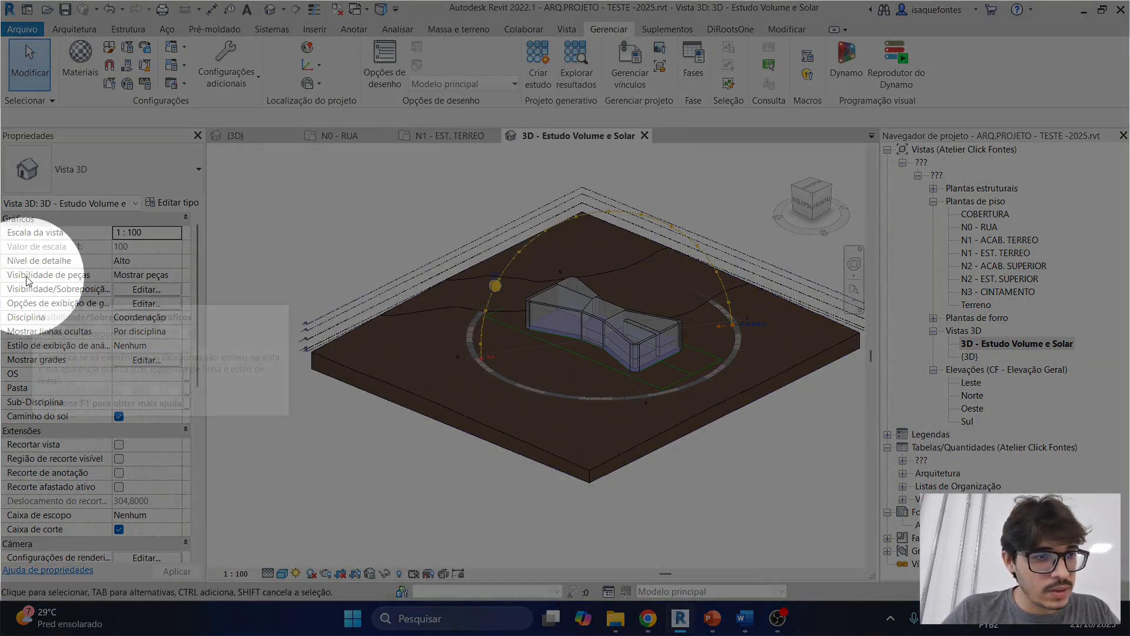
Open the visibility/graphics overrides of the volume and solar study 3D view and show its view filters
{"action": "left_click", "coordinate": [139, 291]}
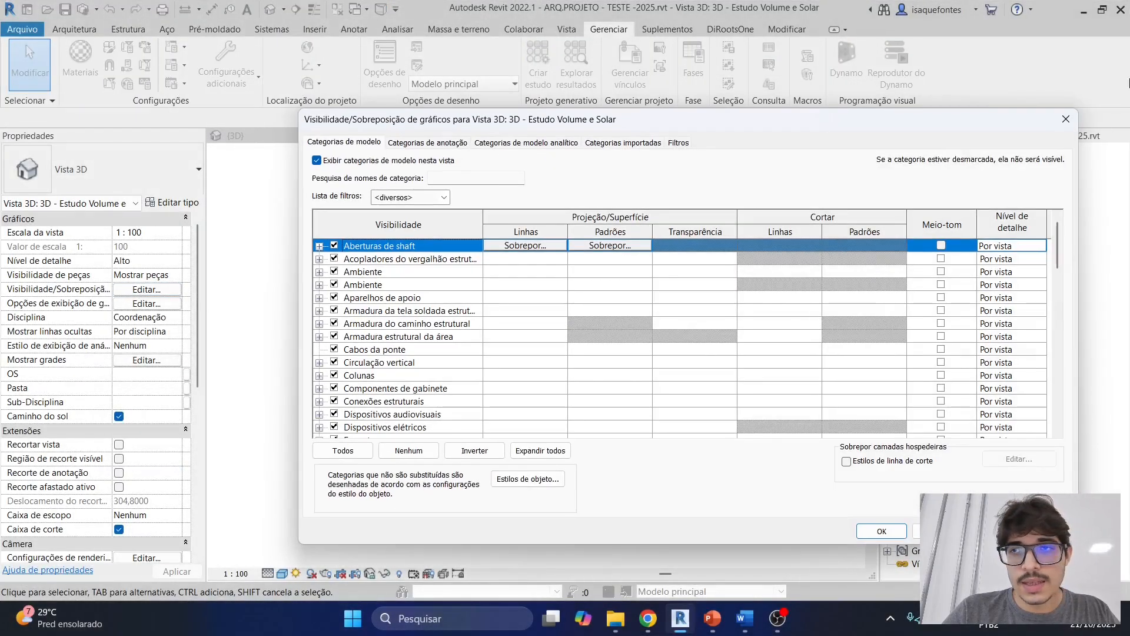
{"action": "left_click", "coordinate": [1064, 119]}
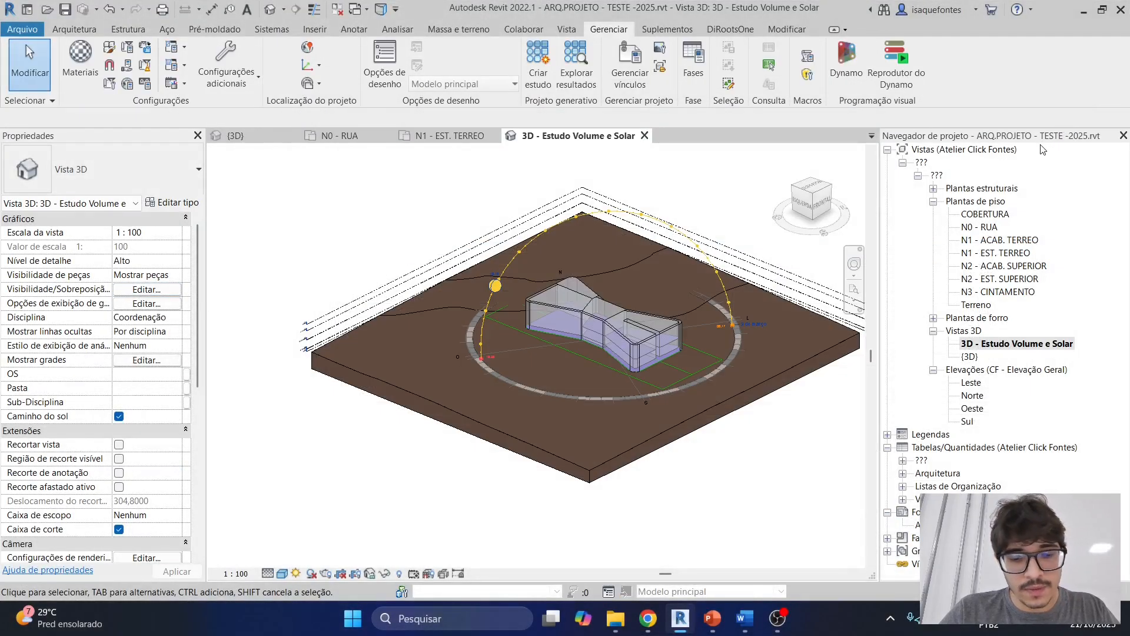
{"action": "key", "text": "v"}
{"action": "key", "text": "g"}
{"action": "left_click_drag", "start_coordinate": [965, 117], "coordinate": [831, 100]}
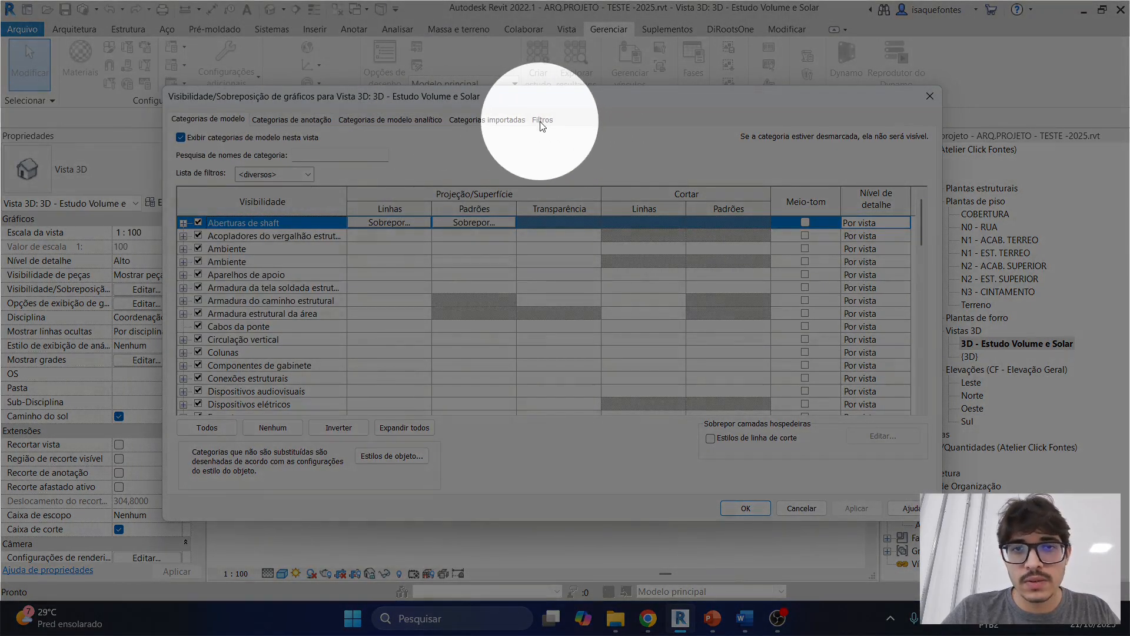
{"action": "left_click", "coordinate": [541, 120]}
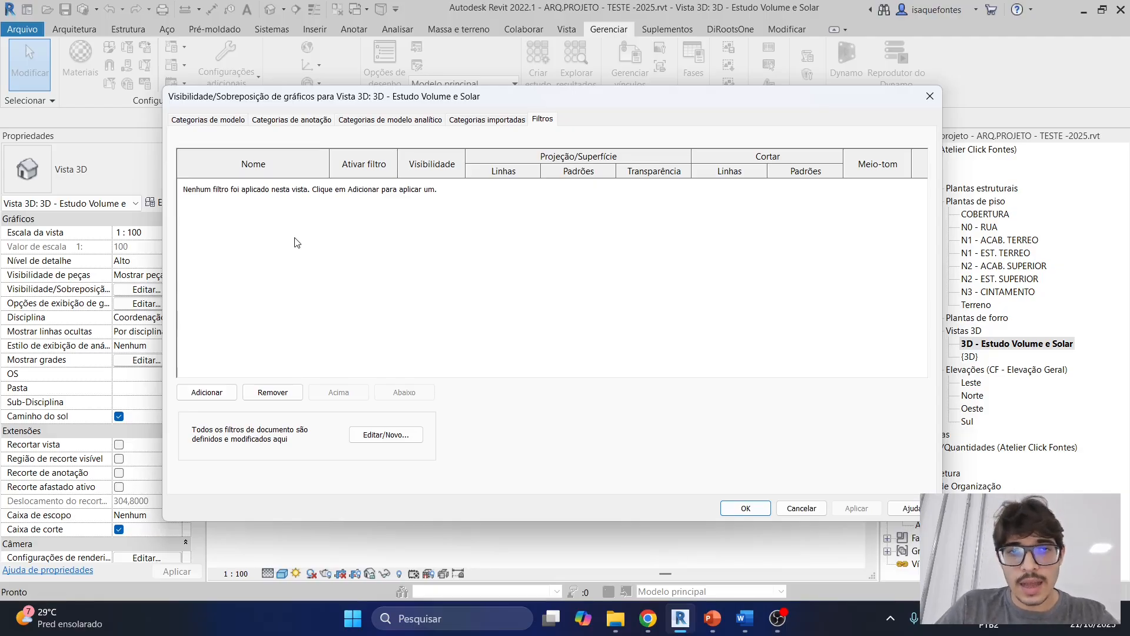
{"action": "left_click_drag", "start_coordinate": [535, 107], "coordinate": [521, 452]}
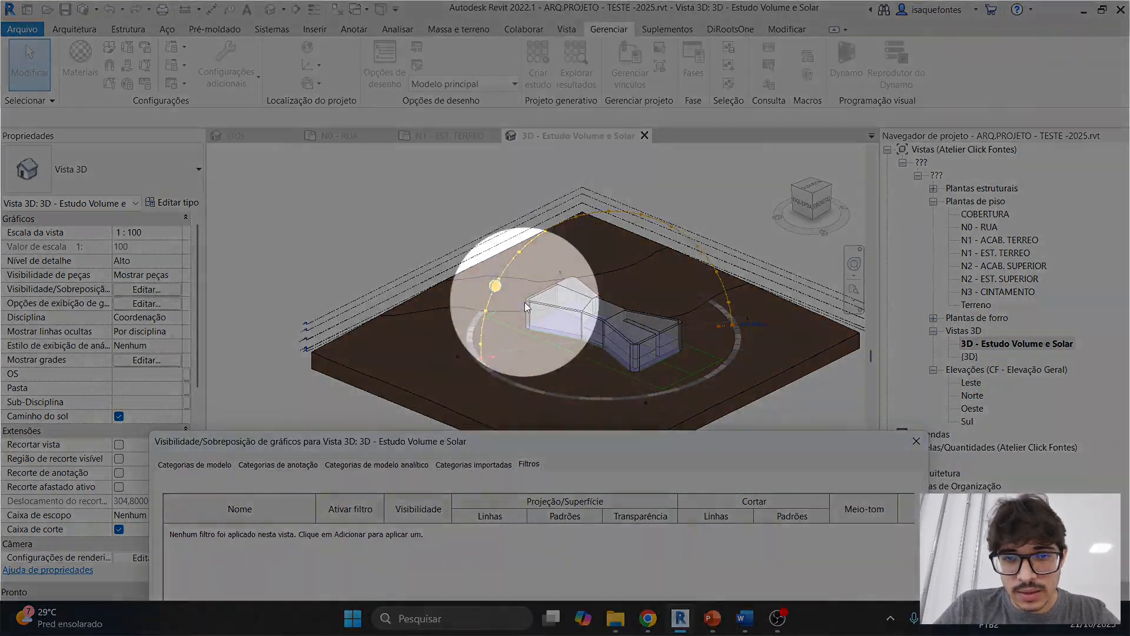
{"action": "left_click_drag", "start_coordinate": [505, 439], "coordinate": [510, 113]}
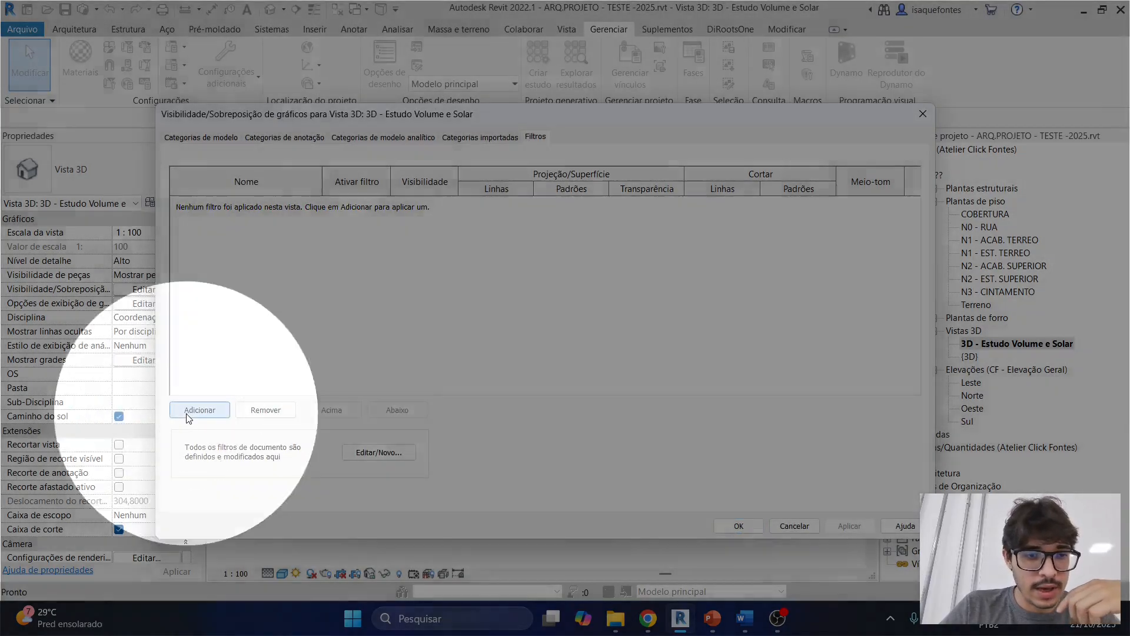
Create a new rule-based view filter named SETOR ADM and select it in the filter definitions
{"action": "left_click", "coordinate": [199, 409]}
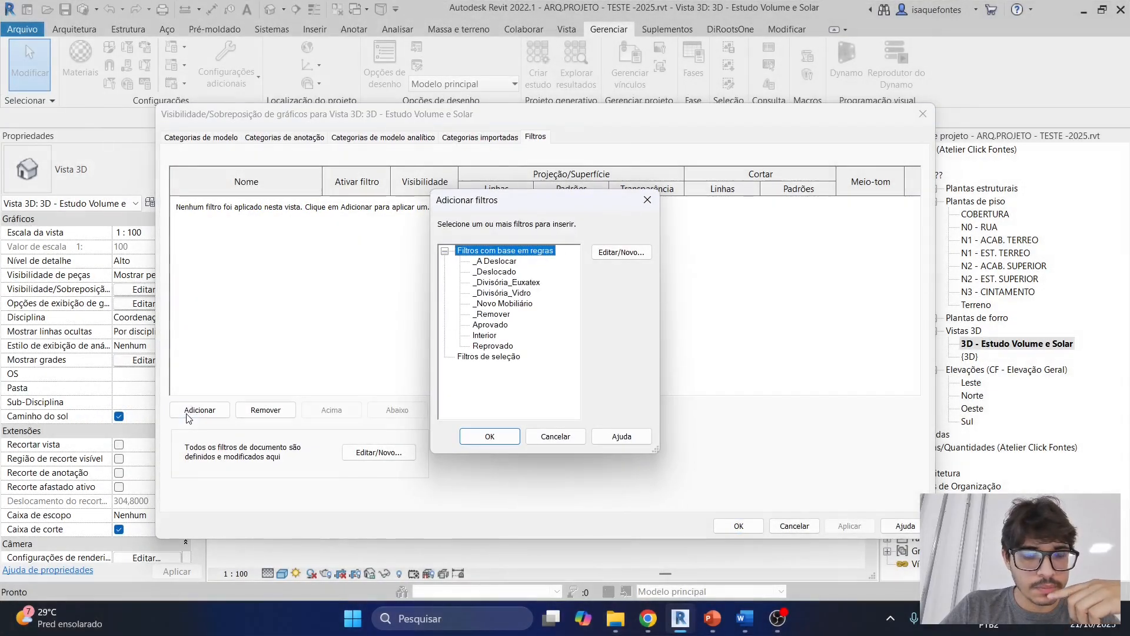
{"action": "left_click", "coordinate": [608, 257]}
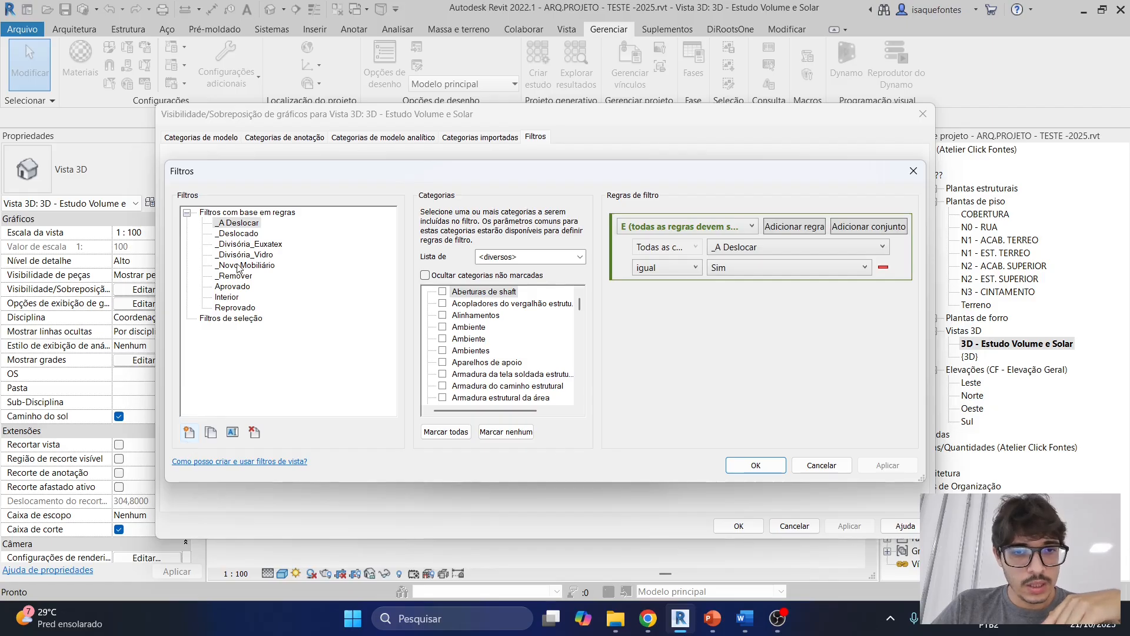
{"action": "left_click", "coordinate": [189, 433]}
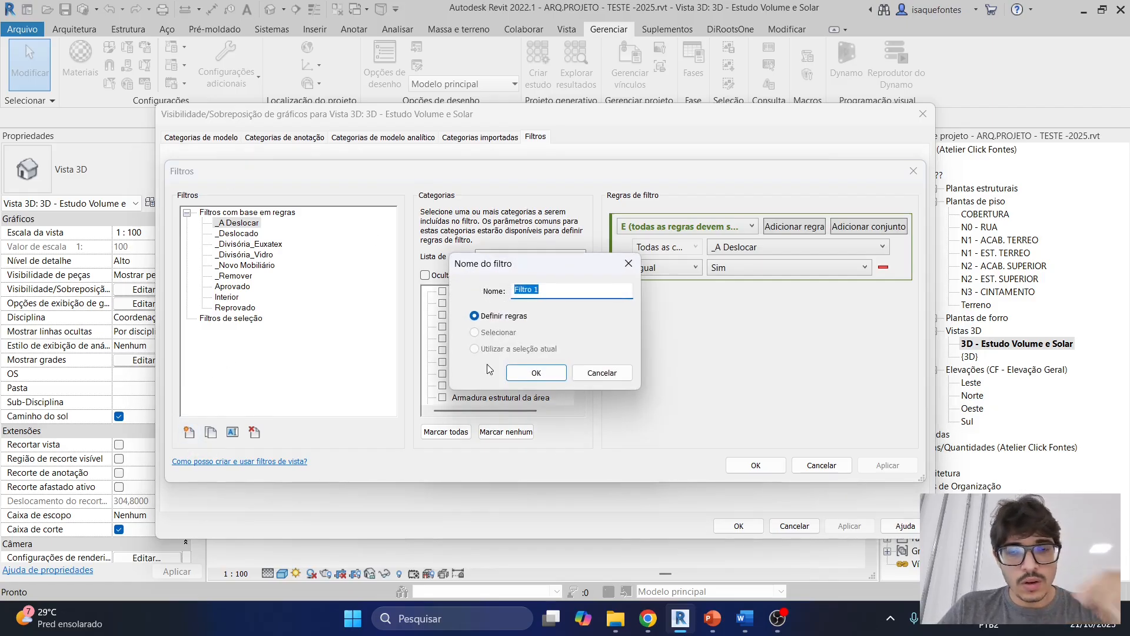
{"action": "type", "text": "SETOR ADM"}
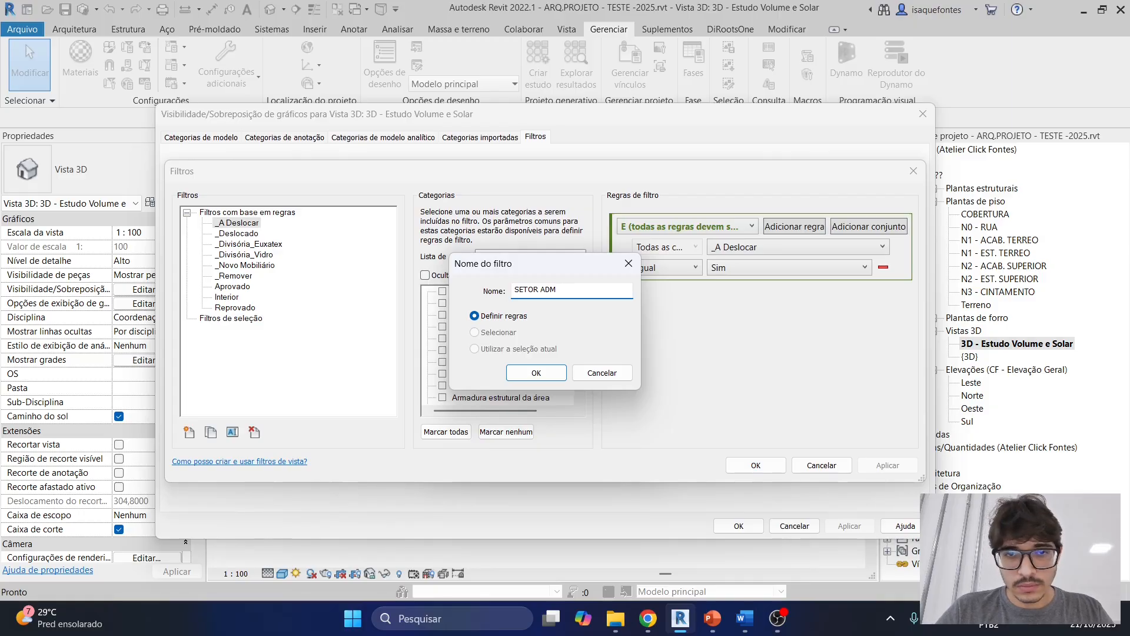
{"action": "left_click", "coordinate": [547, 373]}
{"action": "left_click", "coordinate": [236, 319]}
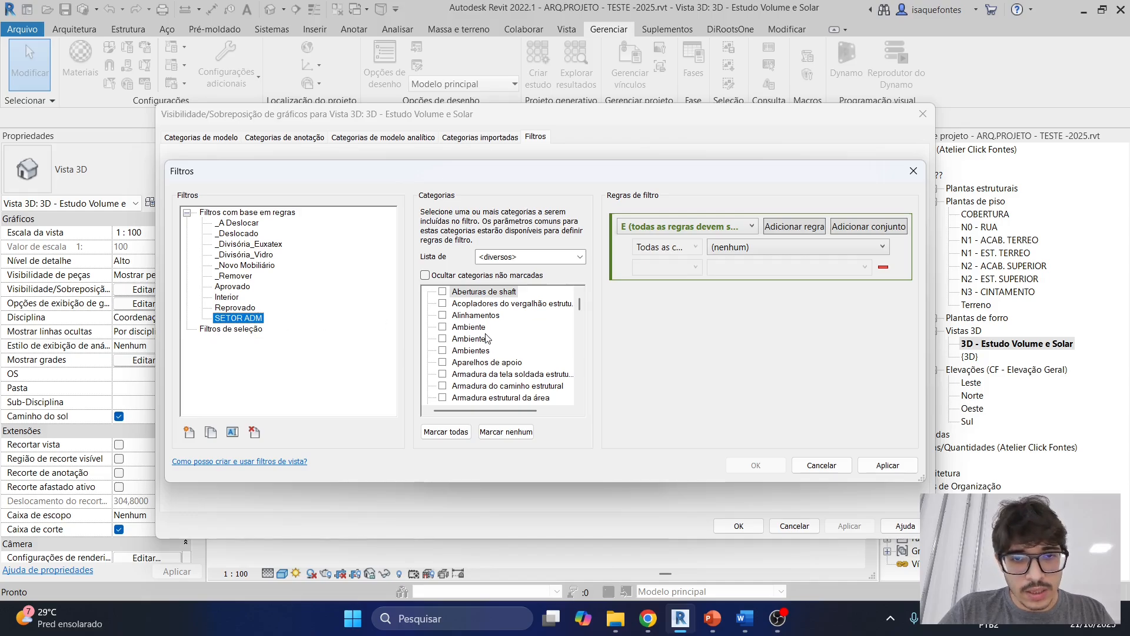
Restrict the SETOR ADM filter to the Piso de massa subcategory of Massa
{"action": "scroll", "coordinate": [510, 346], "scroll_direction": "down", "scroll_amount": 1}
{"action": "scroll", "coordinate": [510, 346], "scroll_direction": "down", "scroll_amount": 1}
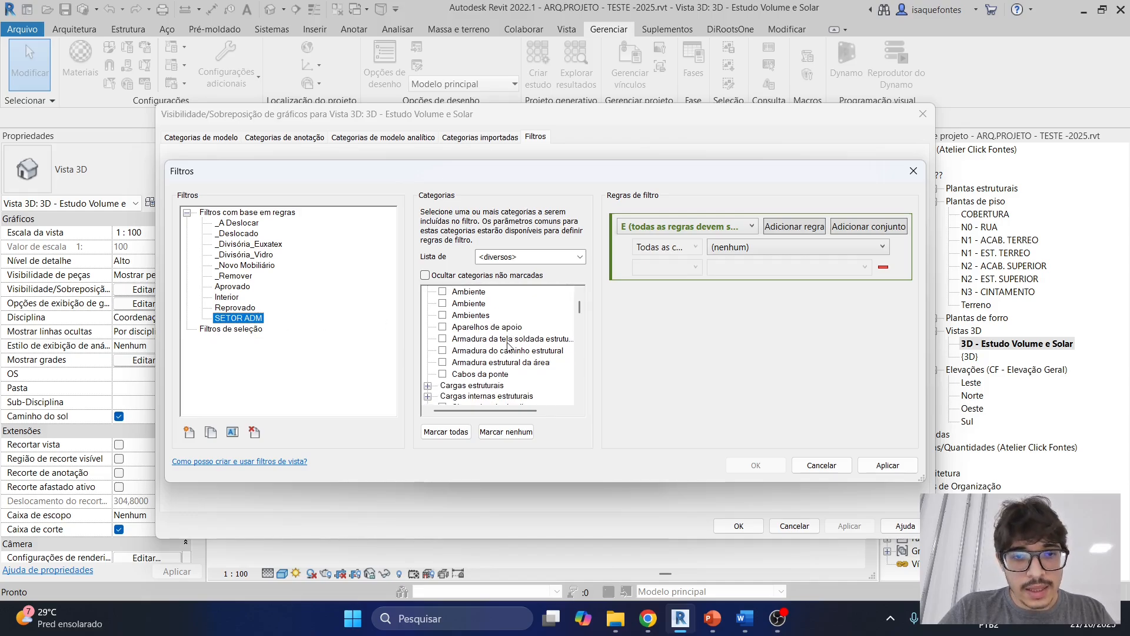
{"action": "scroll", "coordinate": [509, 347], "scroll_direction": "down", "scroll_amount": 10}
{"action": "scroll", "coordinate": [510, 357], "scroll_direction": "down", "scroll_amount": 15}
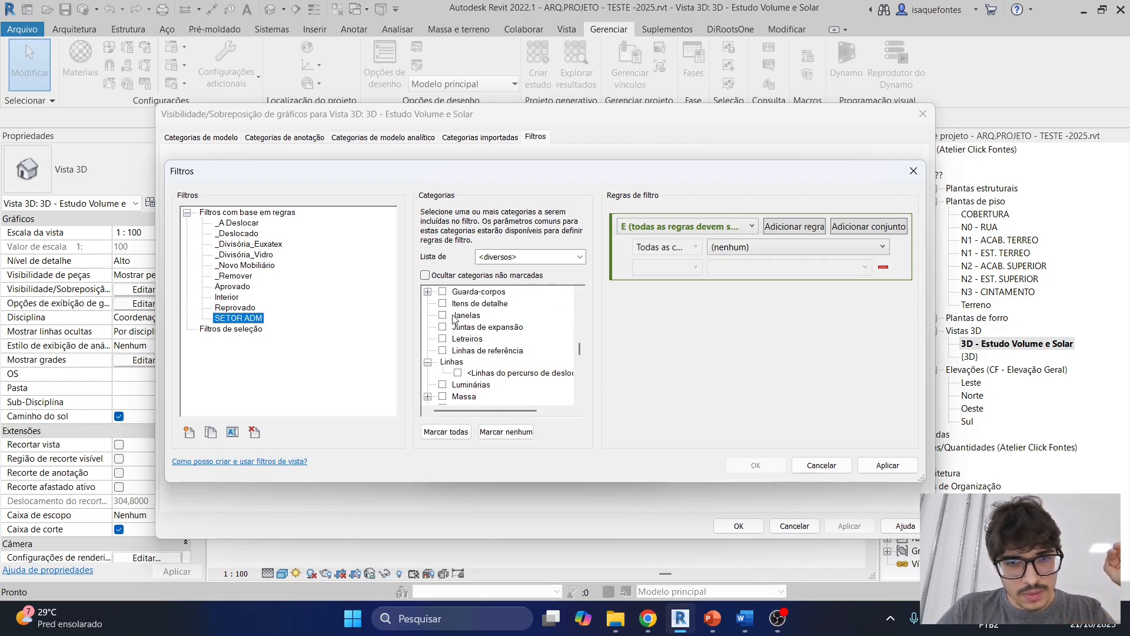
{"action": "scroll", "coordinate": [464, 376], "scroll_direction": "down", "scroll_amount": 1}
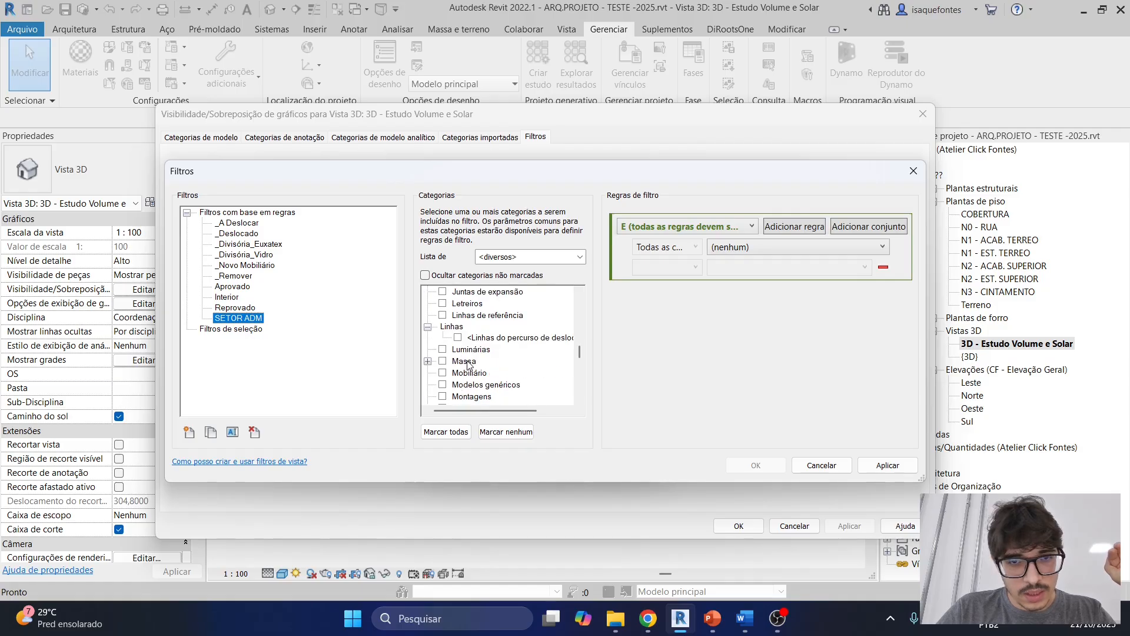
{"action": "scroll", "coordinate": [474, 365], "scroll_direction": "down", "scroll_amount": 1}
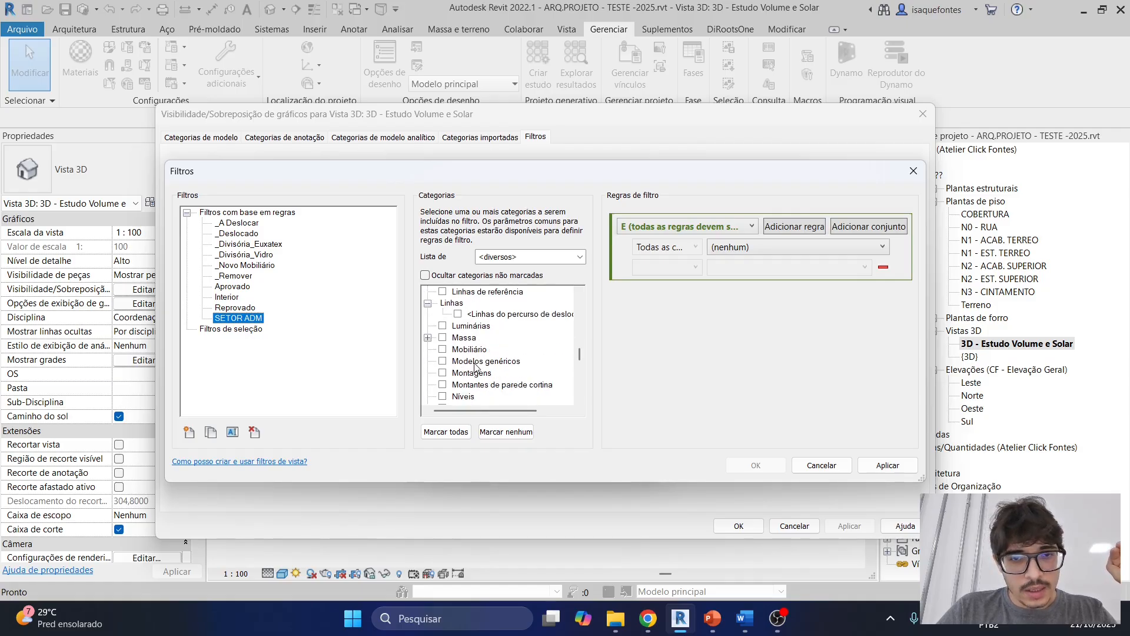
{"action": "left_click", "coordinate": [427, 338]}
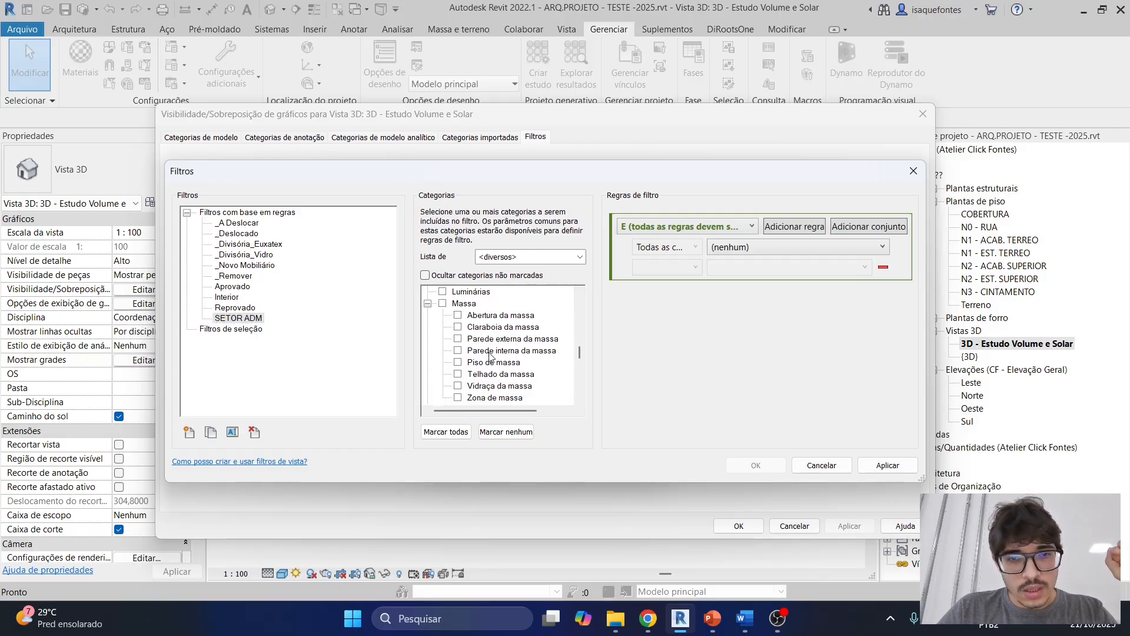
{"action": "left_click", "coordinate": [458, 362]}
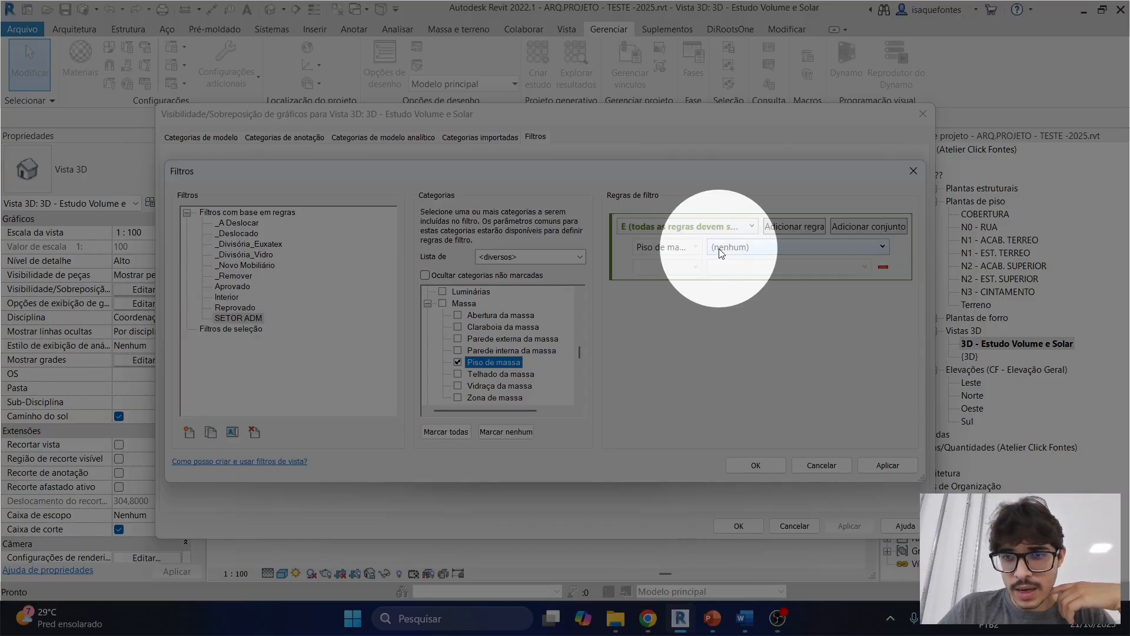
Define the SETOR ADM filter rule as Uso contém ADMINISTRATIVO and apply it
{"action": "left_click", "coordinate": [769, 247]}
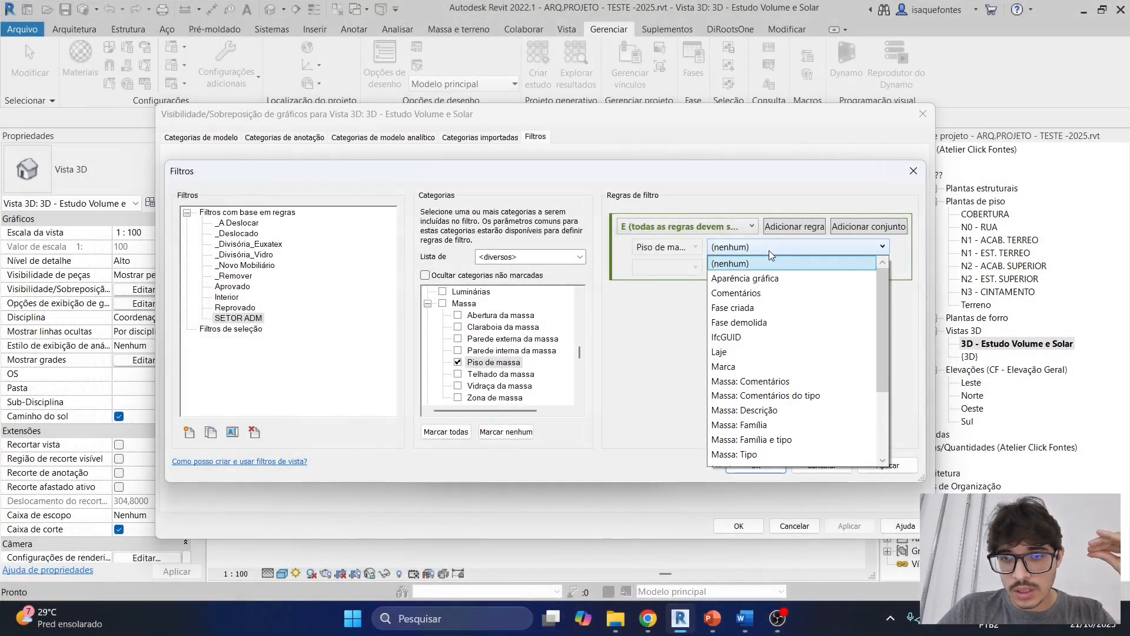
{"action": "scroll", "coordinate": [787, 379], "scroll_direction": "down", "scroll_amount": 3}
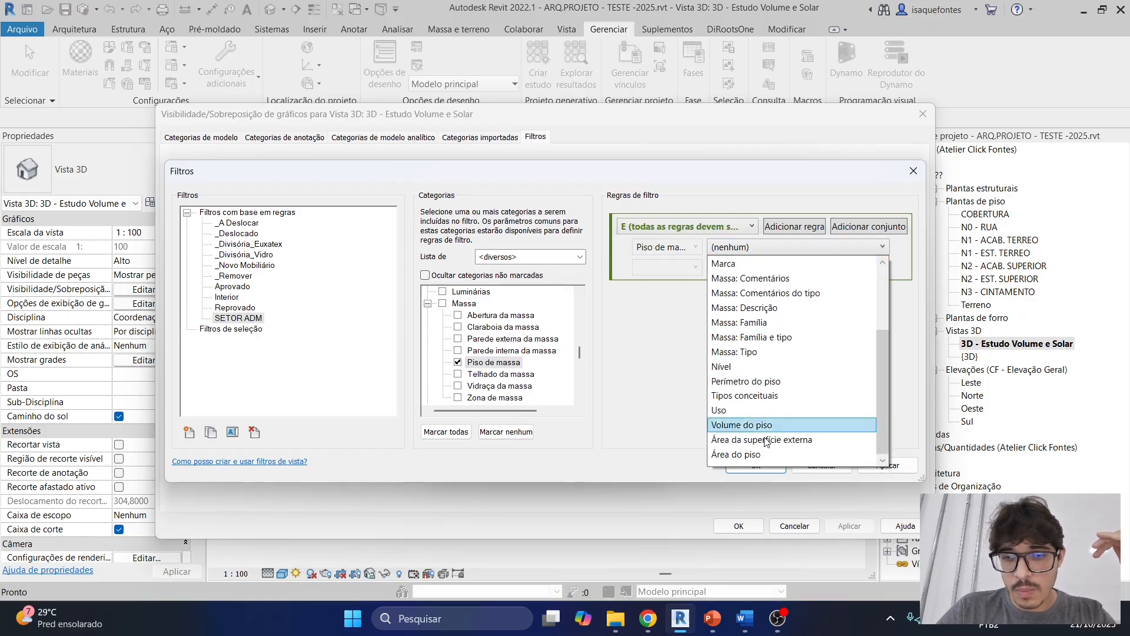
{"action": "left_click", "coordinate": [728, 411]}
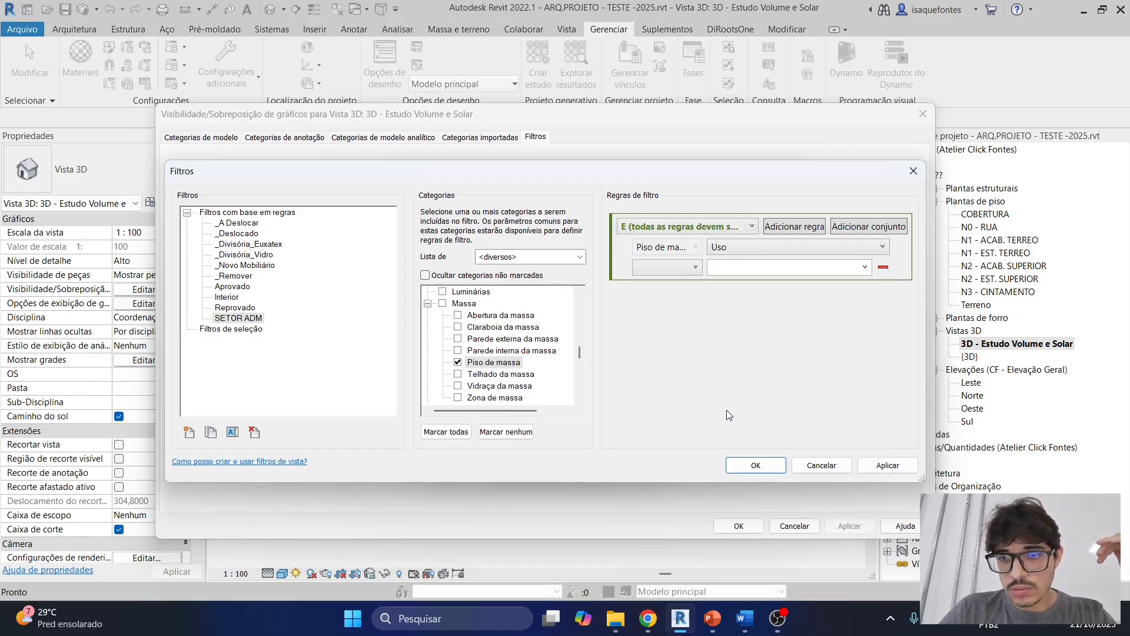
{"action": "left_click", "coordinate": [680, 267]}
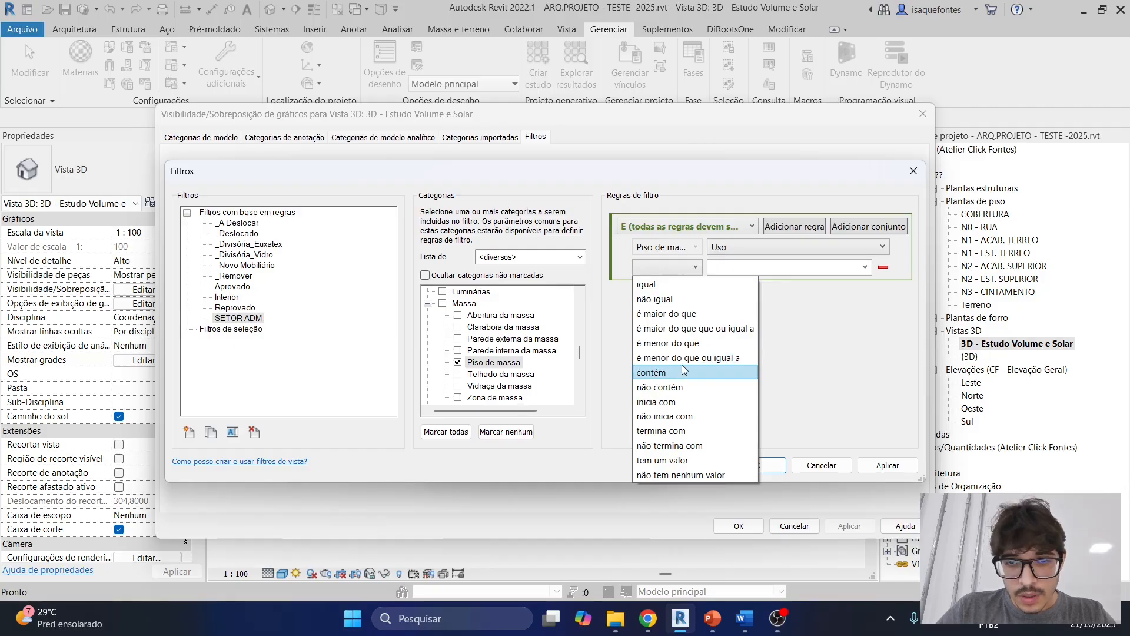
{"action": "left_click", "coordinate": [662, 372]}
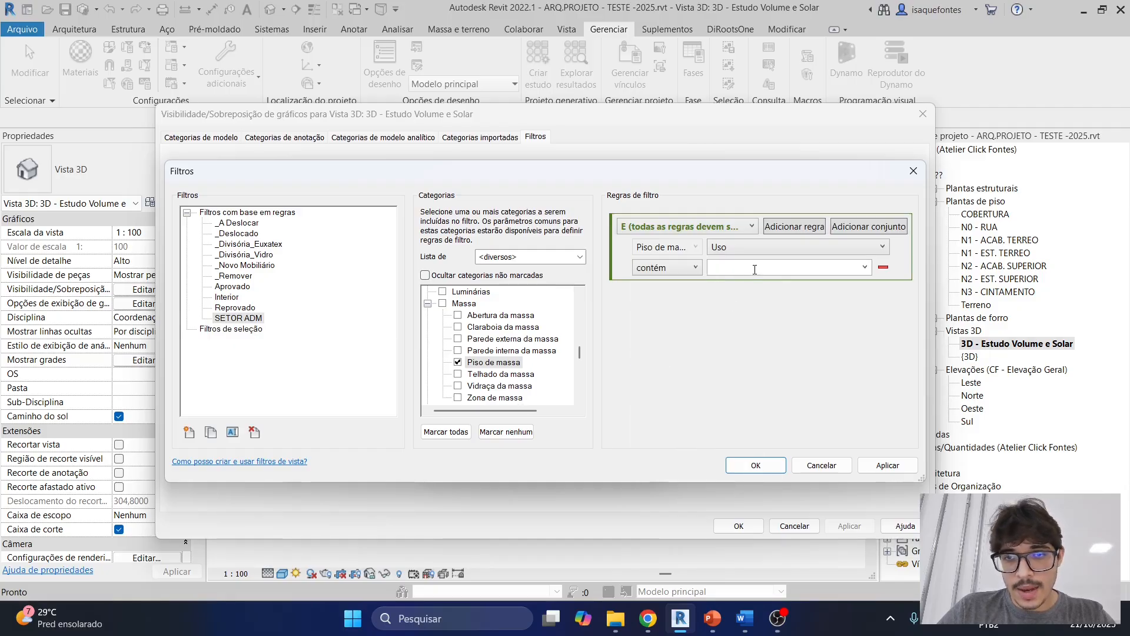
{"action": "type", "text": "ADMINISTRATIVO"}
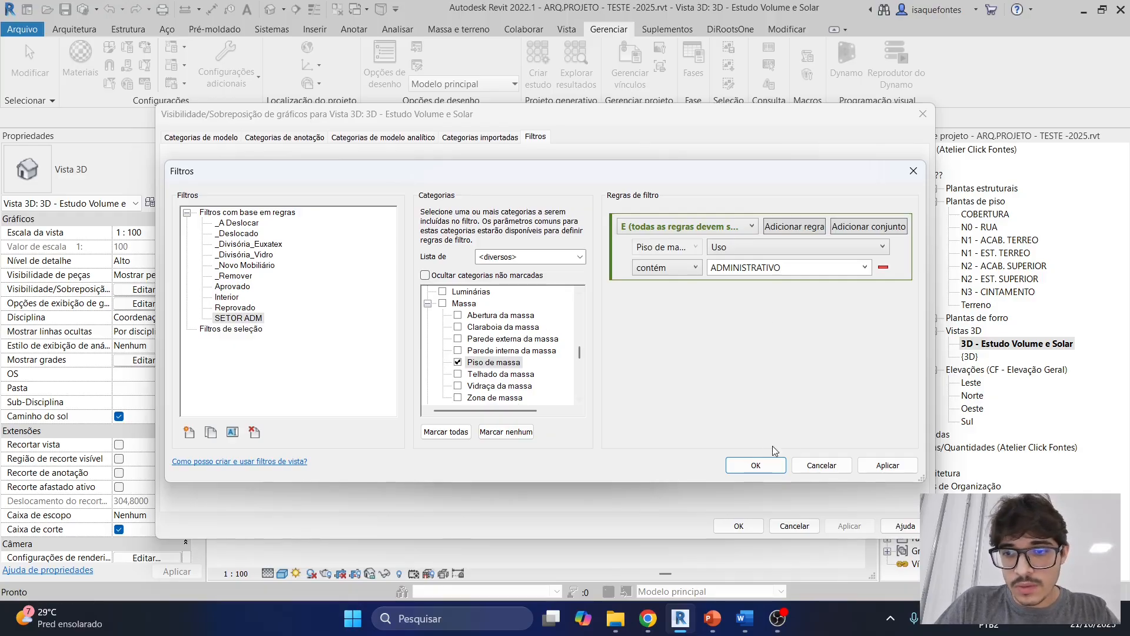
{"action": "left_click", "coordinate": [888, 466]}
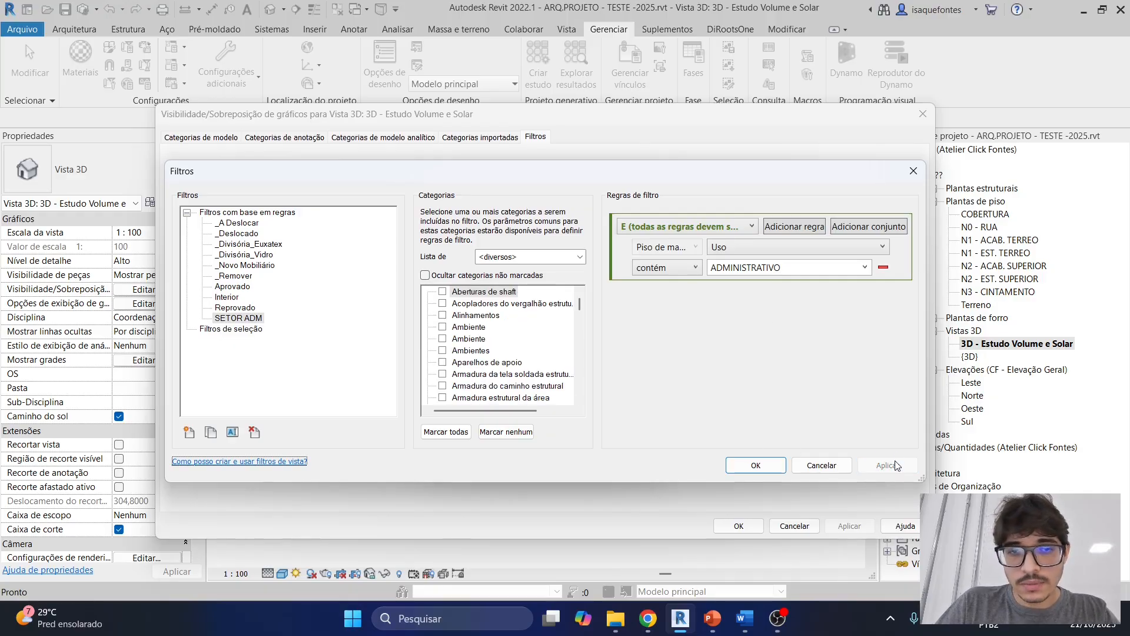
Create a second rule-based view filter named PUBLICO GERAL
{"action": "left_click", "coordinate": [190, 433]}
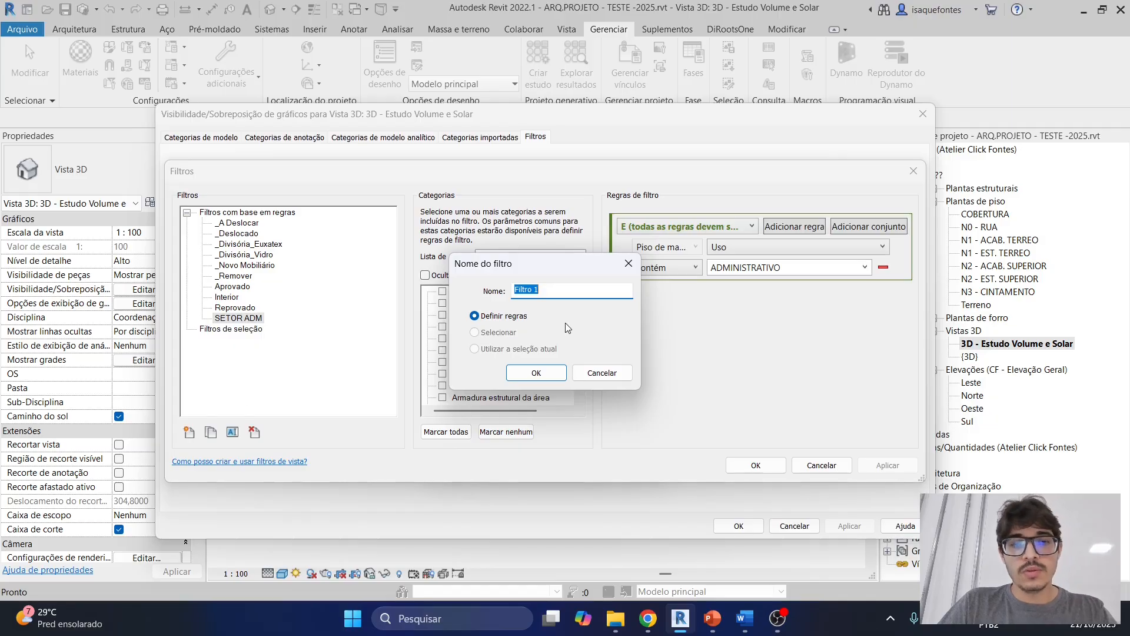
{"action": "type", "text": "PUBLICO"}
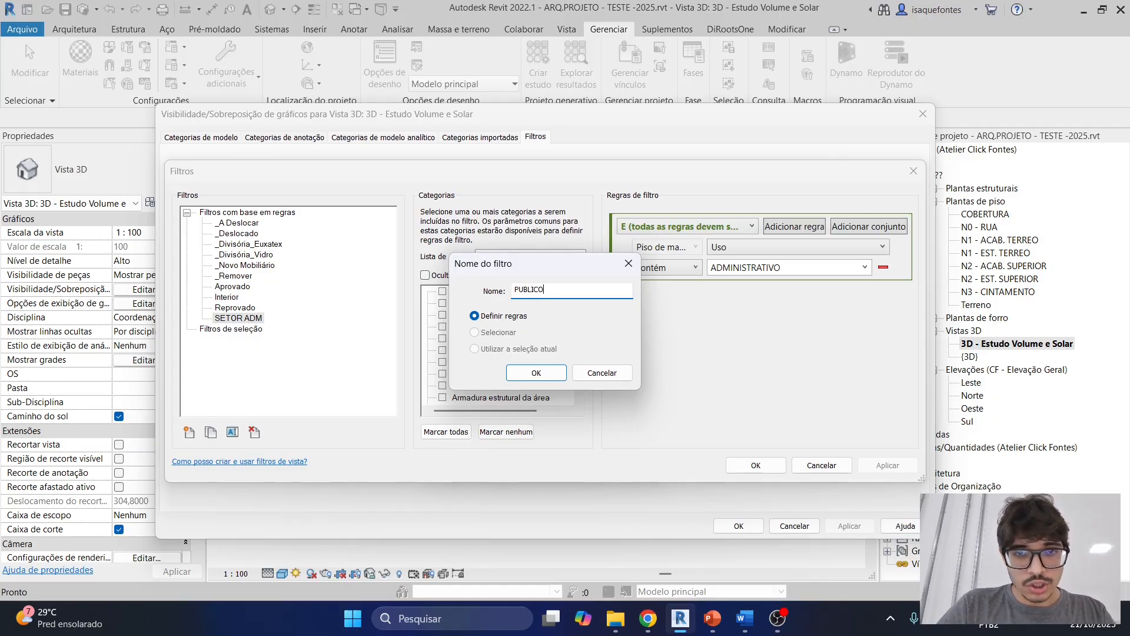
{"action": "type", "text": " GERAL"}
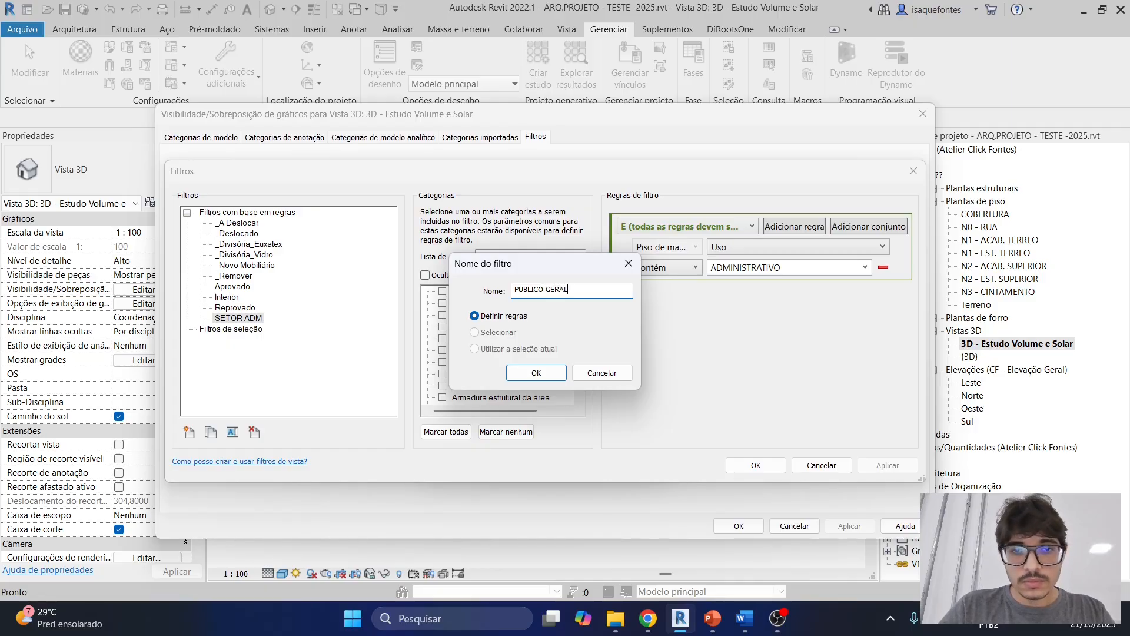
{"action": "left_click", "coordinate": [537, 373]}
Restrict the PUBLICO GERAL filter to the Piso de massa subcategory of Massa
{"action": "scroll", "coordinate": [474, 365], "scroll_direction": "down", "scroll_amount": 6}
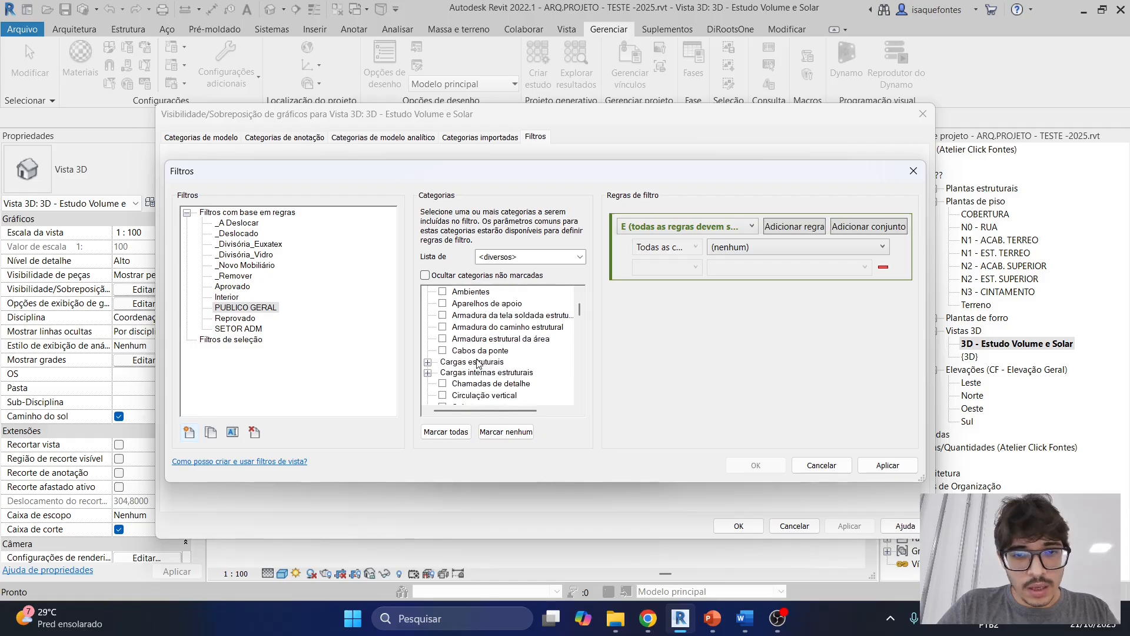
{"action": "scroll", "coordinate": [474, 364], "scroll_direction": "down", "scroll_amount": 8}
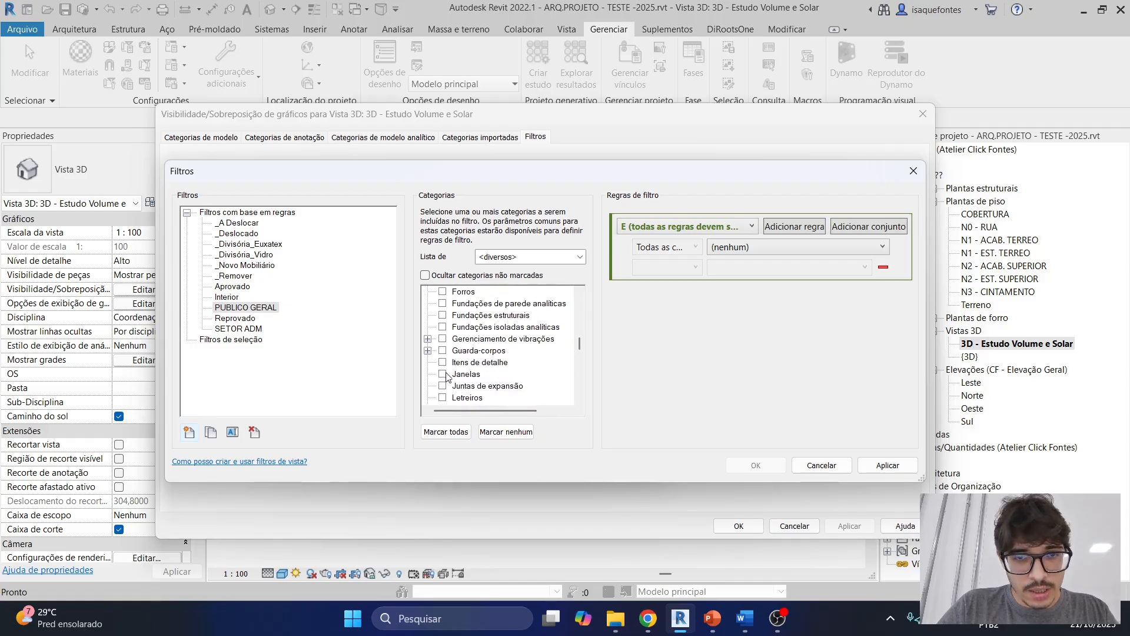
{"action": "scroll", "coordinate": [437, 372], "scroll_direction": "down", "scroll_amount": 5}
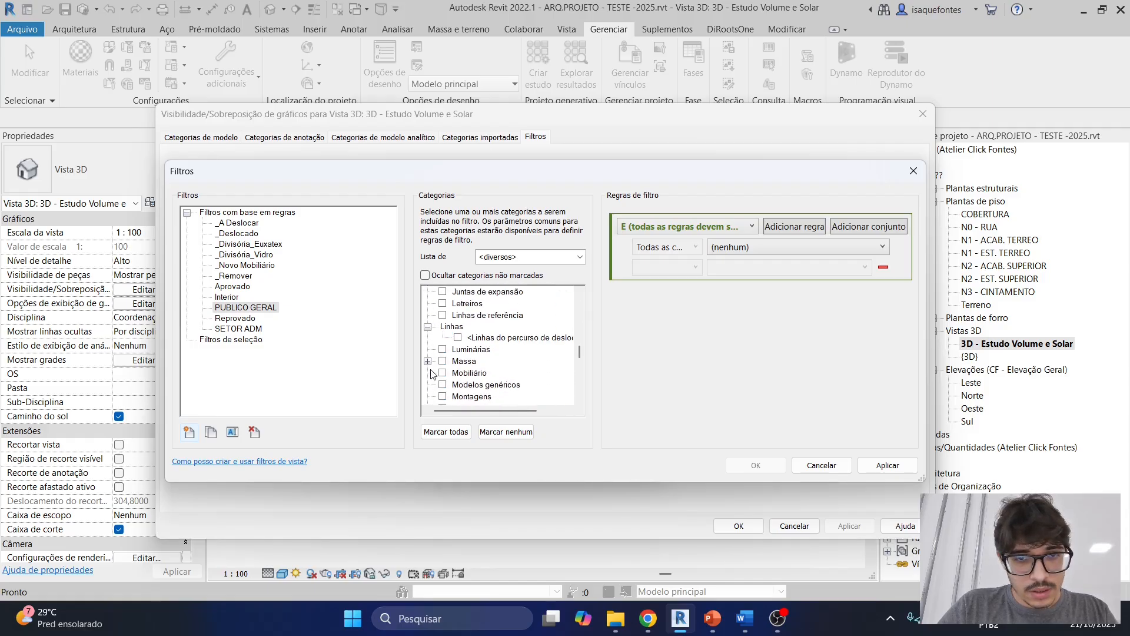
{"action": "left_click", "coordinate": [428, 361]}
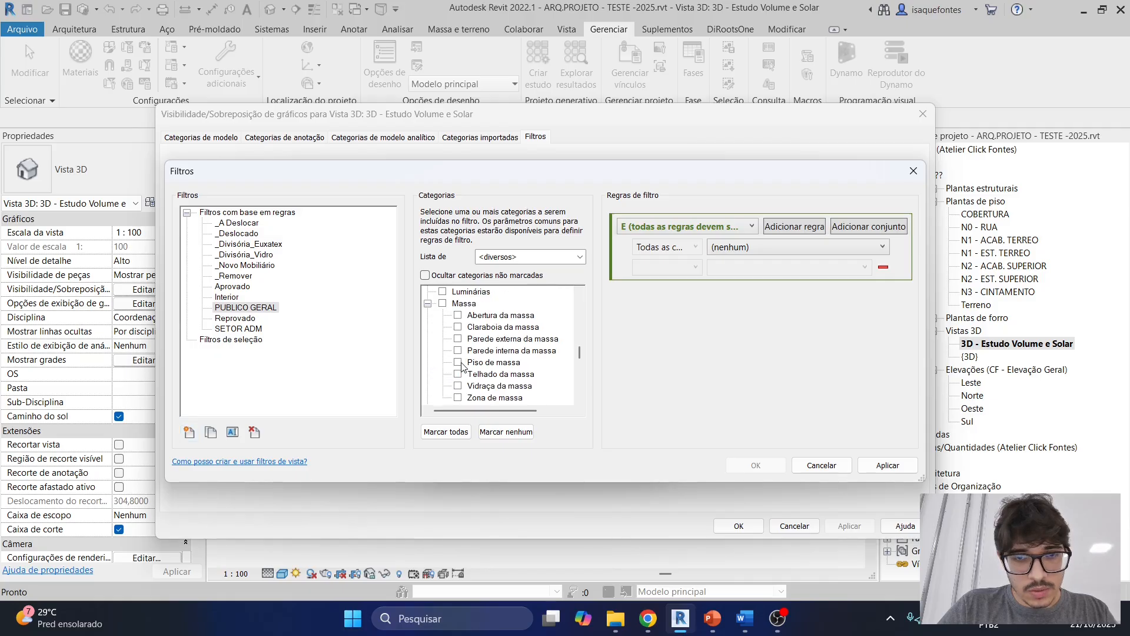
{"action": "left_click", "coordinate": [458, 363]}
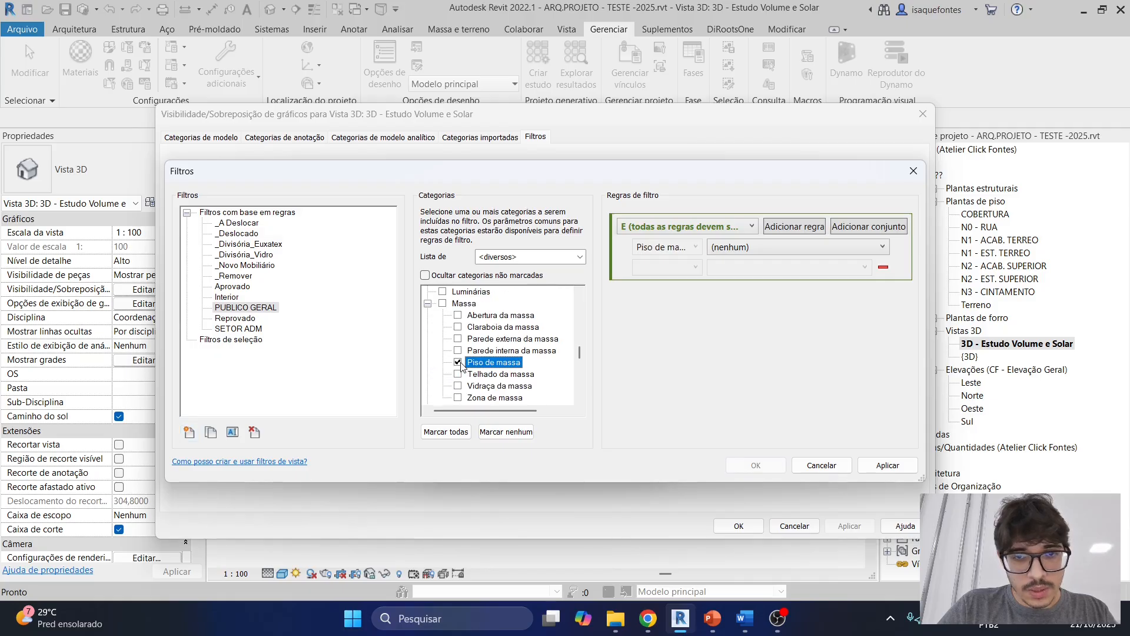
Define the PUBLICO GERAL filter rule as Uso contém PUBLICO GERAL and apply it
{"action": "left_click", "coordinate": [740, 246]}
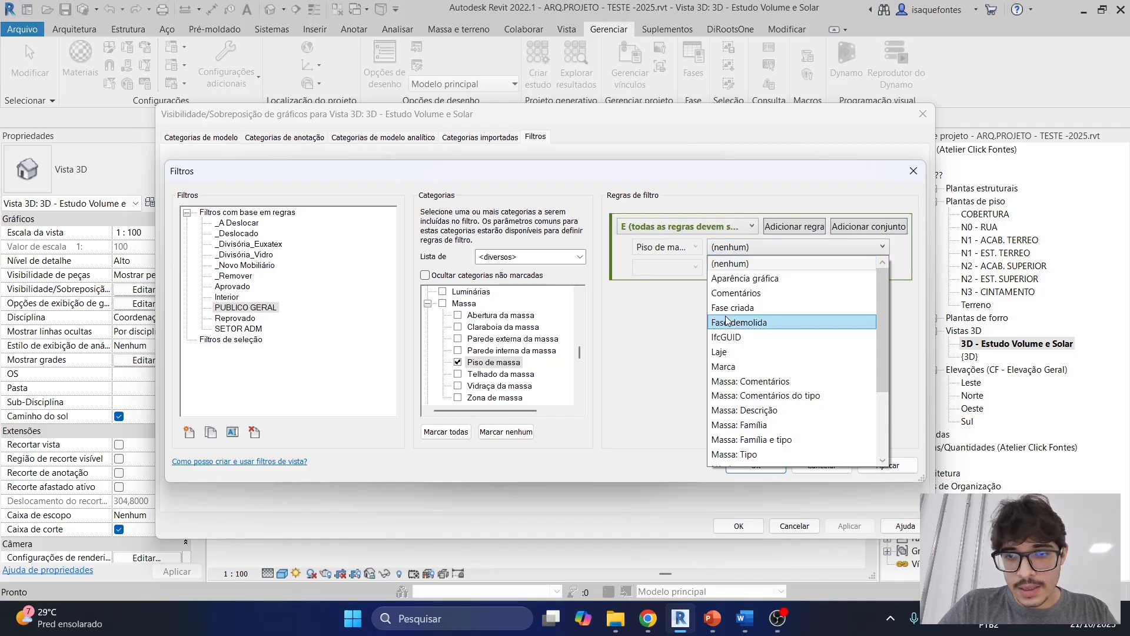
{"action": "scroll", "coordinate": [750, 363], "scroll_direction": "down", "scroll_amount": 2}
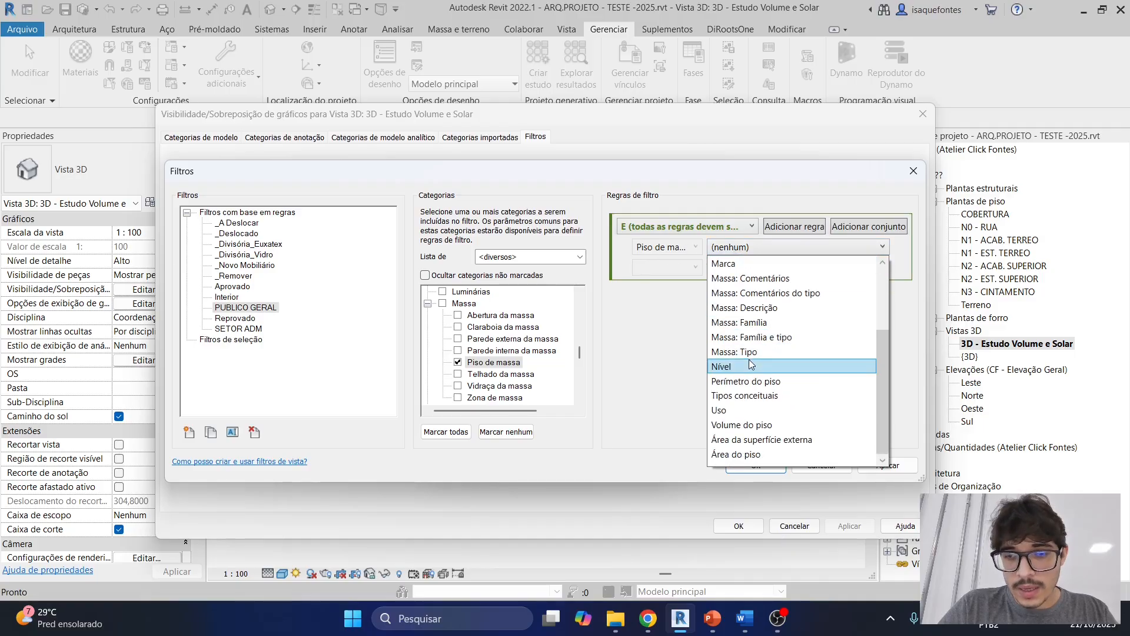
{"action": "left_click", "coordinate": [741, 409]}
{"action": "left_click", "coordinate": [685, 268]}
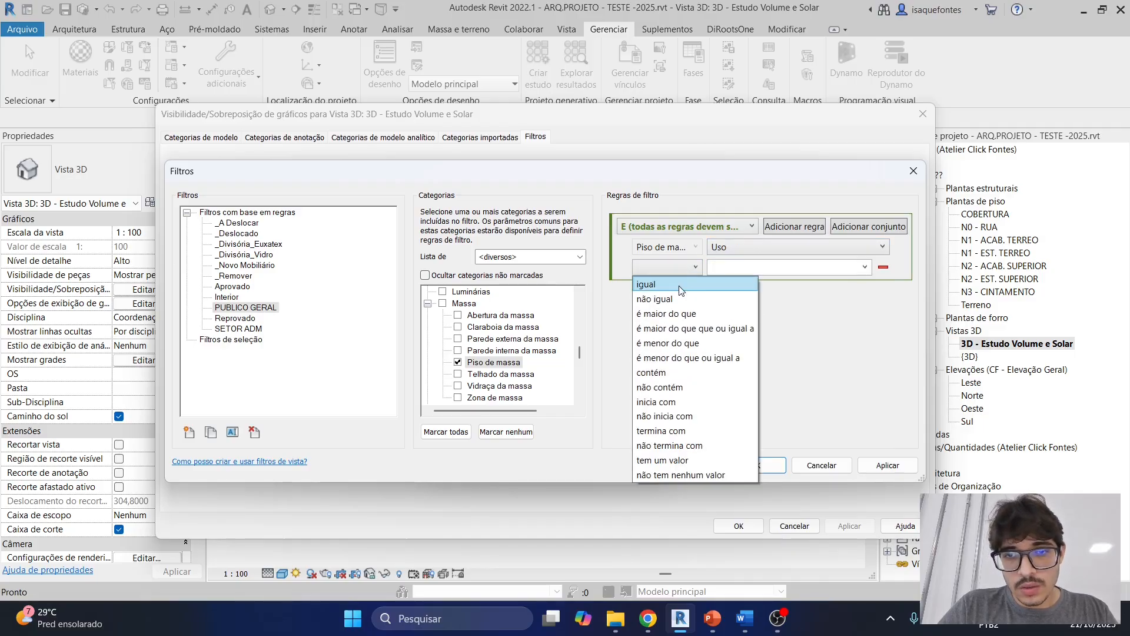
{"action": "left_click", "coordinate": [658, 373]}
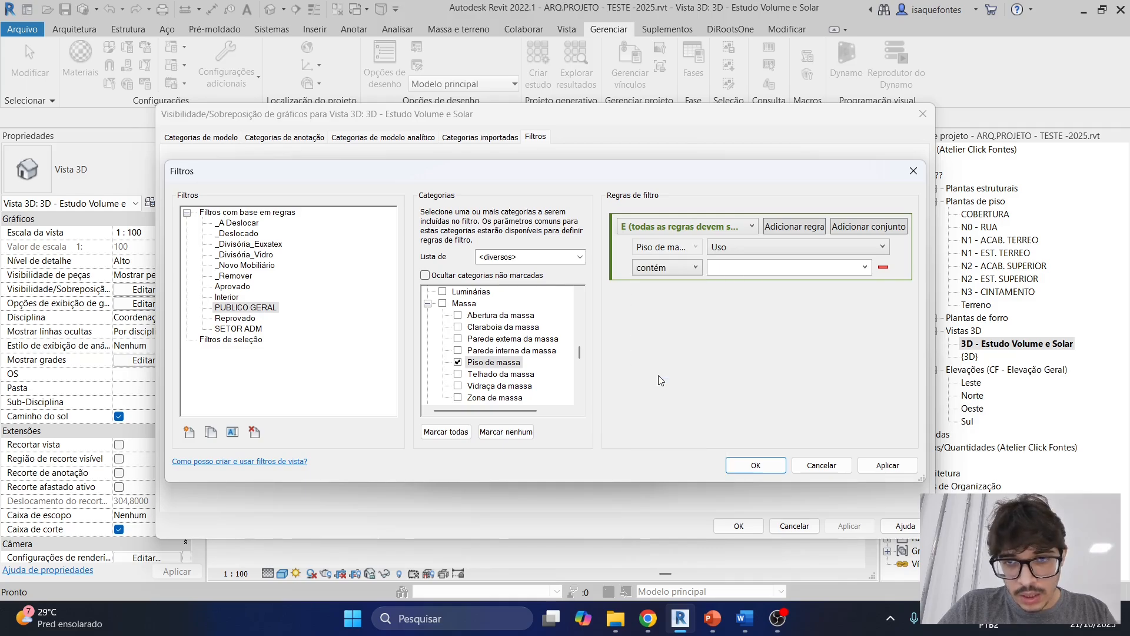
{"action": "type", "text": "PUB"}
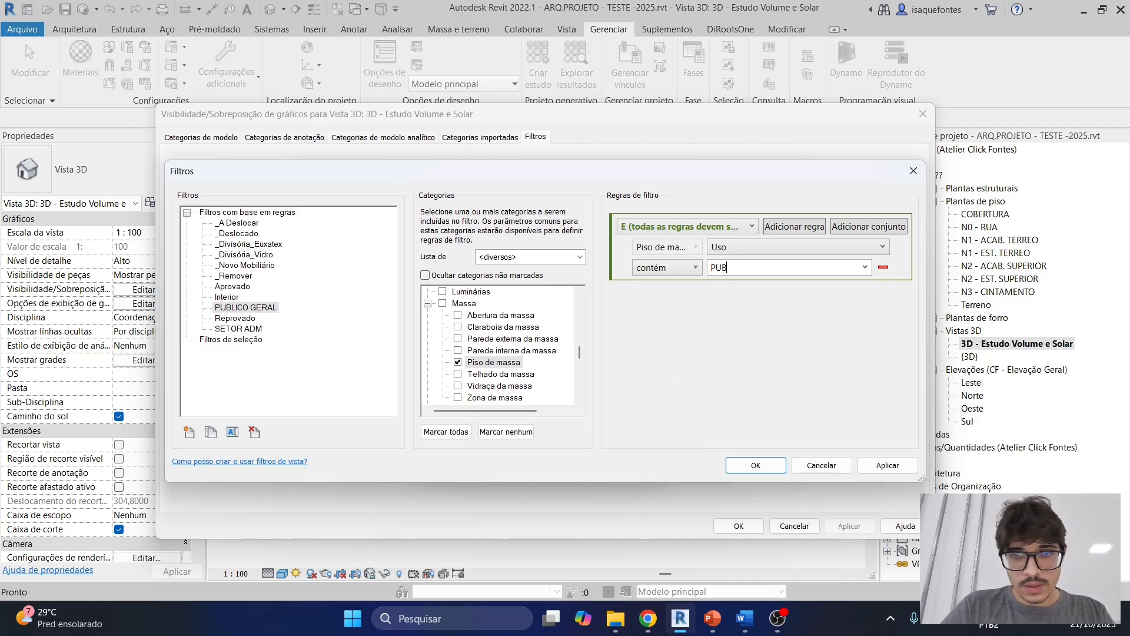
{"action": "type", "text": "LICO GERAL"}
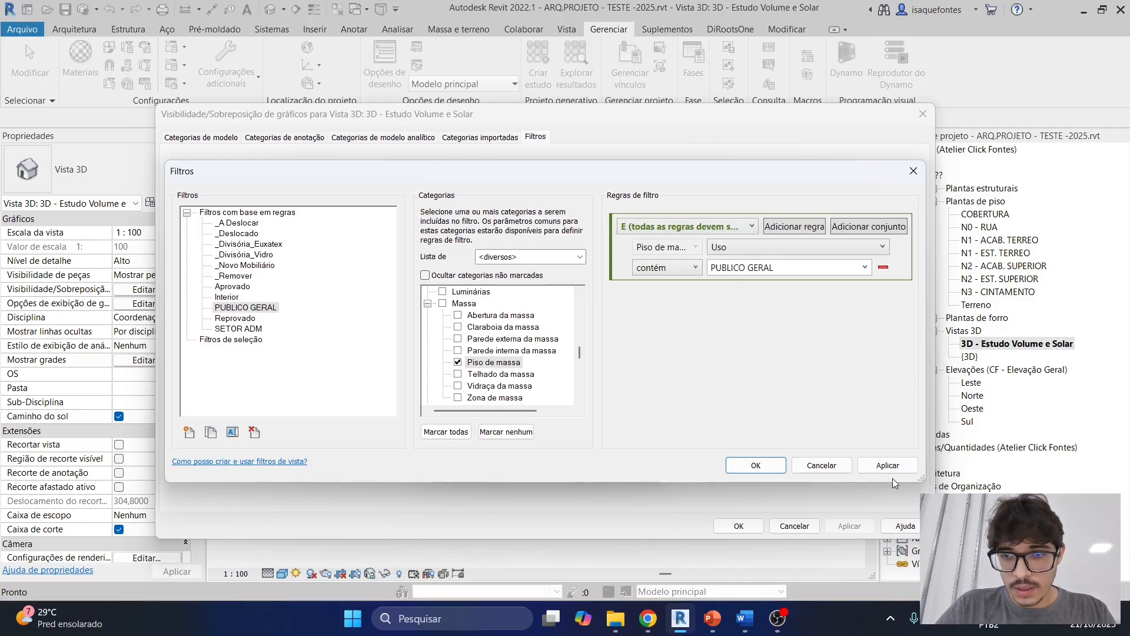
{"action": "left_click", "coordinate": [889, 468]}
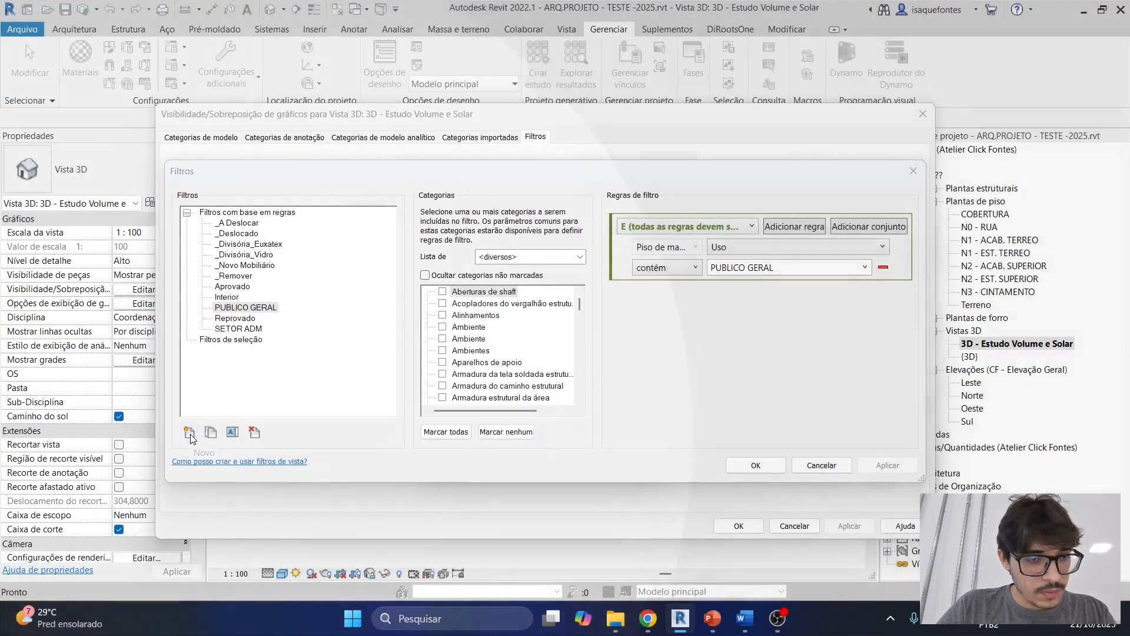
Create a third rule-based view filter named INFRA
{"action": "left_click", "coordinate": [189, 434]}
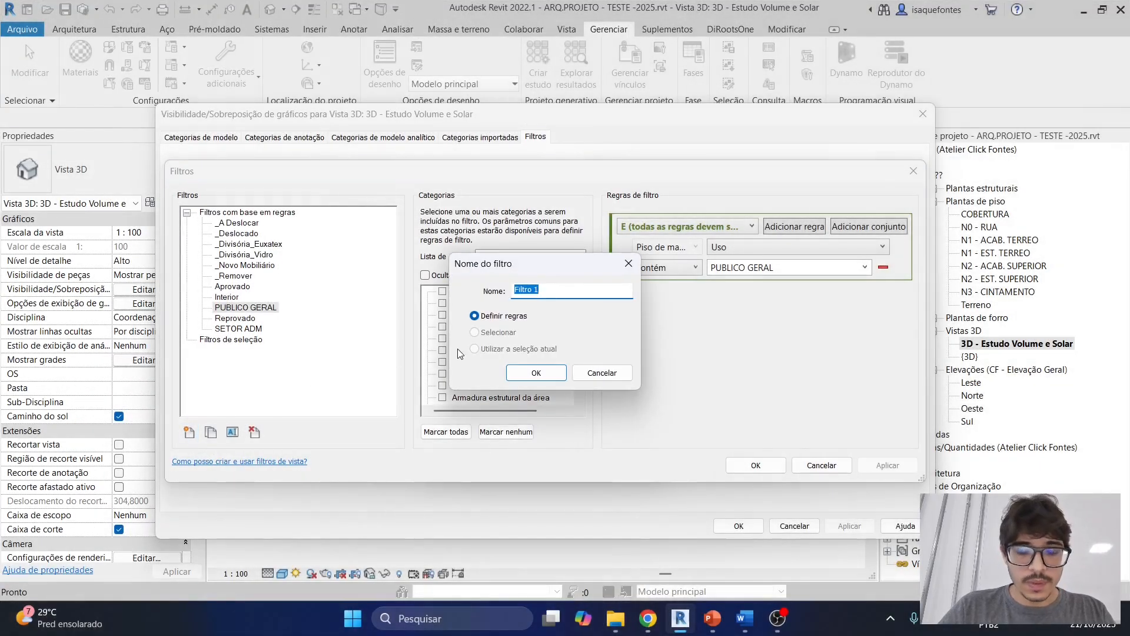
{"action": "type", "text": "INFRA"}
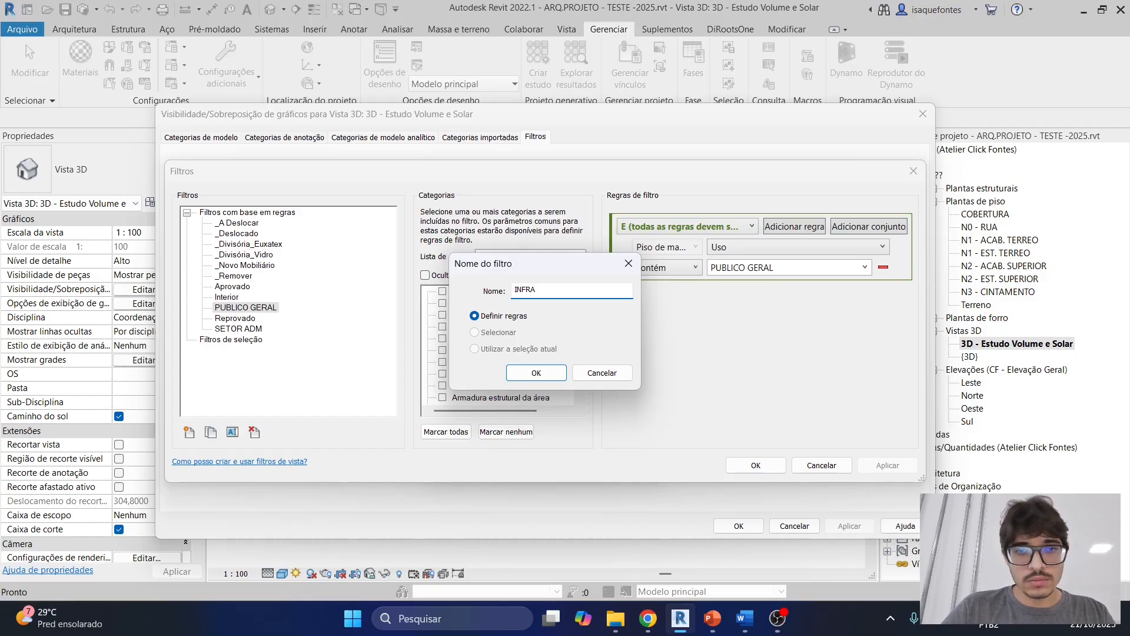
{"action": "left_click", "coordinate": [532, 373]}
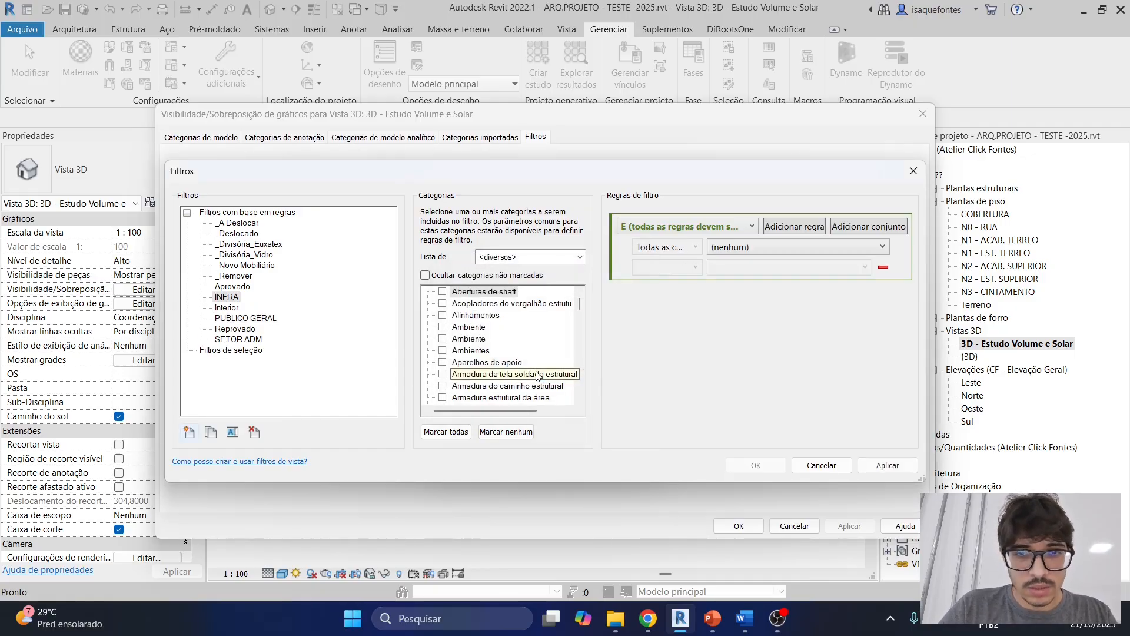
Restrict the INFRA filter to the Piso de massa subcategory of Massa
{"action": "scroll", "coordinate": [495, 353], "scroll_direction": "down", "scroll_amount": 5}
{"action": "scroll", "coordinate": [494, 352], "scroll_direction": "down", "scroll_amount": 6}
{"action": "scroll", "coordinate": [493, 356], "scroll_direction": "down", "scroll_amount": 1}
{"action": "scroll", "coordinate": [491, 361], "scroll_direction": "down", "scroll_amount": 1}
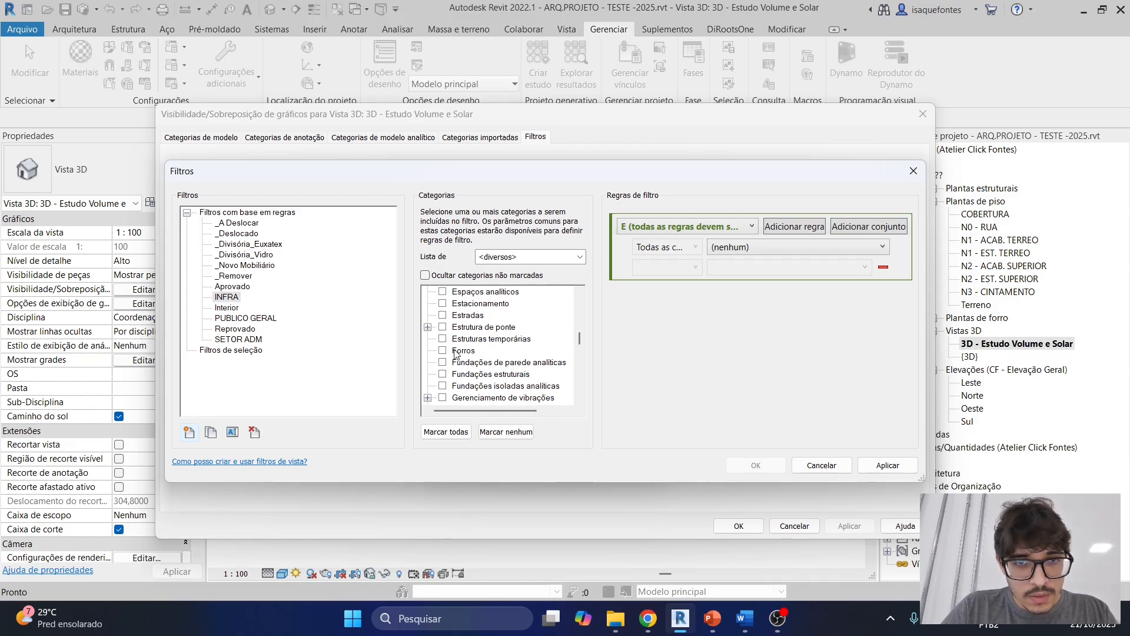
{"action": "scroll", "coordinate": [472, 336], "scroll_direction": "down", "scroll_amount": 4}
{"action": "scroll", "coordinate": [472, 338], "scroll_direction": "down", "scroll_amount": 10}
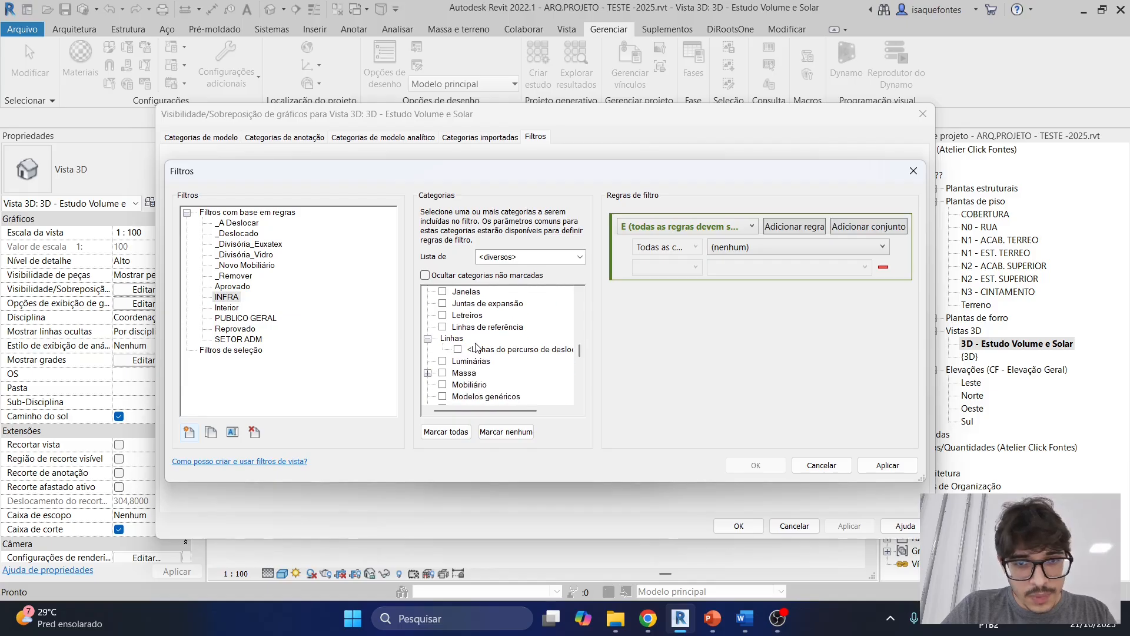
{"action": "left_click", "coordinate": [427, 350]}
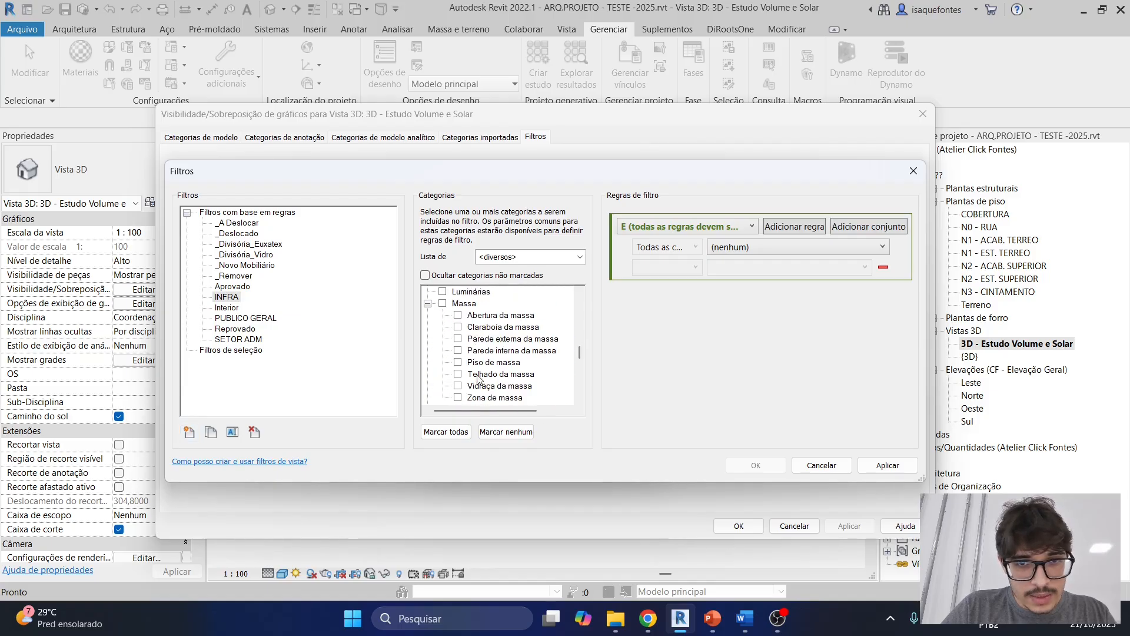
{"action": "left_click", "coordinate": [458, 362]}
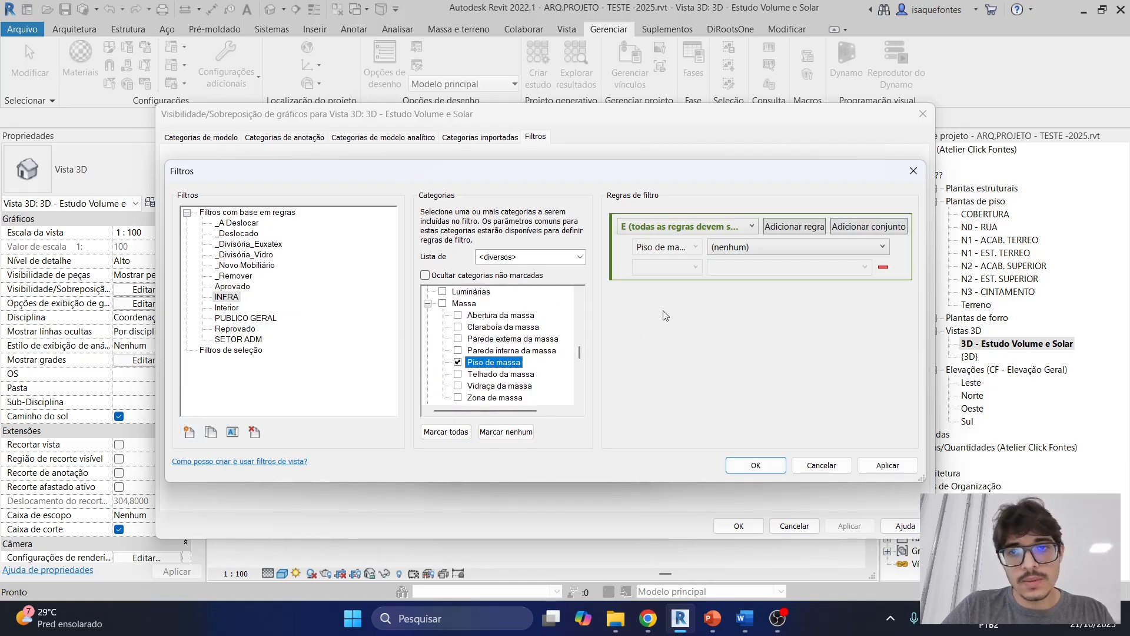
Define the INFRA filter rule as Uso contém INFRAESTRUTURA and apply it
{"action": "left_click", "coordinate": [726, 248]}
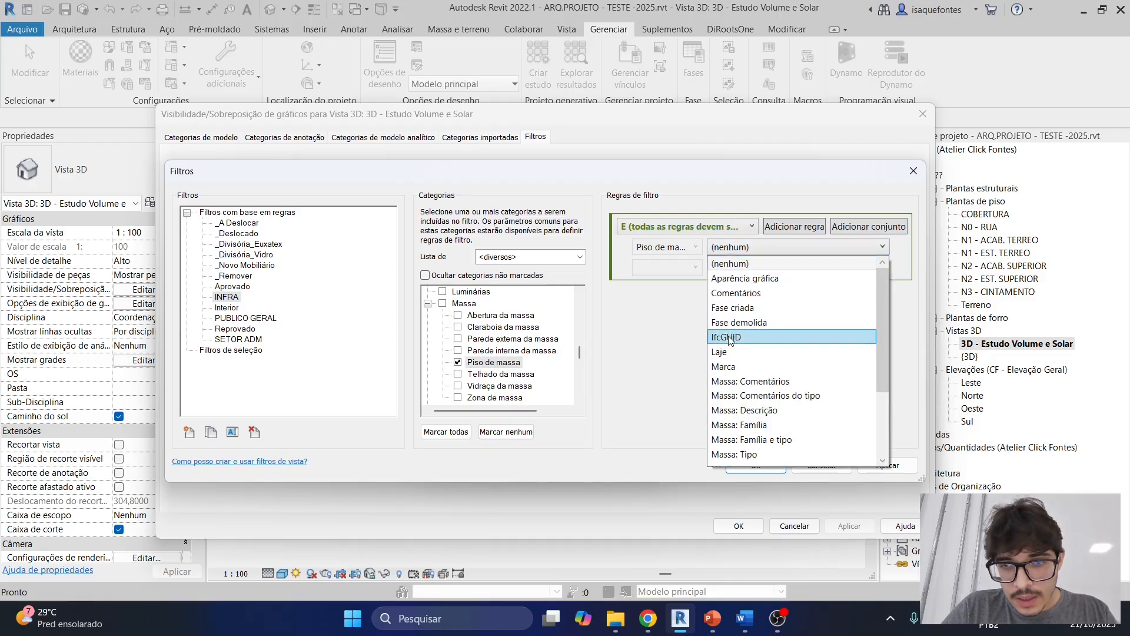
{"action": "scroll", "coordinate": [736, 397], "scroll_direction": "down", "scroll_amount": 3}
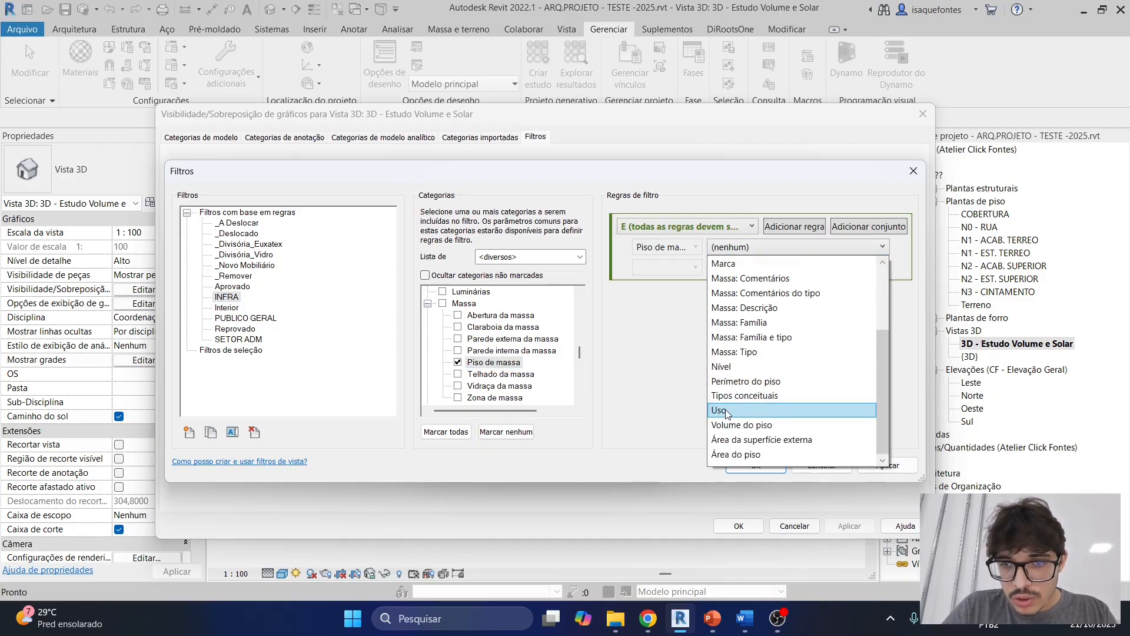
{"action": "left_click", "coordinate": [735, 410]}
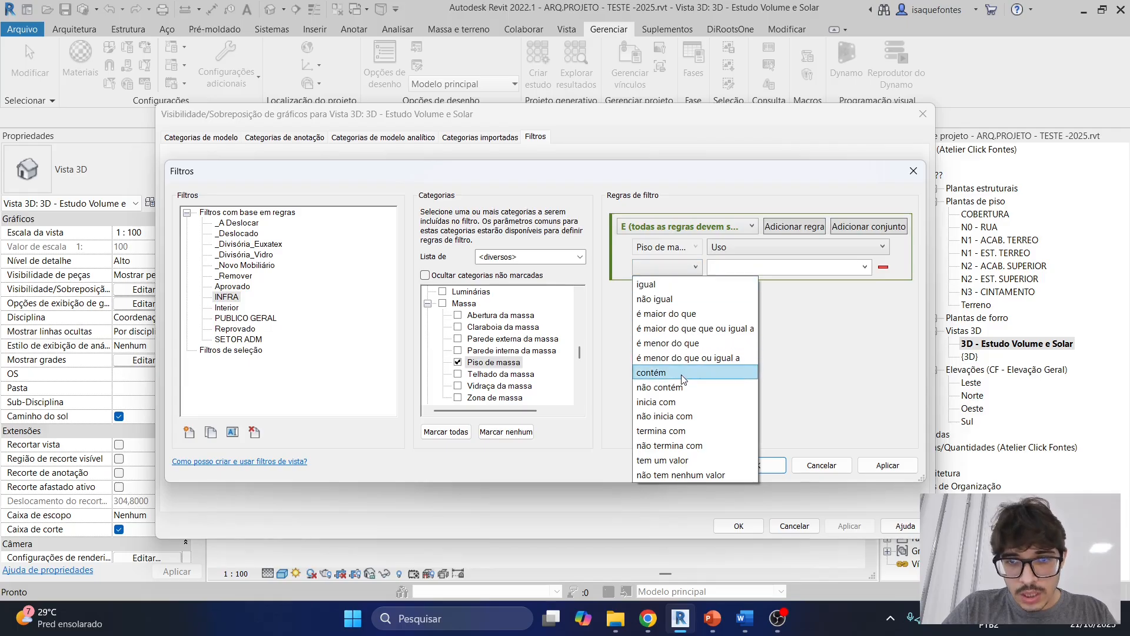
{"action": "left_click", "coordinate": [683, 373]}
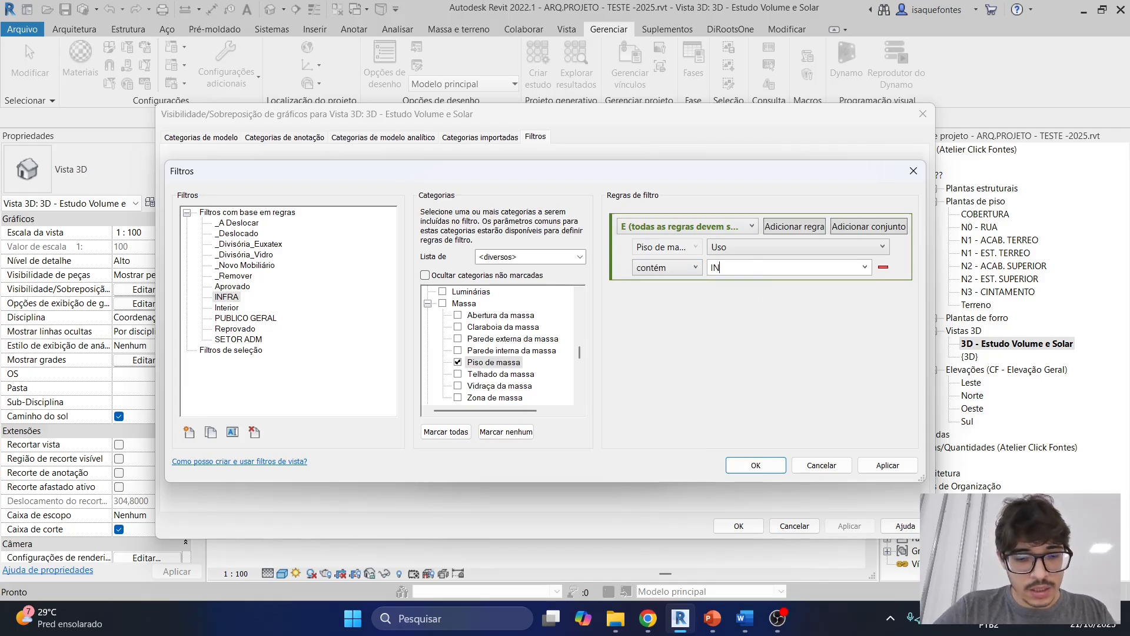
{"action": "type", "text": "INFRAESTRUTURA"}
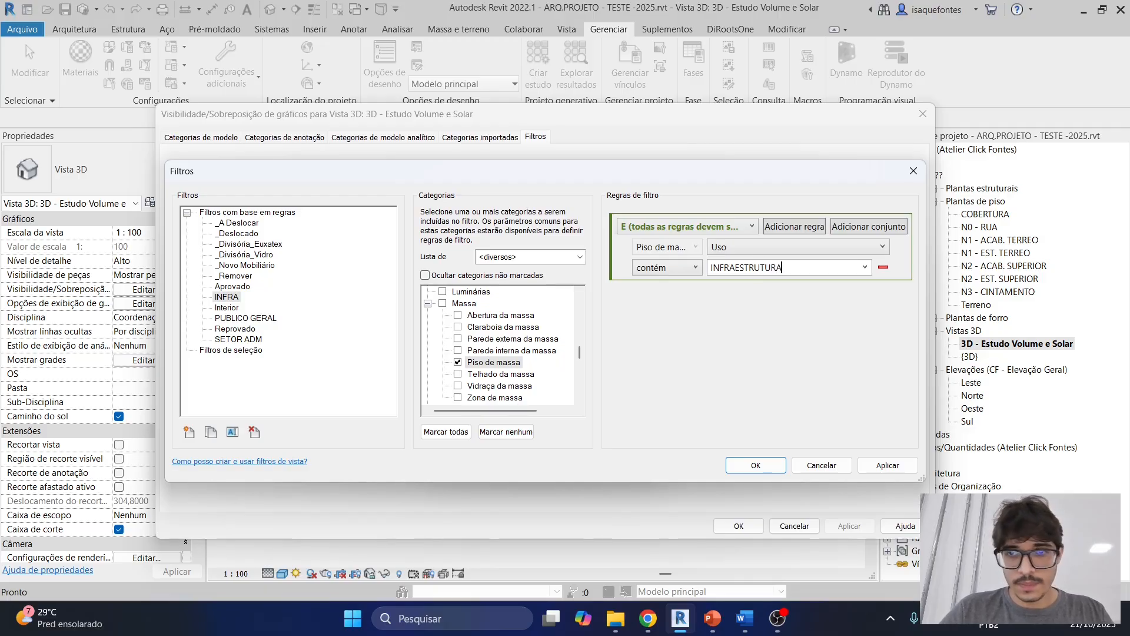
{"action": "left_click", "coordinate": [871, 466]}
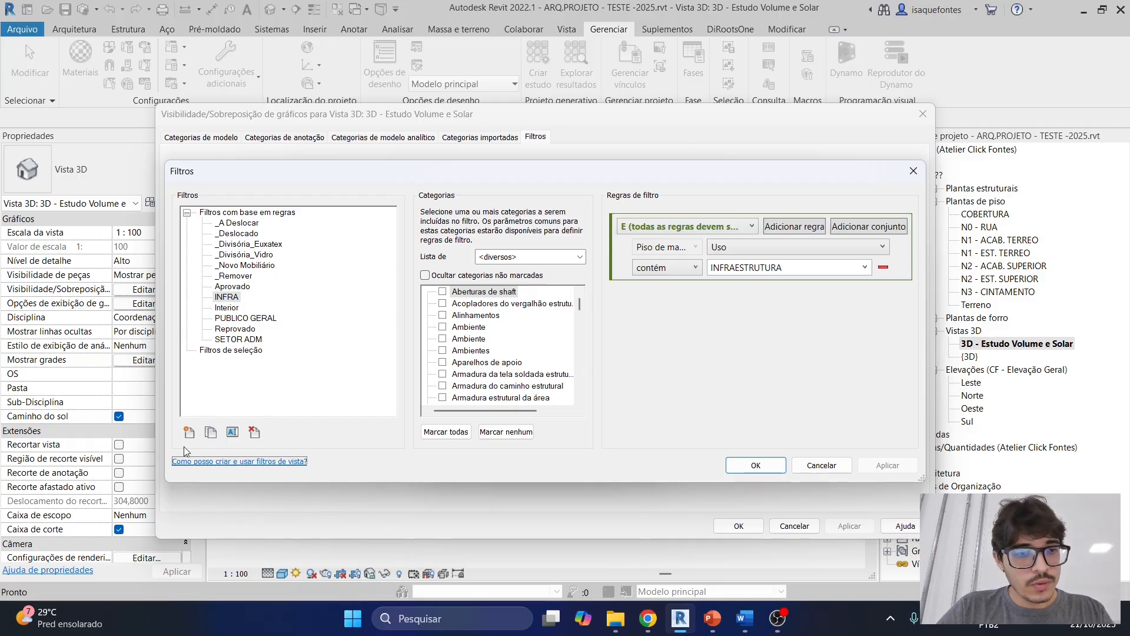
Create a Piso de massa filter named ENS. E CRIAR with the rule Uso contém ENSINO E CRIAÇÃO, and confirm the filter definitions
{"action": "left_click", "coordinate": [189, 432]}
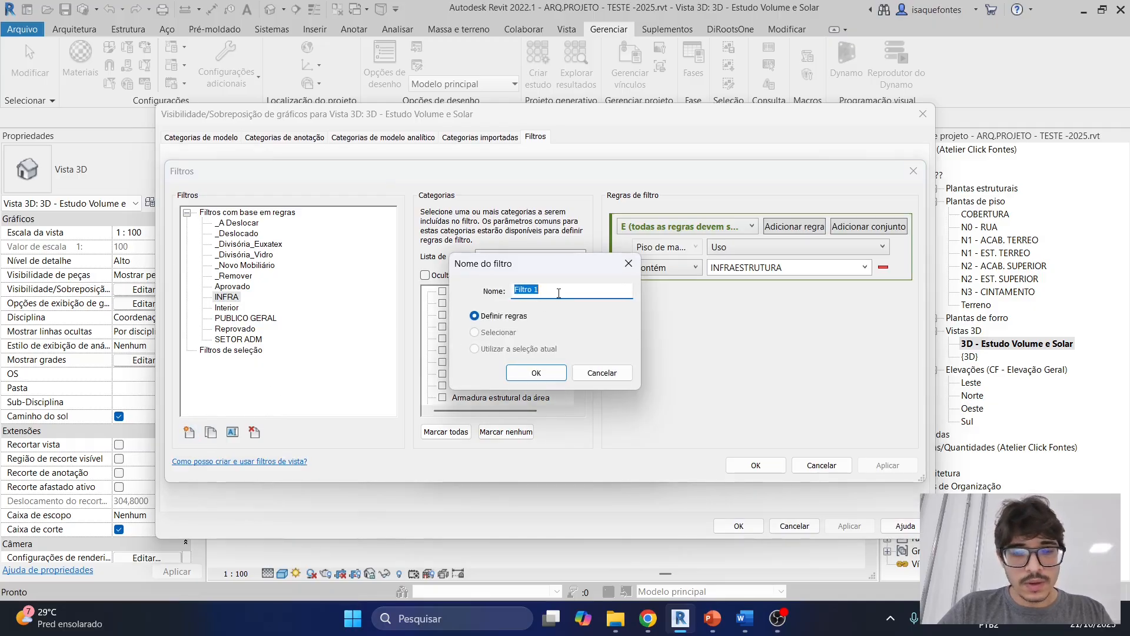
{"action": "type", "text": "ENS"}
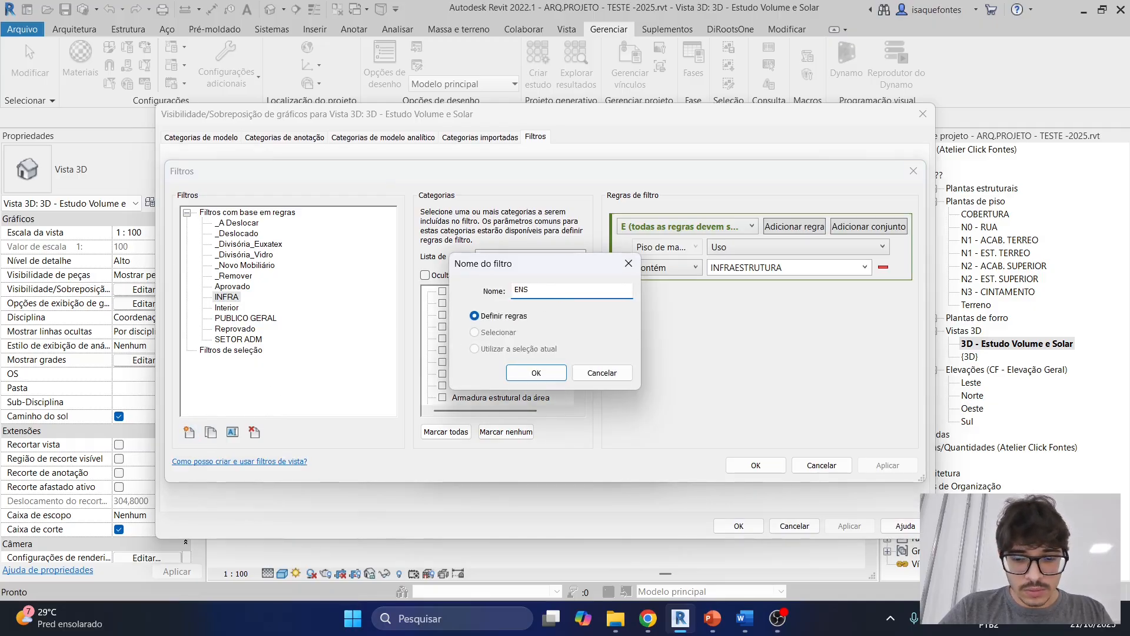
{"action": "type", "text": ". E CR"}
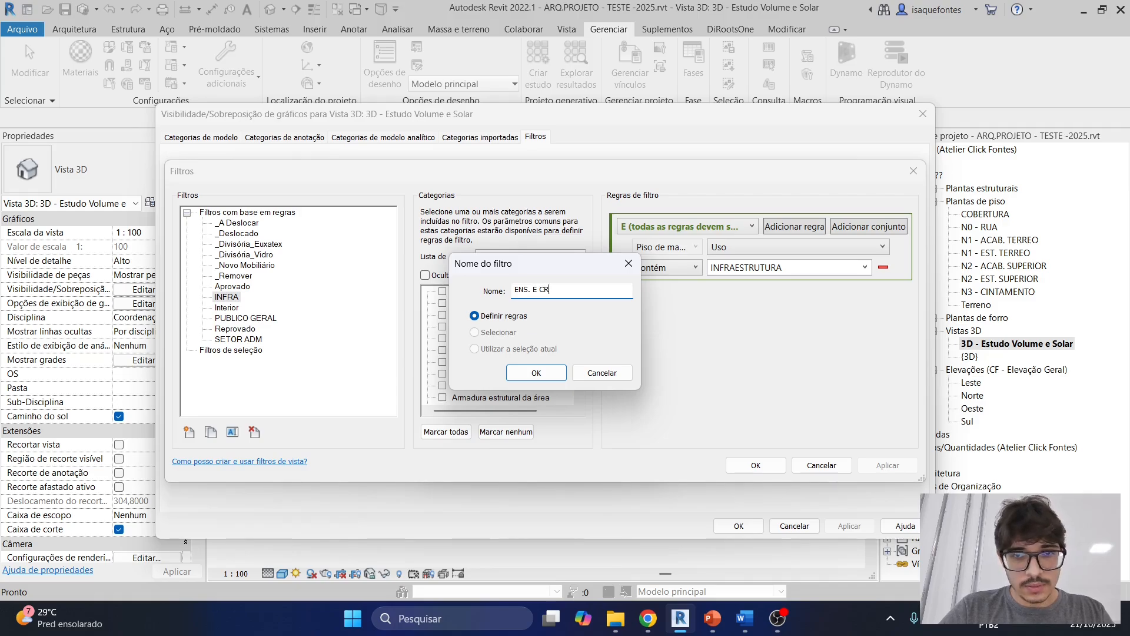
{"action": "type", "text": "IAR"}
{"action": "key", "text": "Return"}
{"action": "left_click", "coordinate": [887, 466]}
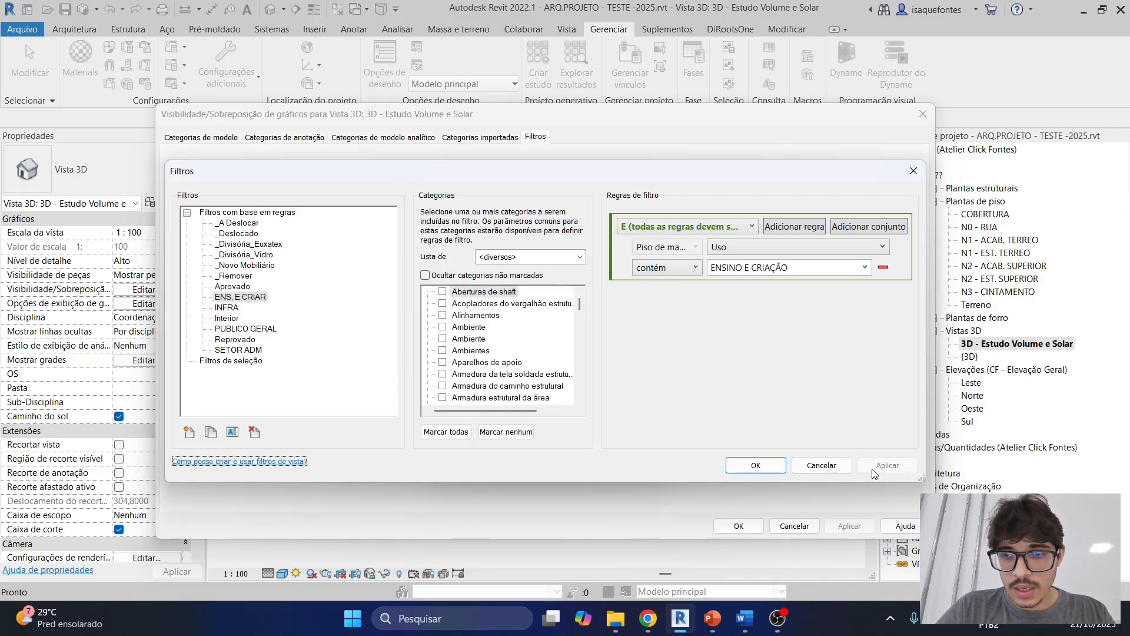
{"action": "left_click", "coordinate": [756, 465]}
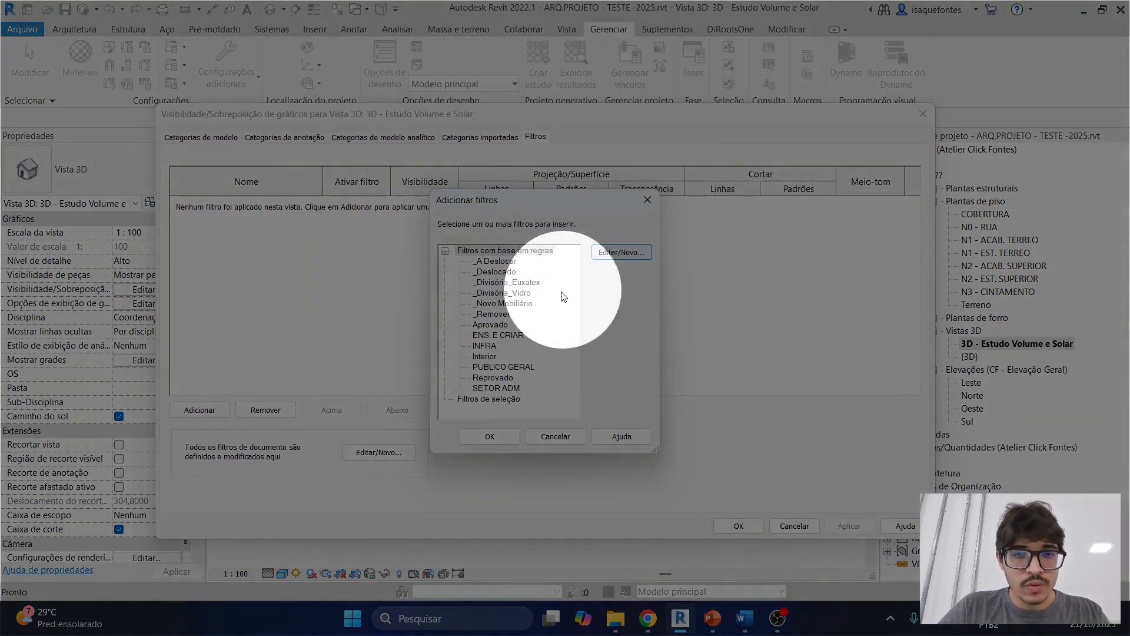
{"action": "left_click", "coordinate": [498, 388]}
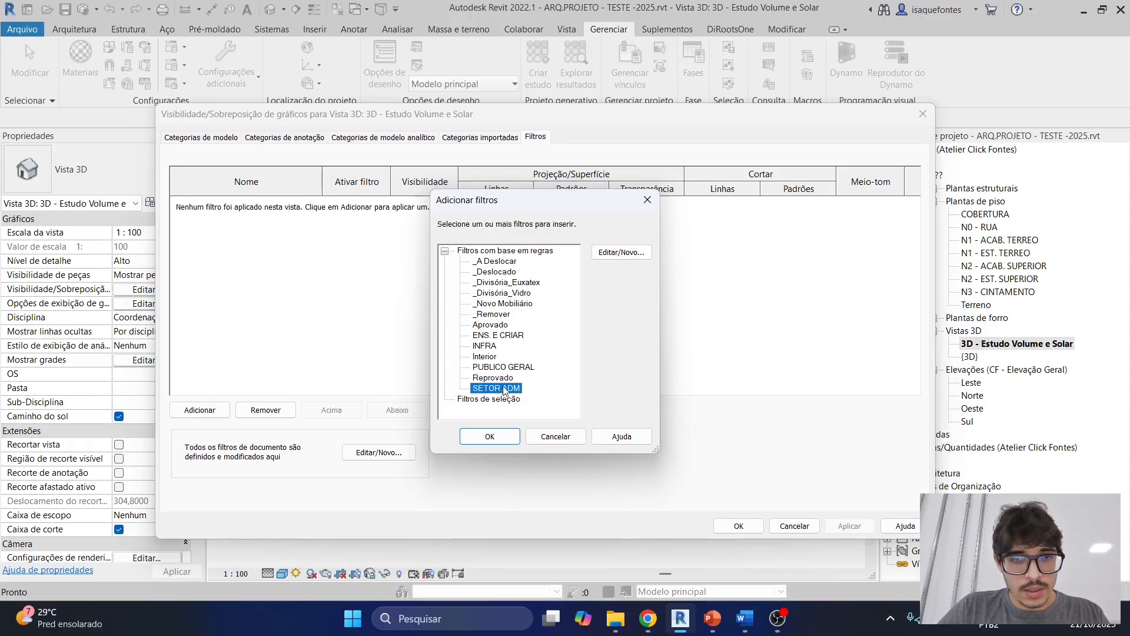
{"action": "left_click", "coordinate": [497, 367], "text": "ctrl"}
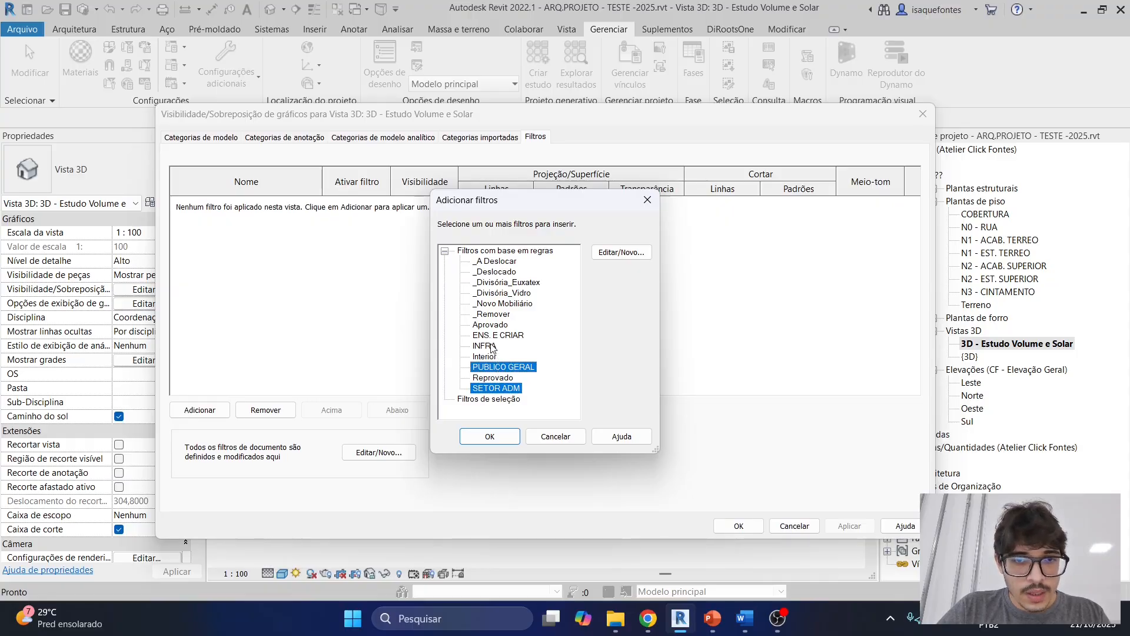
{"action": "left_click", "coordinate": [484, 346], "text": "ctrl"}
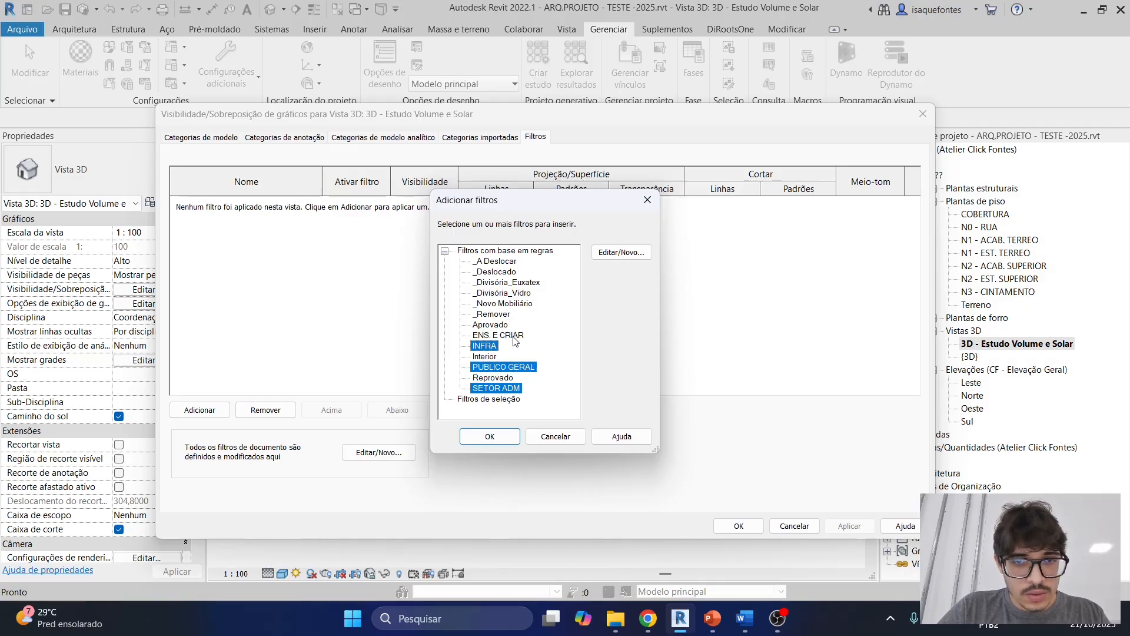
{"action": "left_click", "coordinate": [514, 336], "text": "ctrl"}
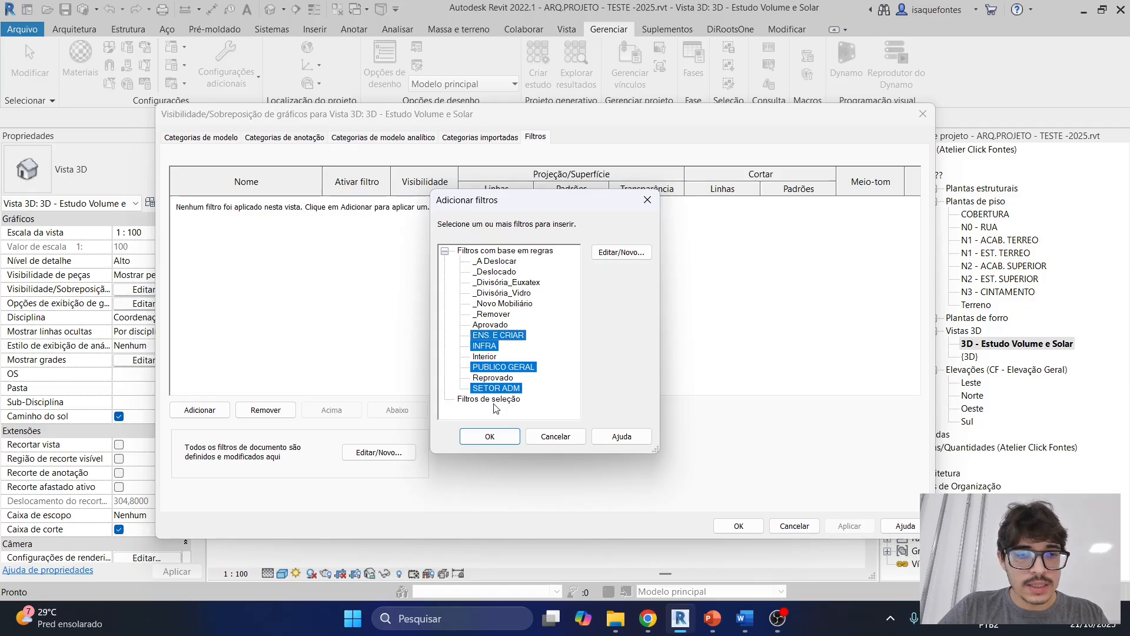
Rename the public, infrastructure and teaching filters as SETOR - PUBLICO GERAL, SETOR - INFRAESTRUTURA and SETOR - ENS. E CRIAÇÃO, and confirm
{"action": "left_click", "coordinate": [611, 256]}
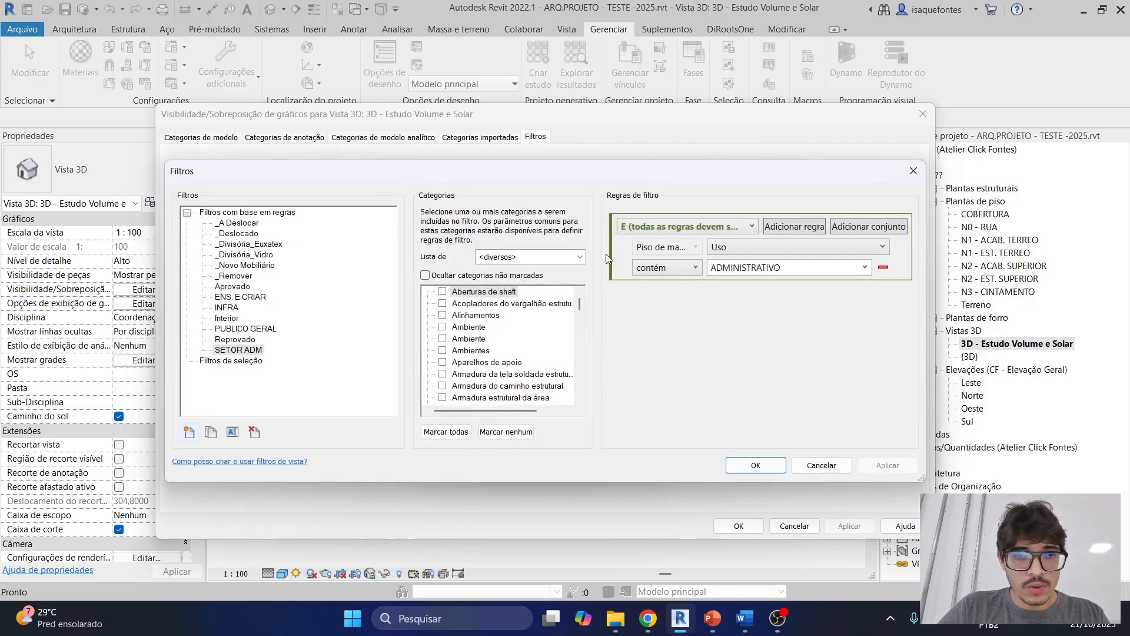
{"action": "left_click", "coordinate": [231, 330]}
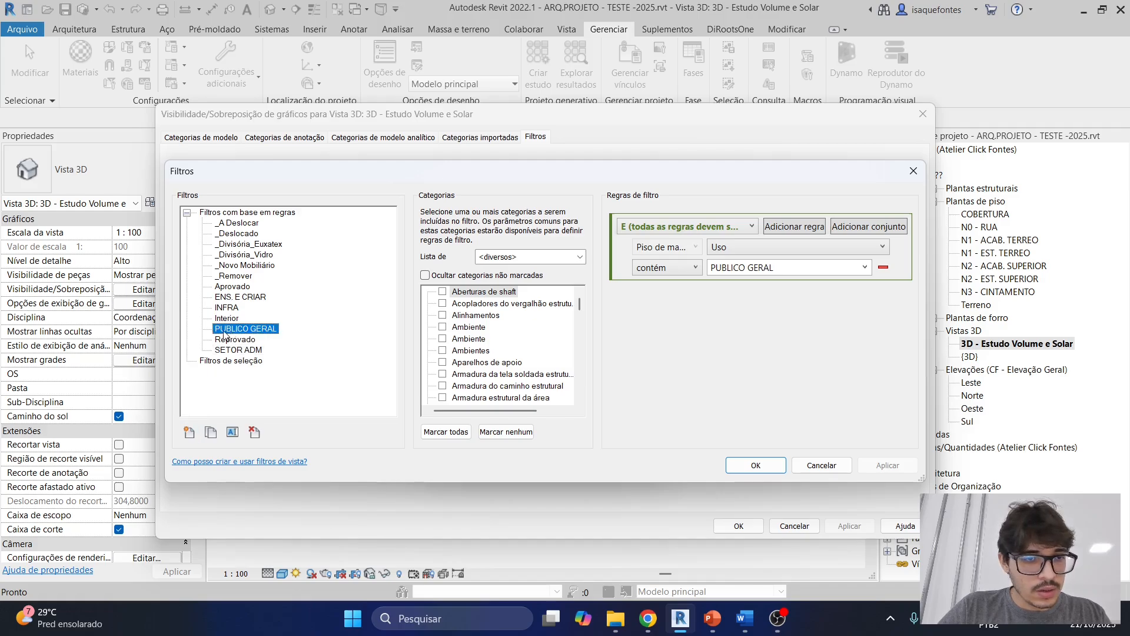
{"action": "left_click", "coordinate": [231, 432]}
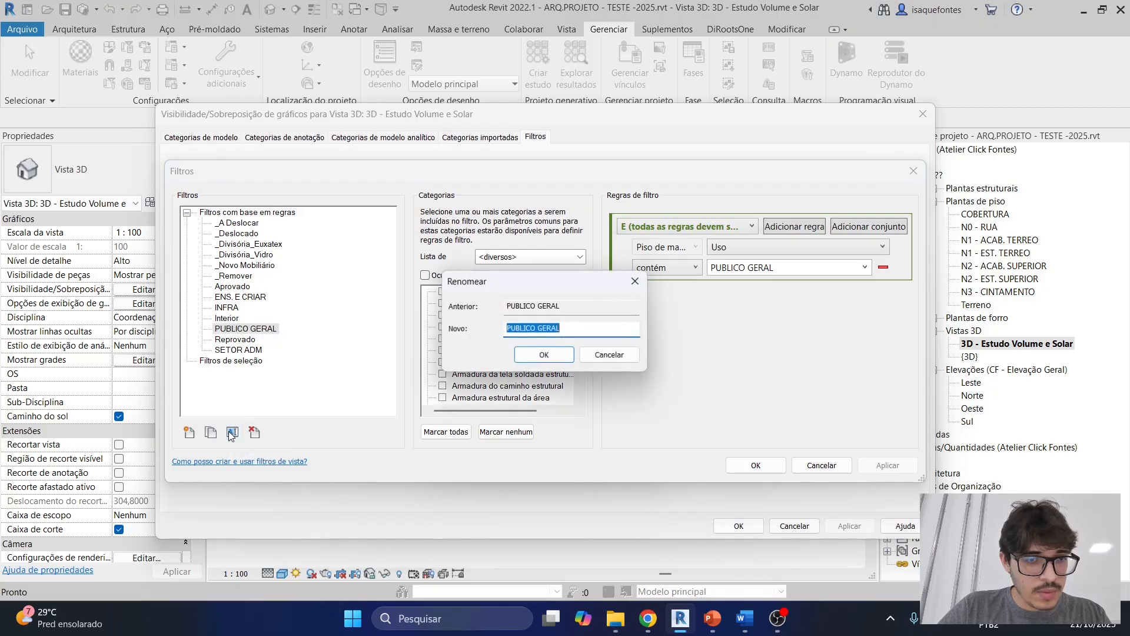
{"action": "left_click", "coordinate": [507, 328]}
{"action": "type", "text": "SETOR -"}
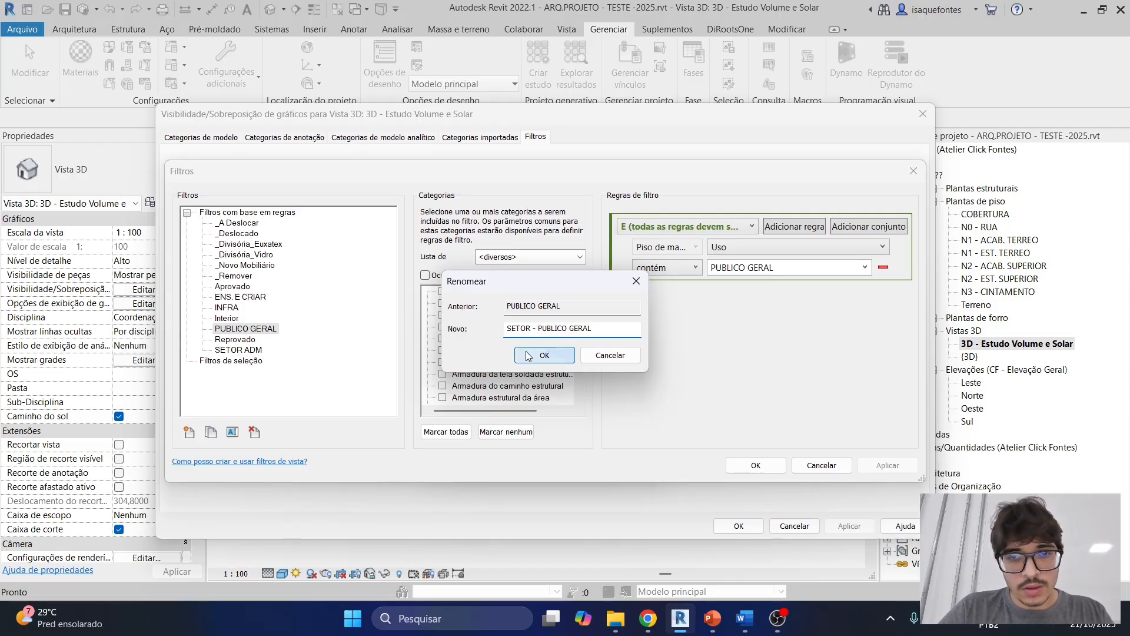
{"action": "left_click", "coordinate": [527, 355]}
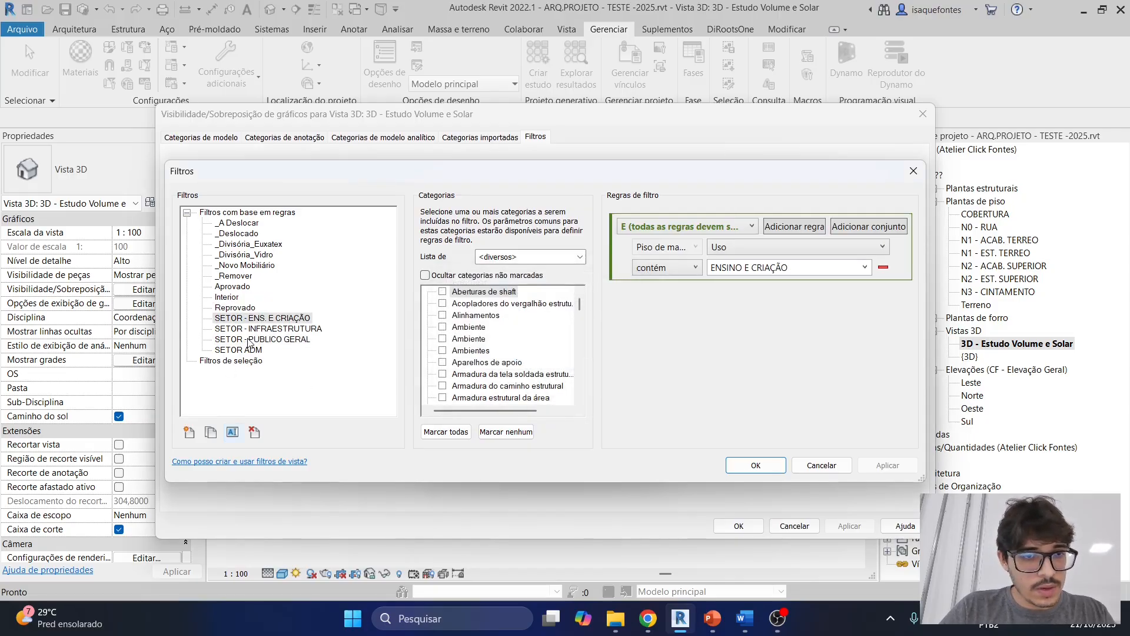
{"action": "left_click", "coordinate": [740, 463]}
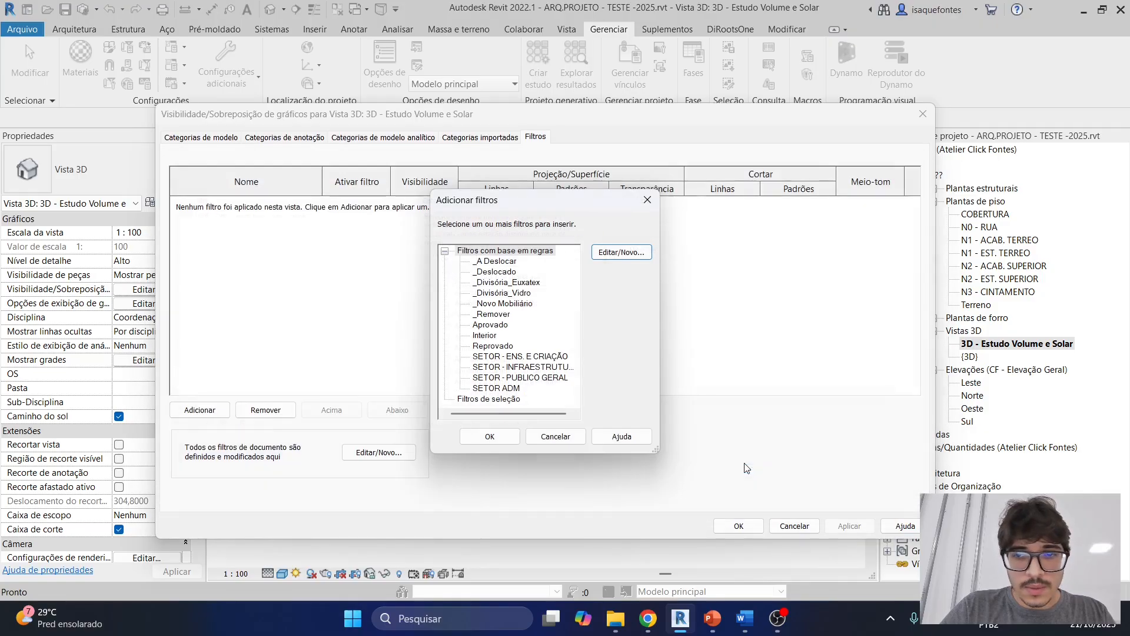
Add the SETOR - ENS. E CRIAÇÃO, SETOR - INFRAESTRUTURA, SETOR - PUBLICO GERAL and SETOR ADM filters to the 3D view
{"action": "left_click", "coordinate": [499, 356]}
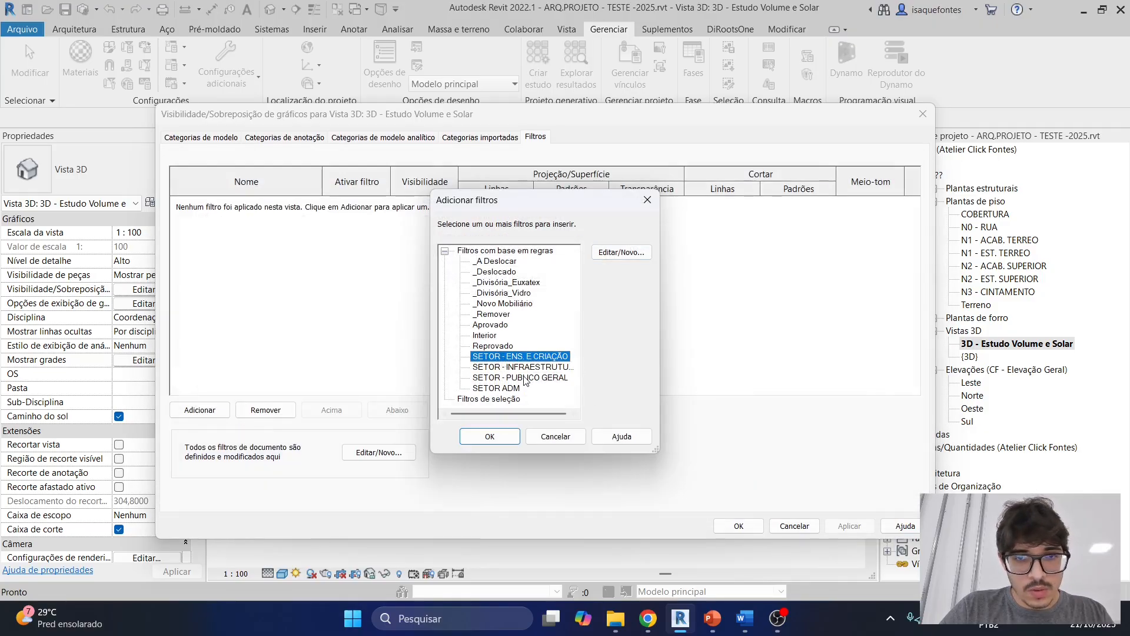
{"action": "left_click", "coordinate": [521, 366], "text": "ctrl"}
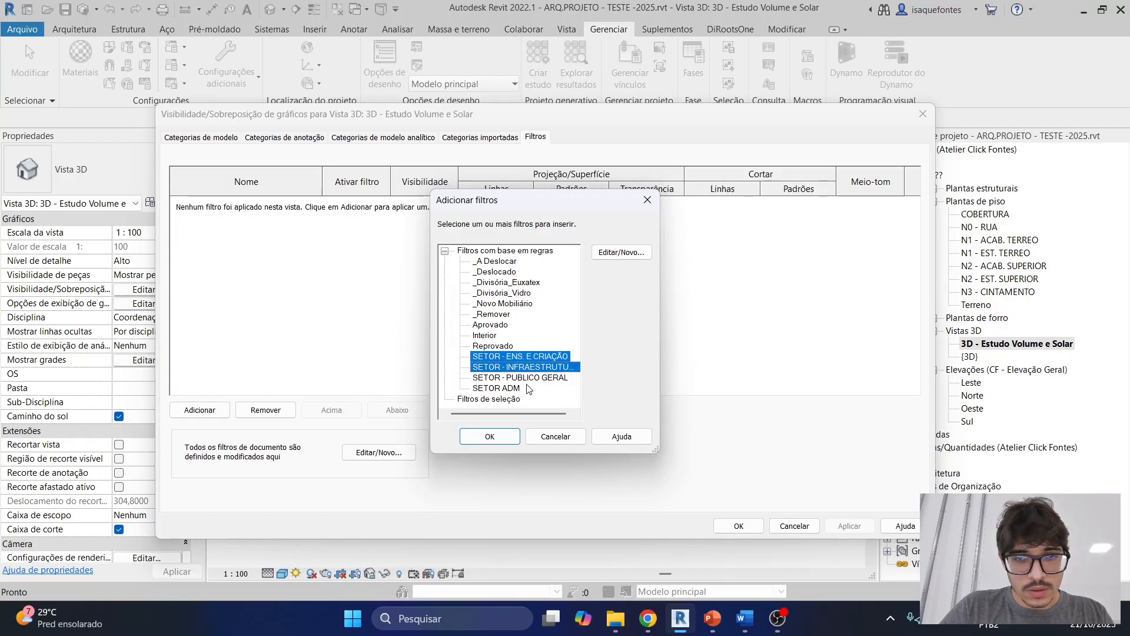
{"action": "left_click", "coordinate": [528, 379], "text": "ctrl"}
{"action": "left_click", "coordinate": [521, 387], "text": "ctrl"}
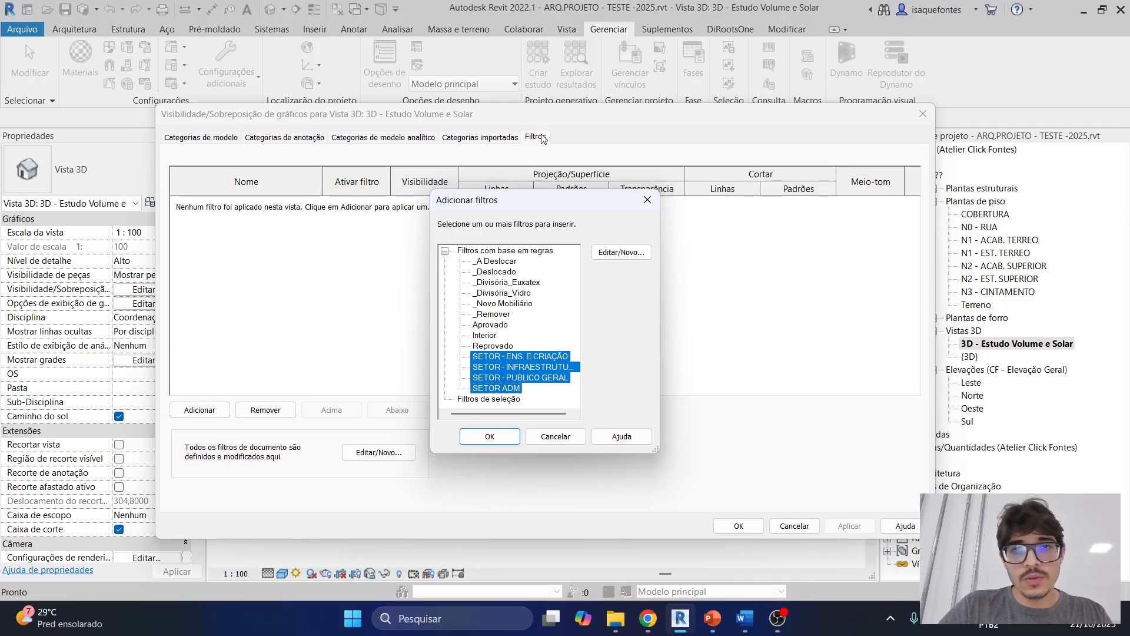
{"action": "left_click", "coordinate": [489, 436]}
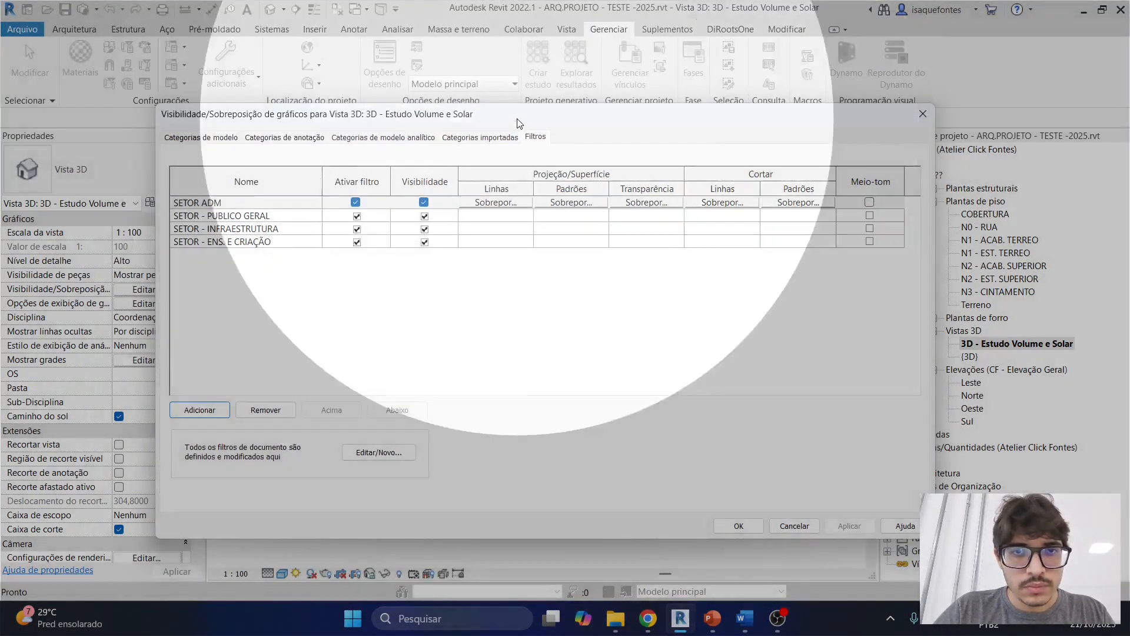
Override the SETOR ADM filter's projection surface pattern with a solid foreground fill in teal RGB 154-205-205
{"action": "left_click_drag", "start_coordinate": [529, 115], "coordinate": [431, 349]}
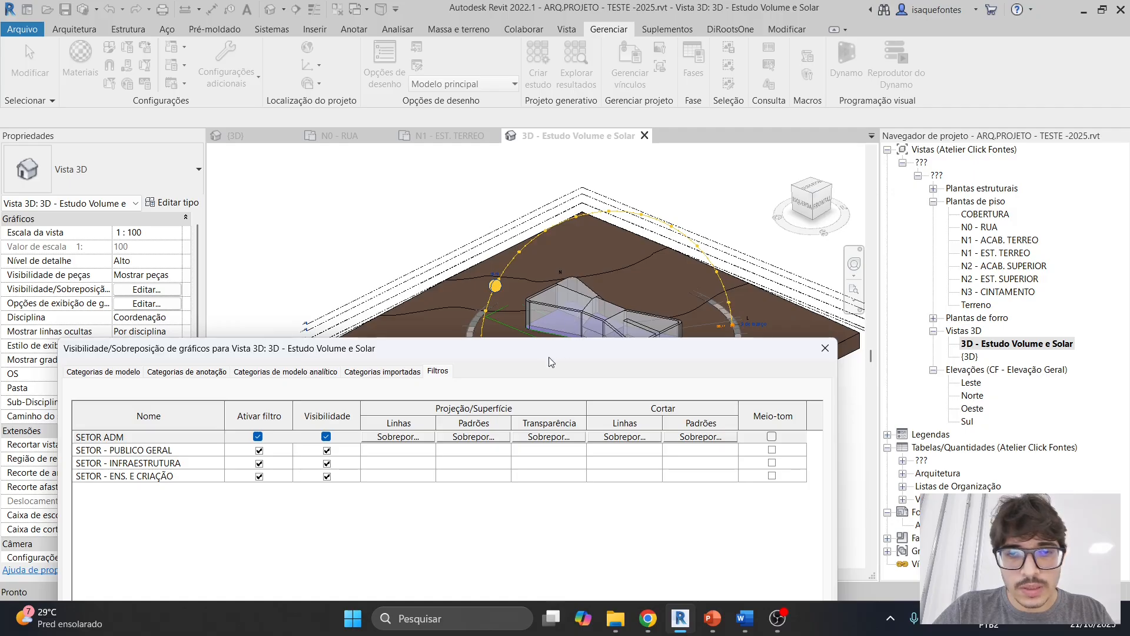
{"action": "left_click_drag", "start_coordinate": [547, 355], "coordinate": [608, 160]}
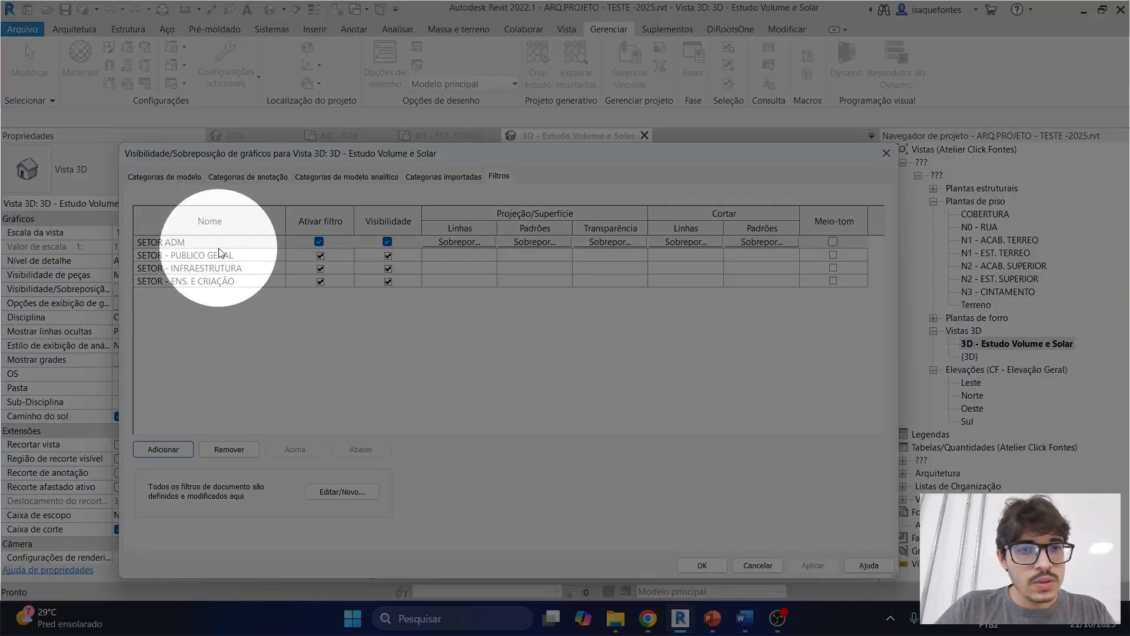
{"action": "left_click", "coordinate": [533, 242]}
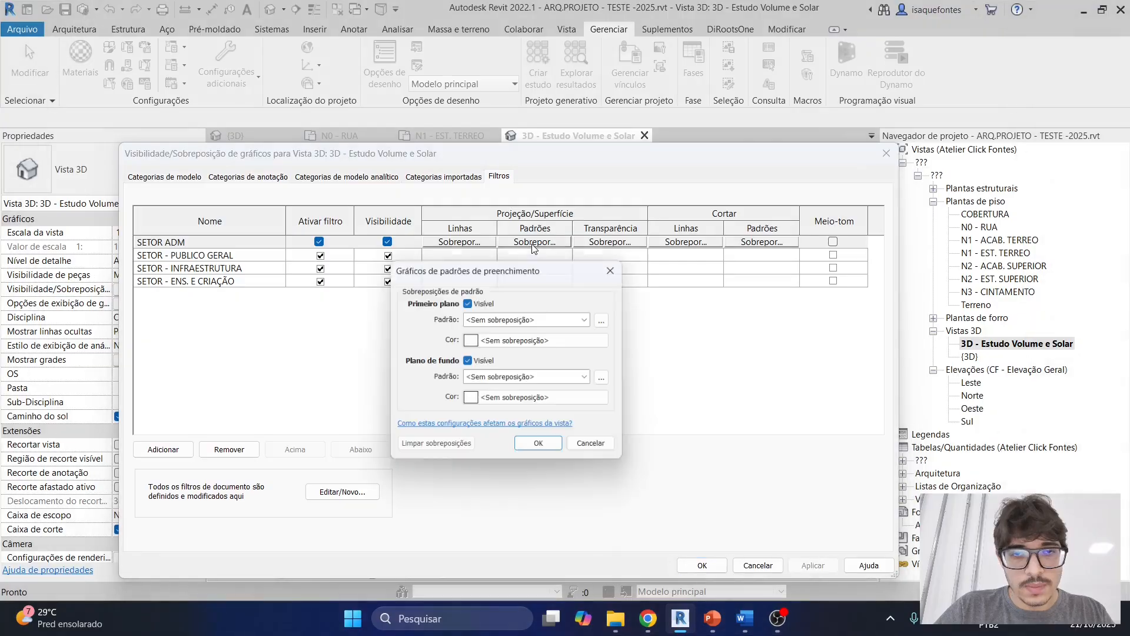
{"action": "left_click", "coordinate": [591, 319]}
{"action": "left_click", "coordinate": [509, 27]}
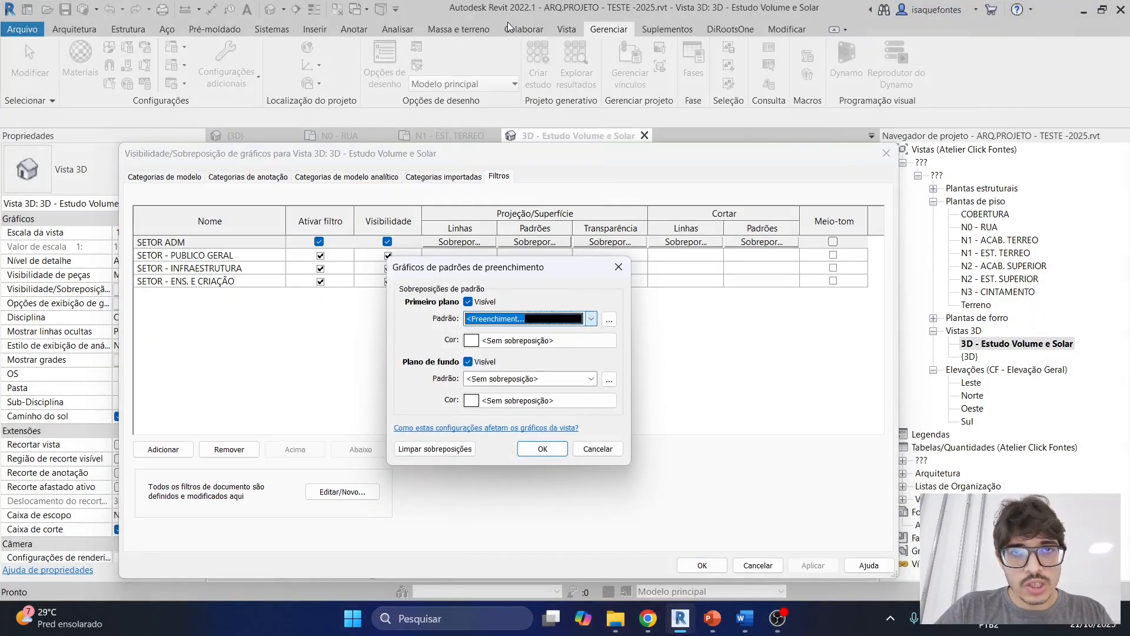
{"action": "left_click", "coordinate": [470, 341]}
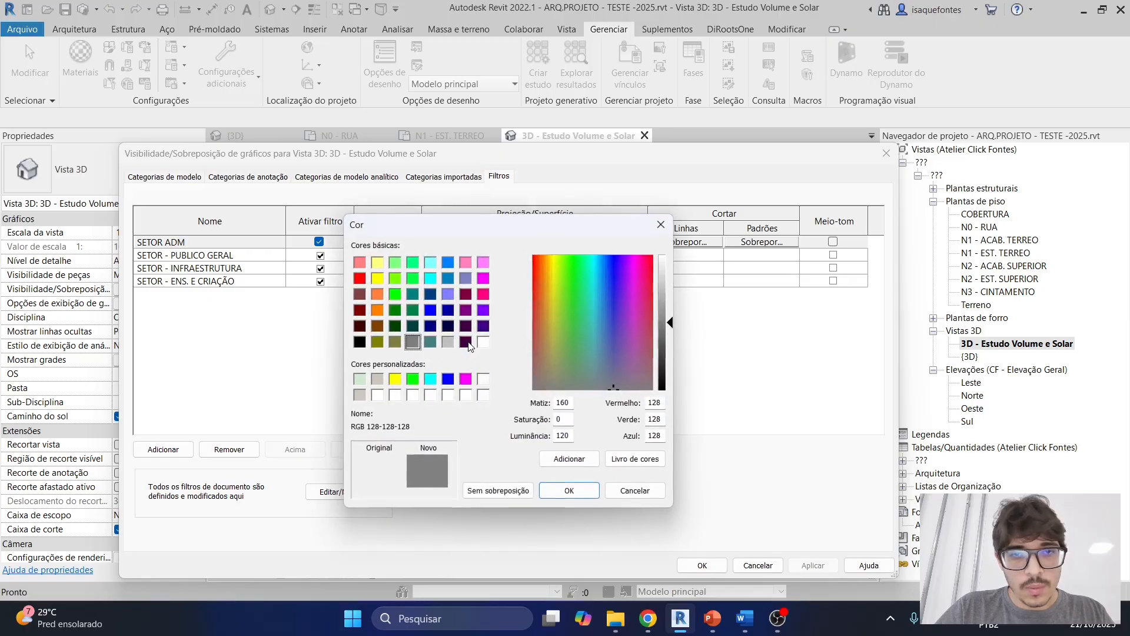
{"action": "left_click", "coordinate": [430, 341]}
{"action": "left_click_drag", "start_coordinate": [670, 335], "coordinate": [669, 298]}
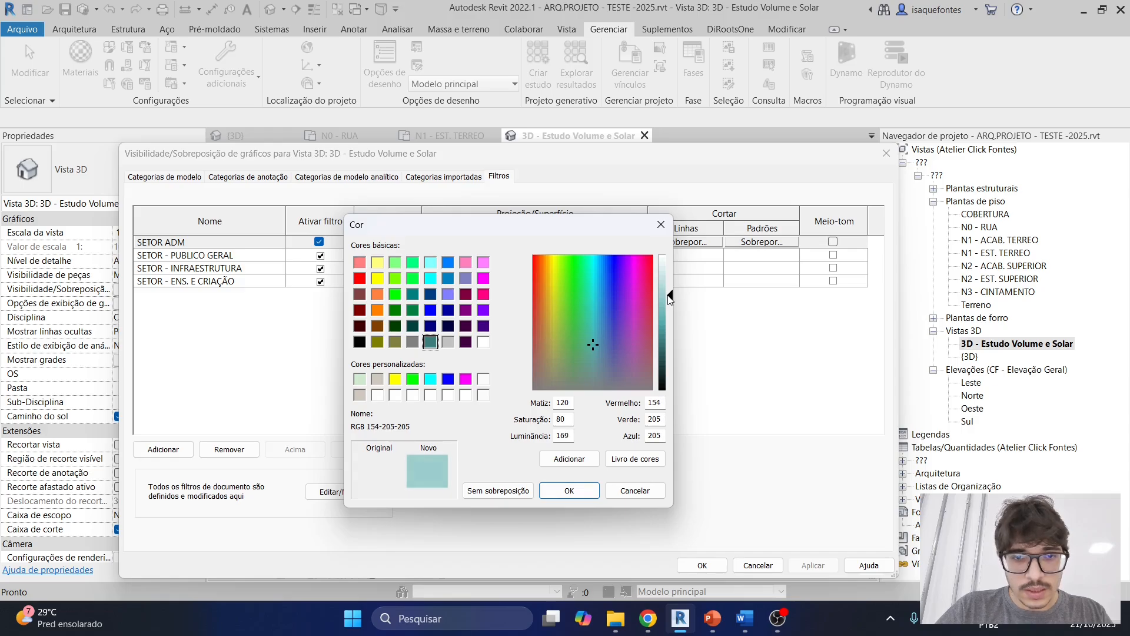
{"action": "left_click", "coordinate": [567, 489]}
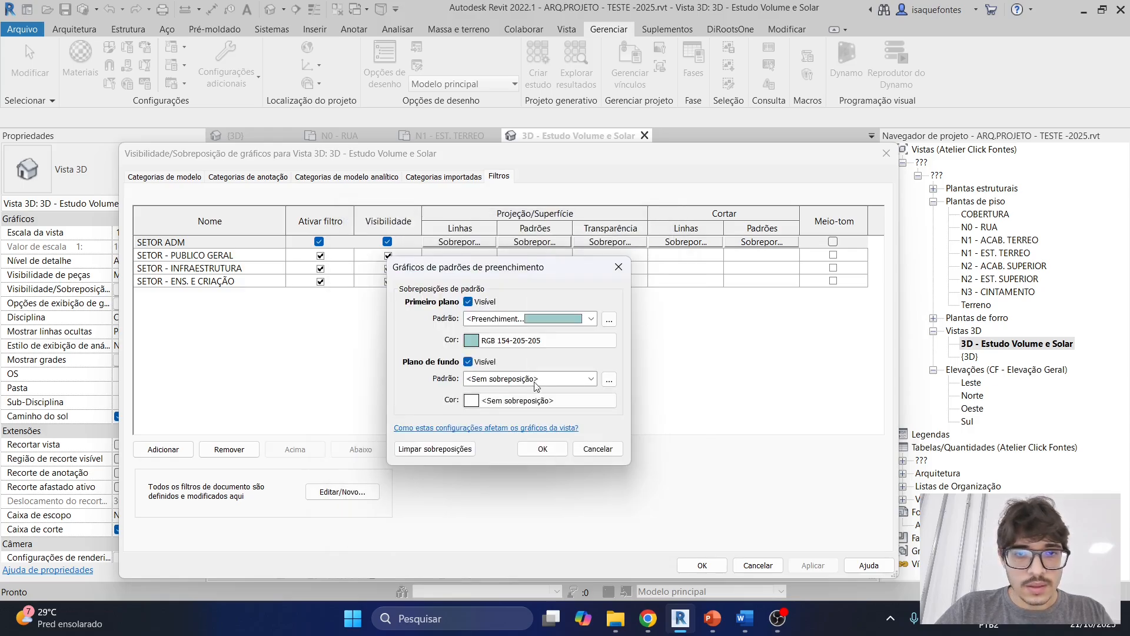
{"action": "left_click", "coordinate": [542, 450]}
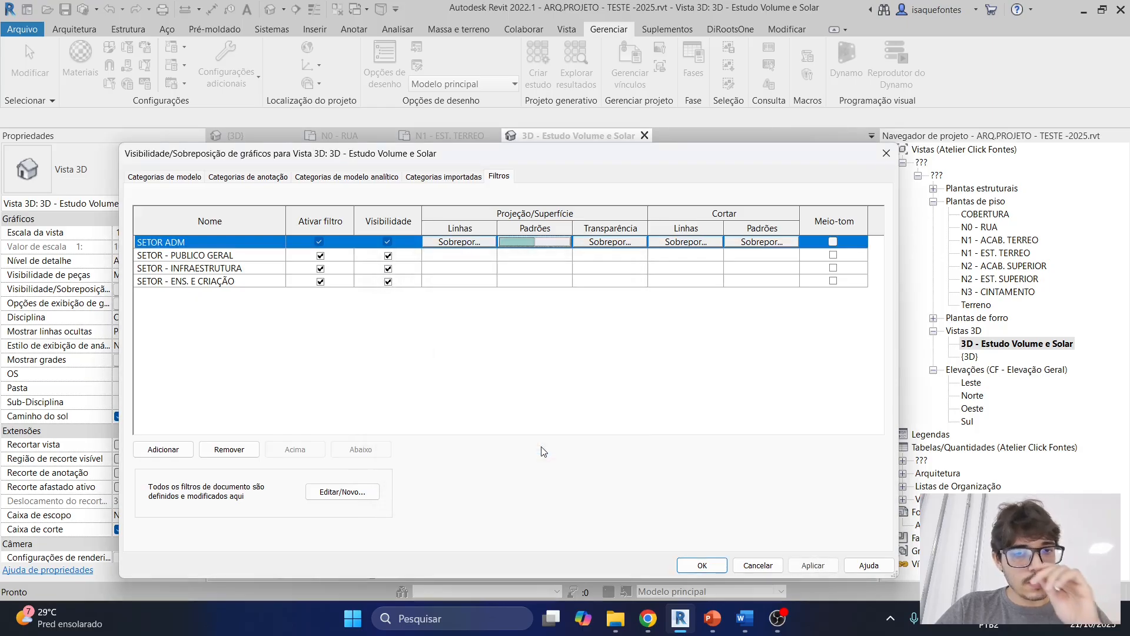
Override the SETOR - PUBLICO GERAL filter's projection surface pattern with a solid foreground fill in light red RGB 255-187-187
{"action": "left_click", "coordinate": [535, 255]}
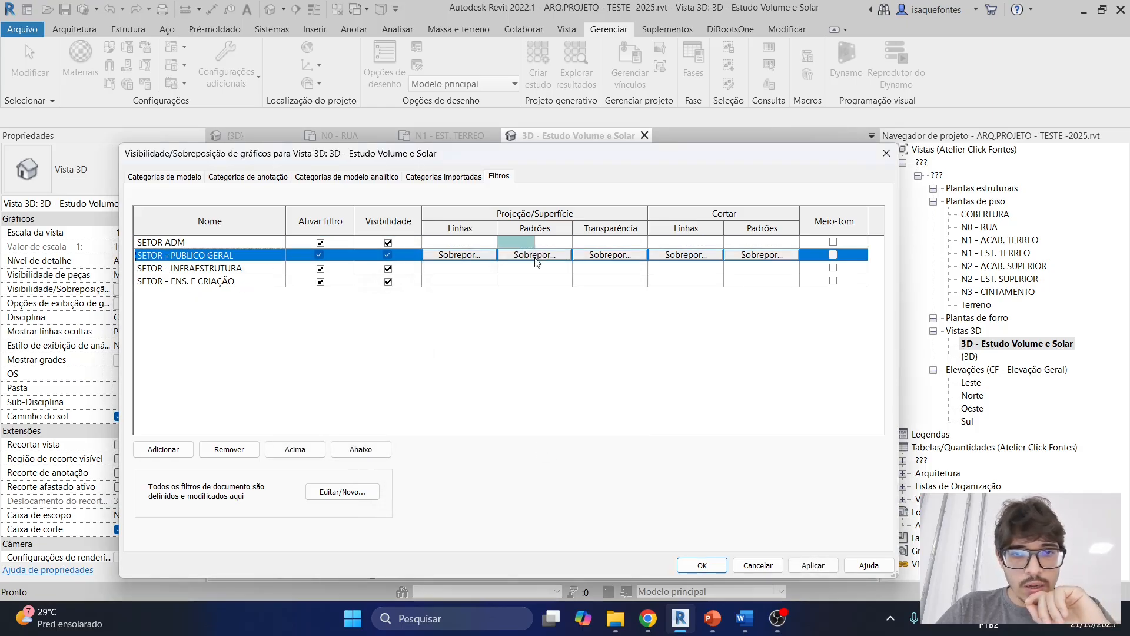
{"action": "left_click", "coordinate": [533, 254]}
{"action": "left_click", "coordinate": [501, 318]}
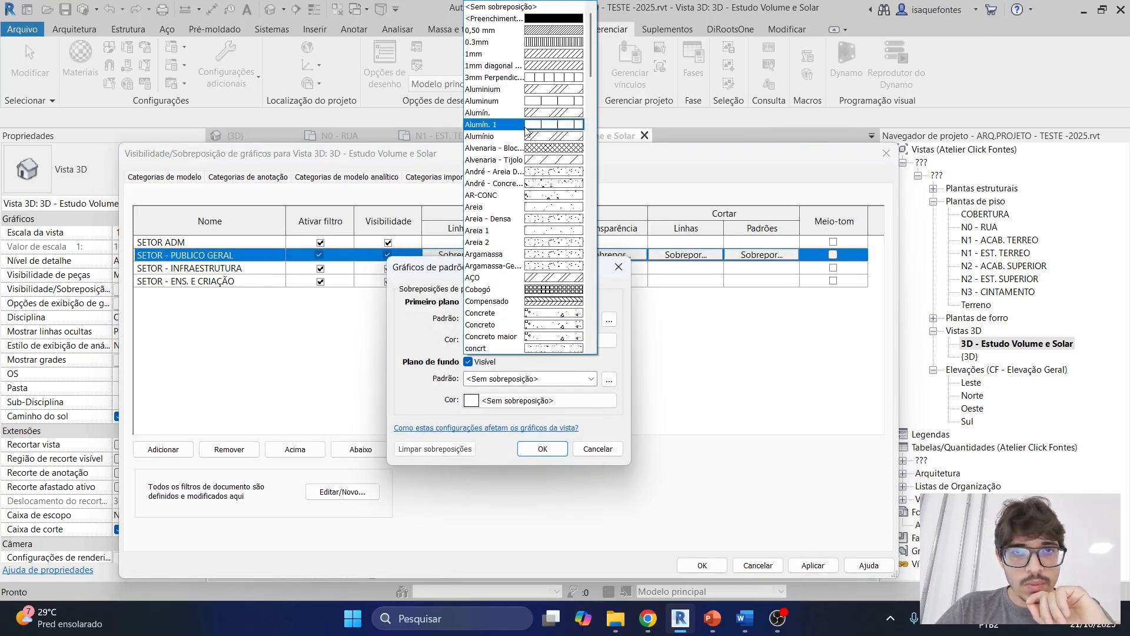
{"action": "left_click", "coordinate": [493, 19]}
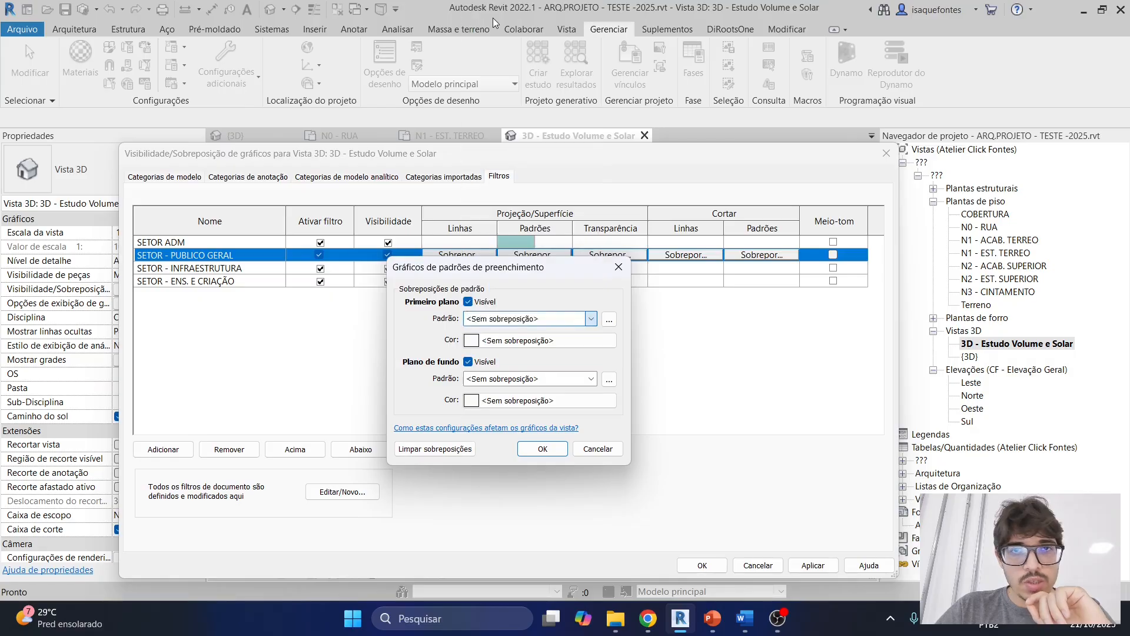
{"action": "left_click", "coordinate": [471, 340]}
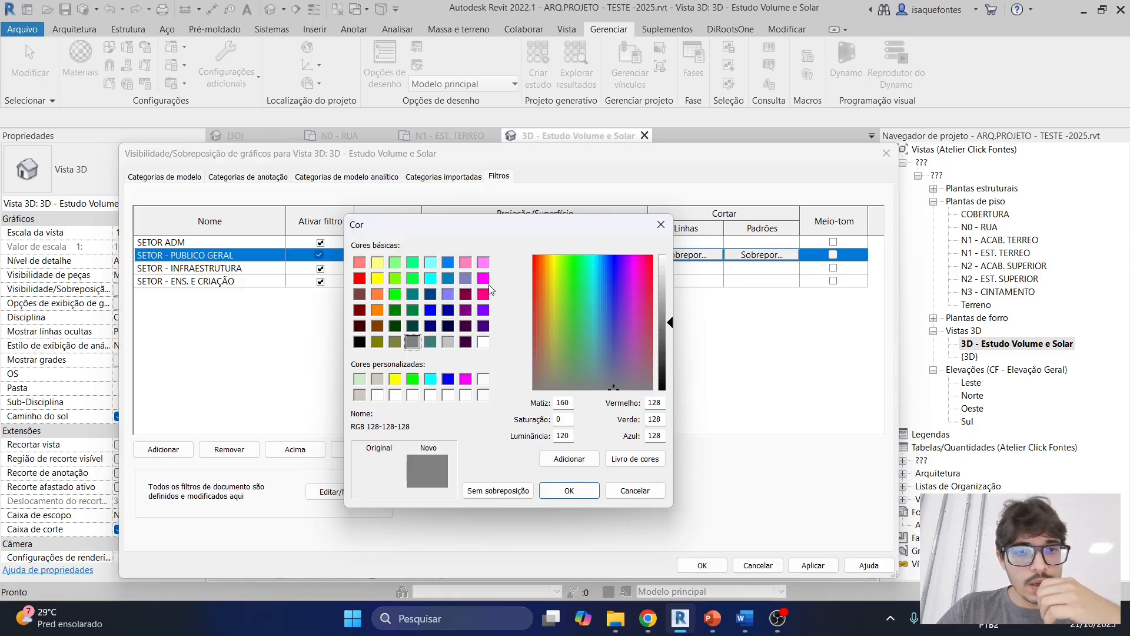
{"action": "left_click", "coordinate": [360, 262]}
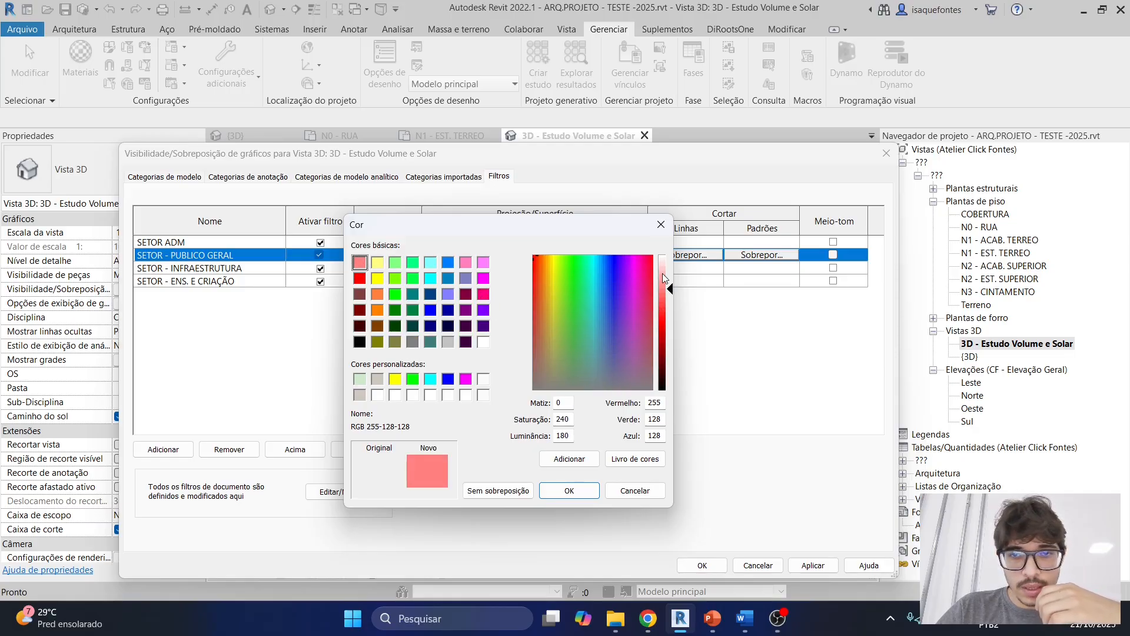
{"action": "left_click", "coordinate": [662, 273]}
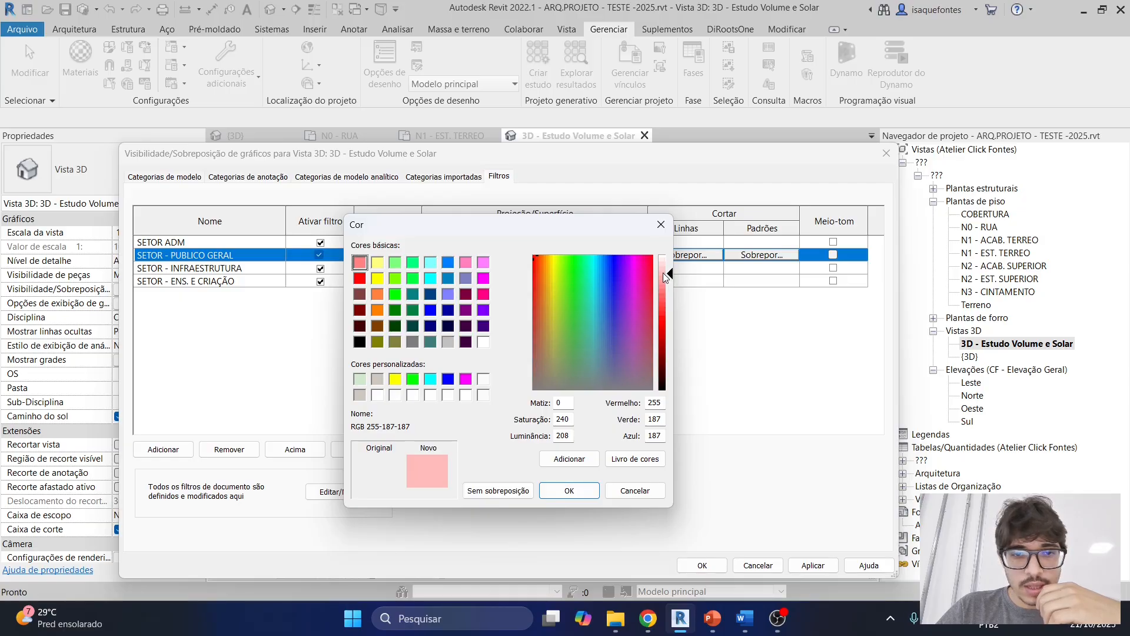
{"action": "left_click", "coordinate": [574, 490]}
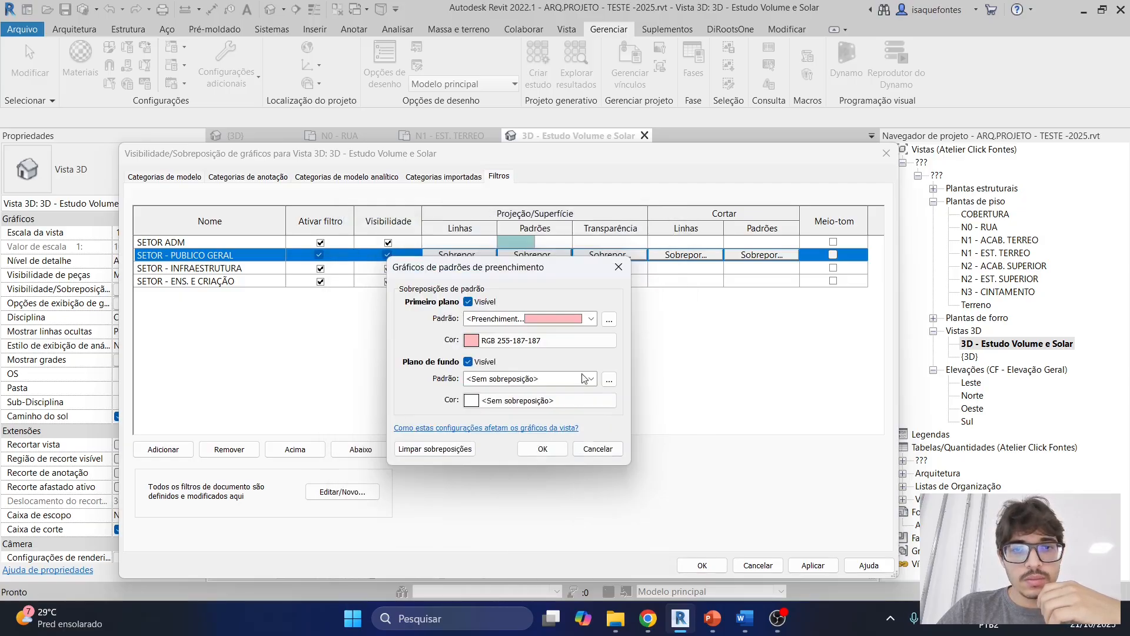
{"action": "left_click", "coordinate": [542, 450]}
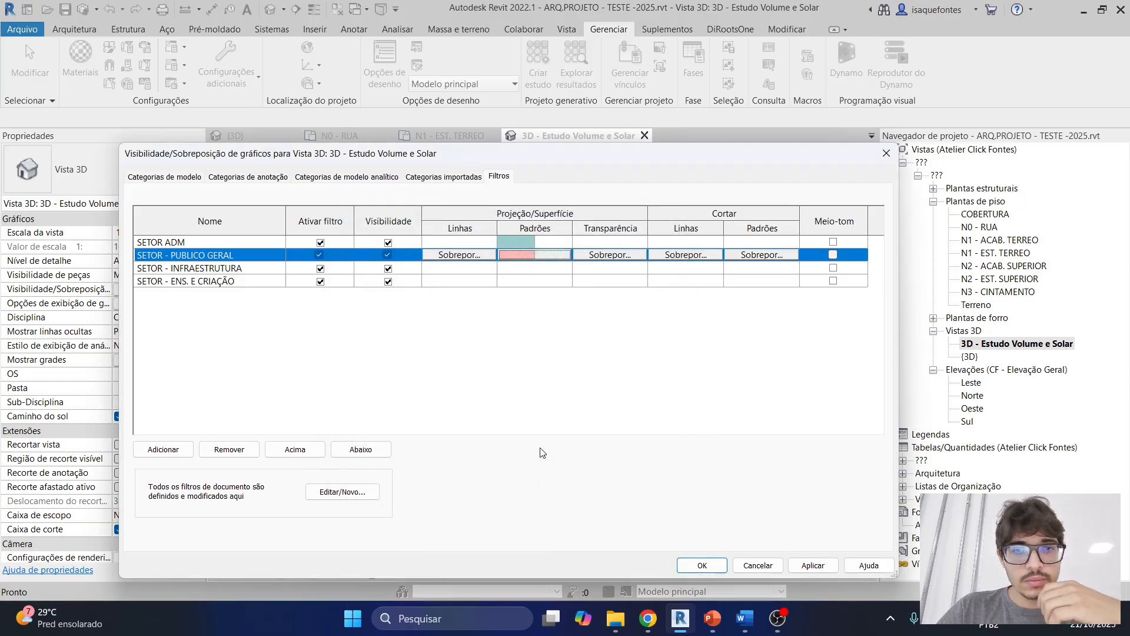
Override the SETOR - INFRAESTRUTURA filter's projection surface pattern with a solid foreground fill in light orange
{"action": "left_click", "coordinate": [521, 270]}
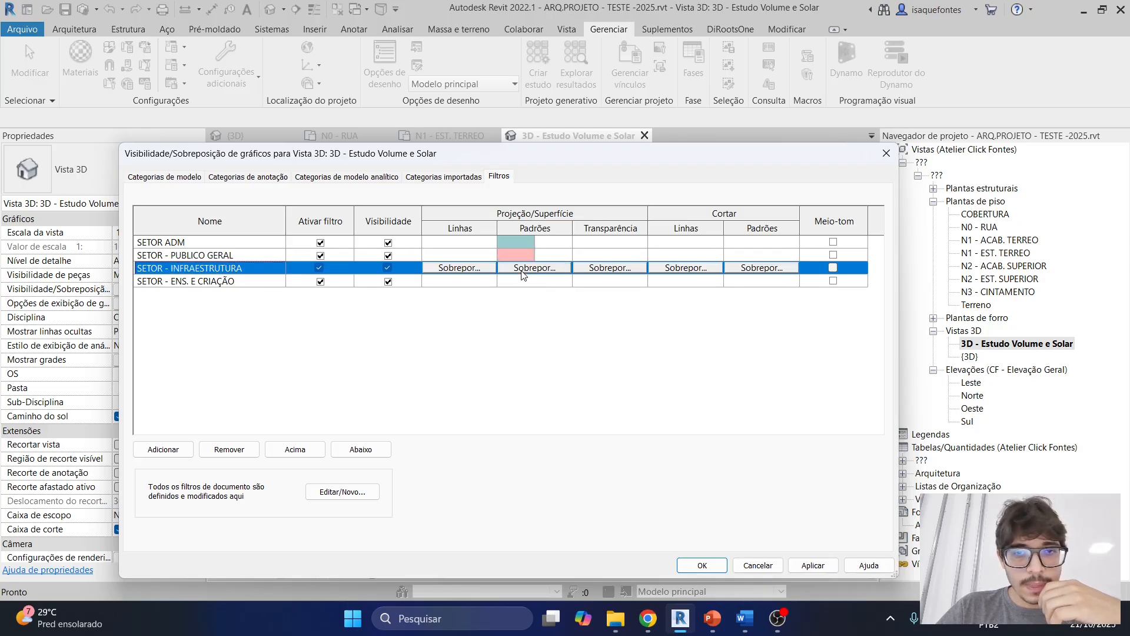
{"action": "left_click", "coordinate": [524, 269]}
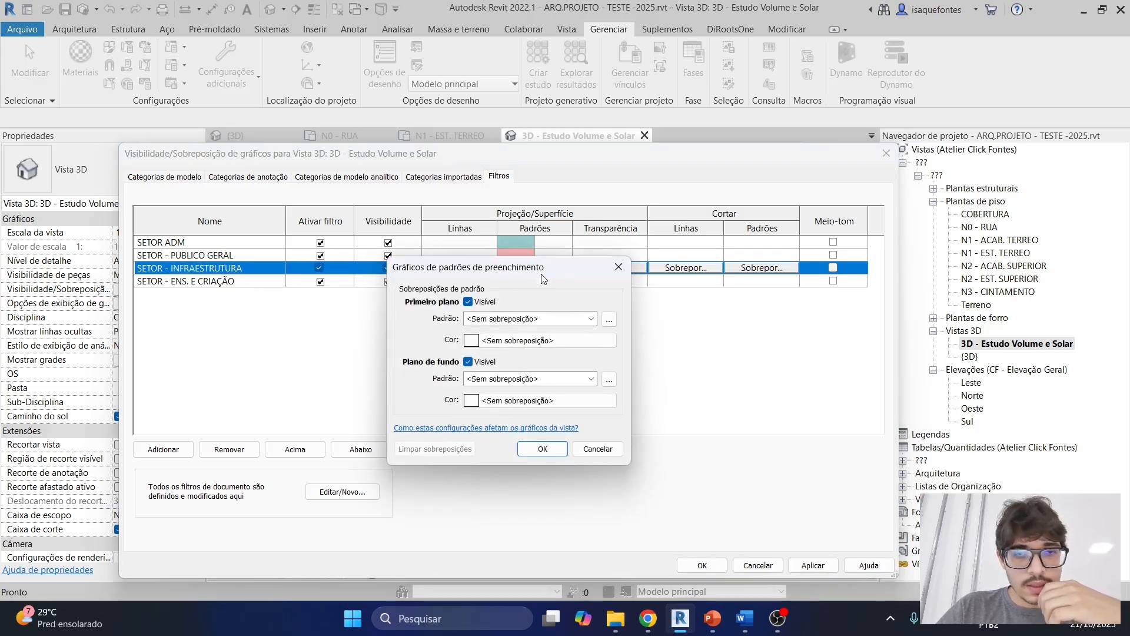
{"action": "left_click_drag", "start_coordinate": [539, 270], "coordinate": [539, 280]}
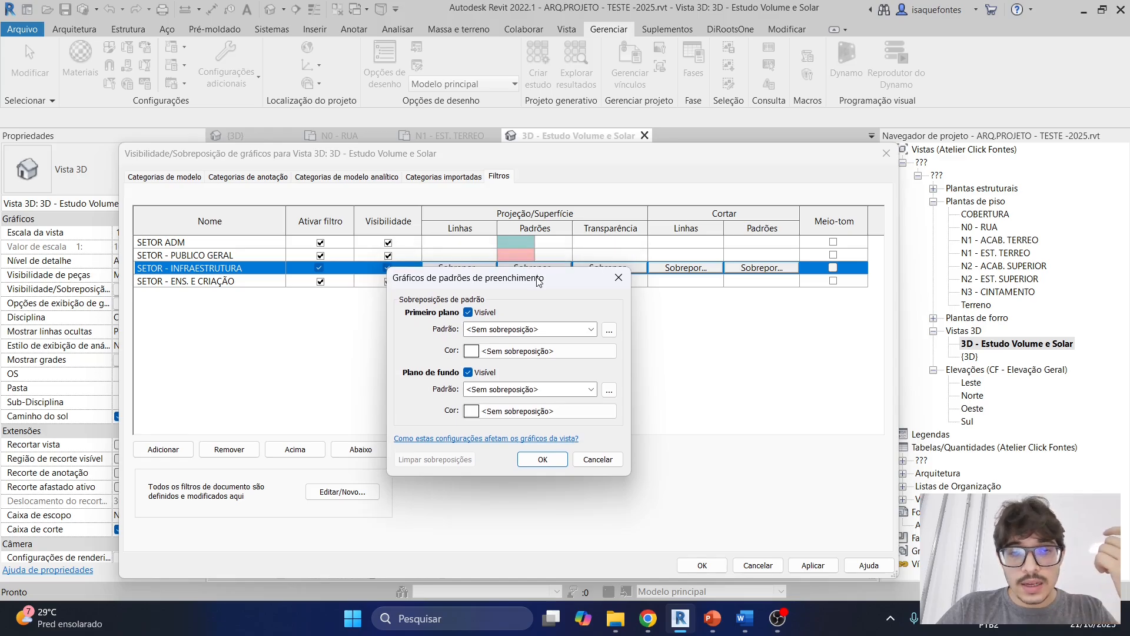
{"action": "left_click", "coordinate": [744, 618]}
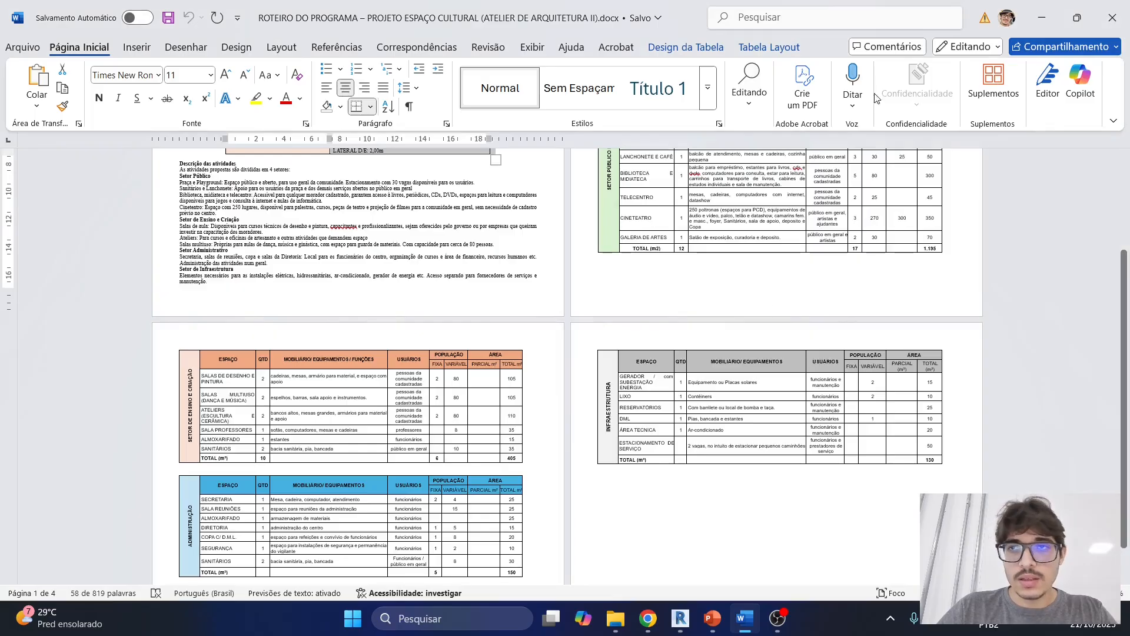
{"action": "left_click", "coordinate": [1042, 19]}
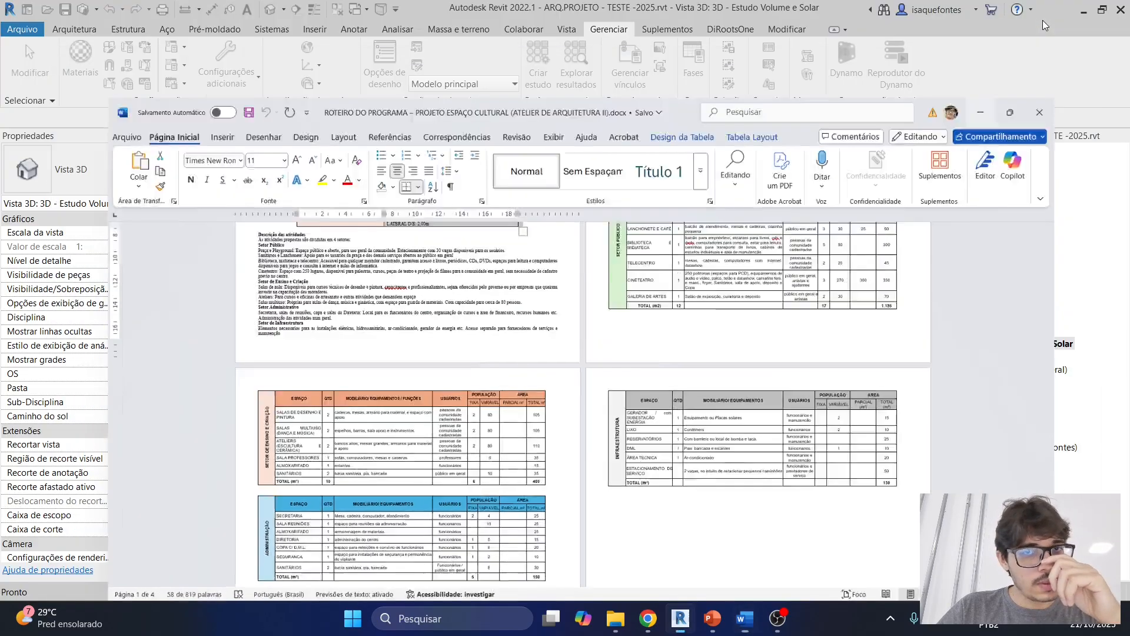
{"action": "left_click", "coordinate": [562, 330]}
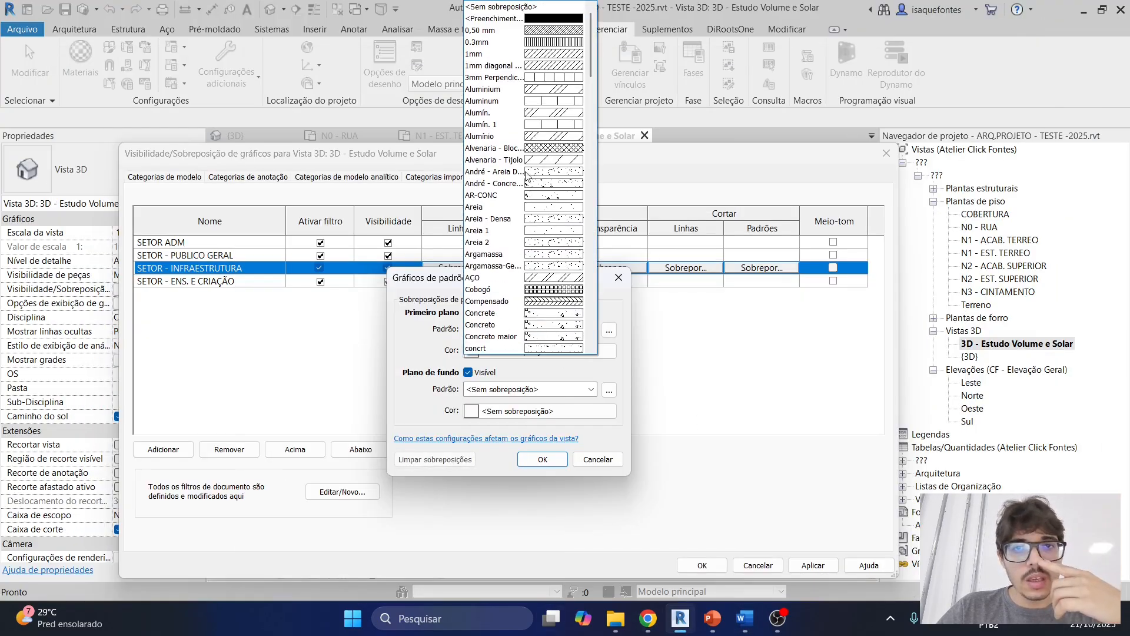
{"action": "left_click", "coordinate": [504, 20]}
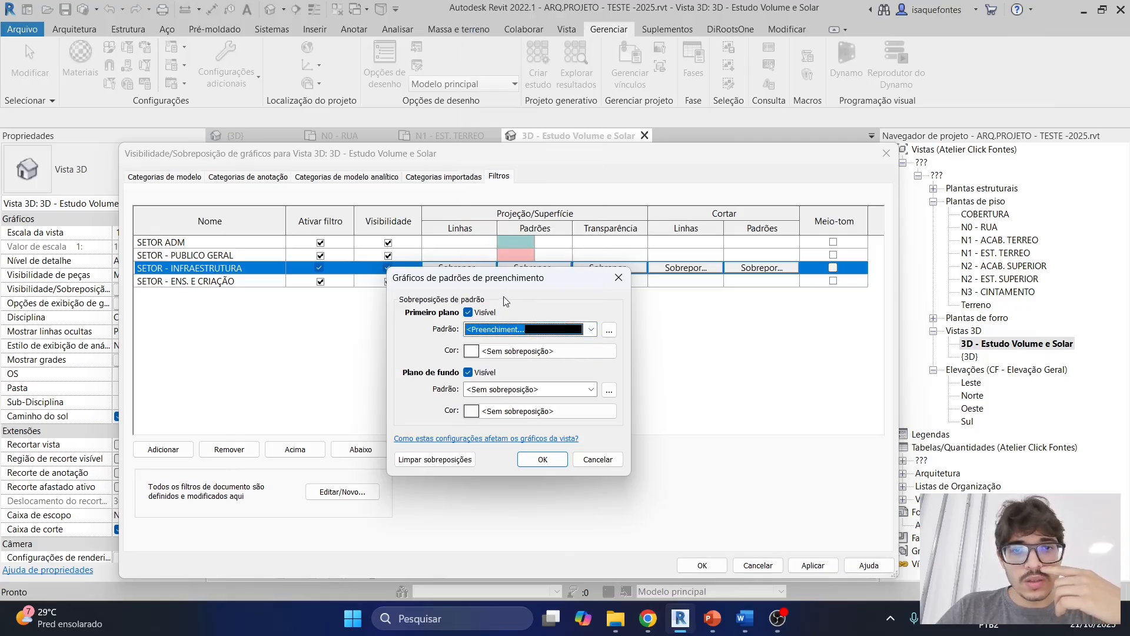
{"action": "left_click", "coordinate": [475, 351]}
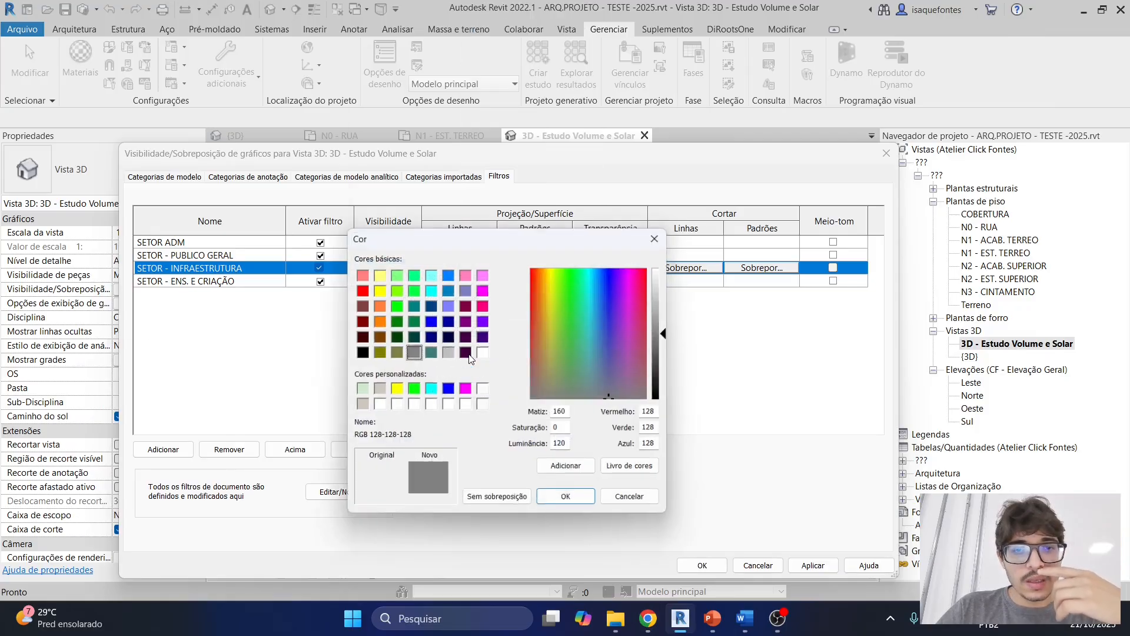
{"action": "left_click", "coordinate": [377, 336]}
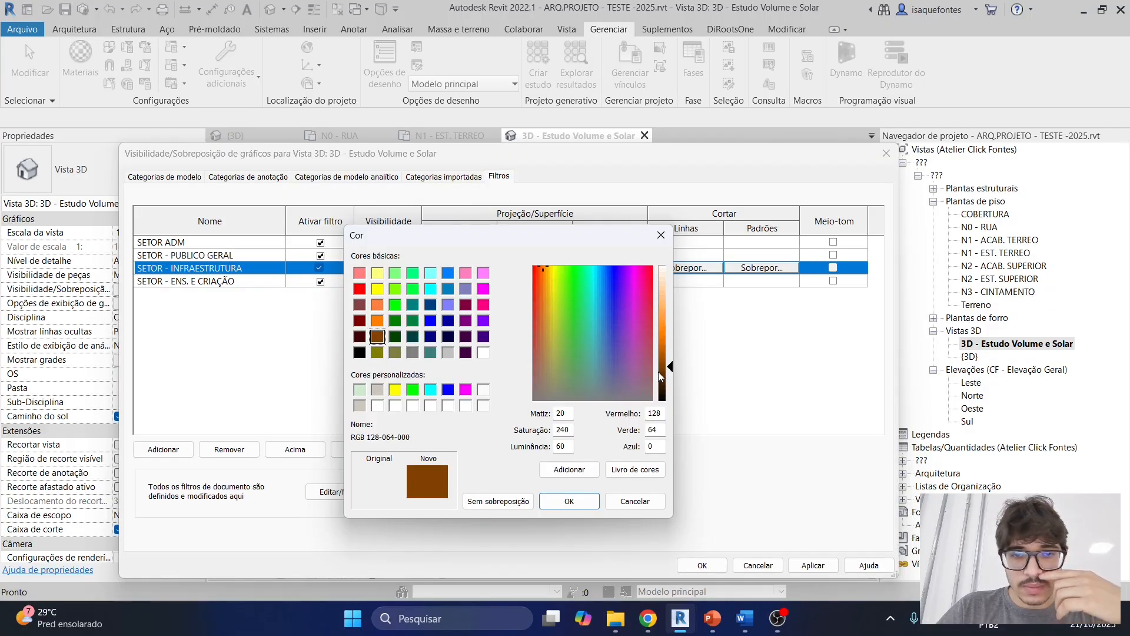
{"action": "left_click_drag", "start_coordinate": [669, 369], "coordinate": [669, 298]}
{"action": "left_click", "coordinate": [569, 501]}
{"action": "left_click", "coordinate": [536, 461]}
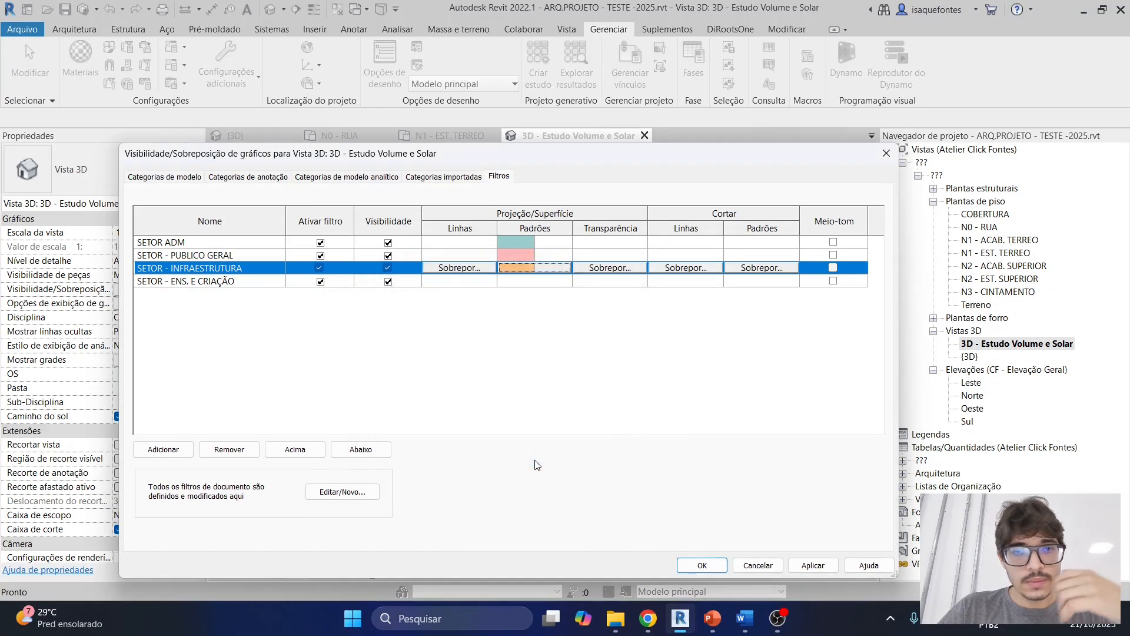
Override the SETOR - ENS. E CRIAÇÃO filter's projection surface pattern with a solid foreground fill in lilac RGB 219-183-255, and apply the view's filter overrides
{"action": "left_click", "coordinate": [525, 282]}
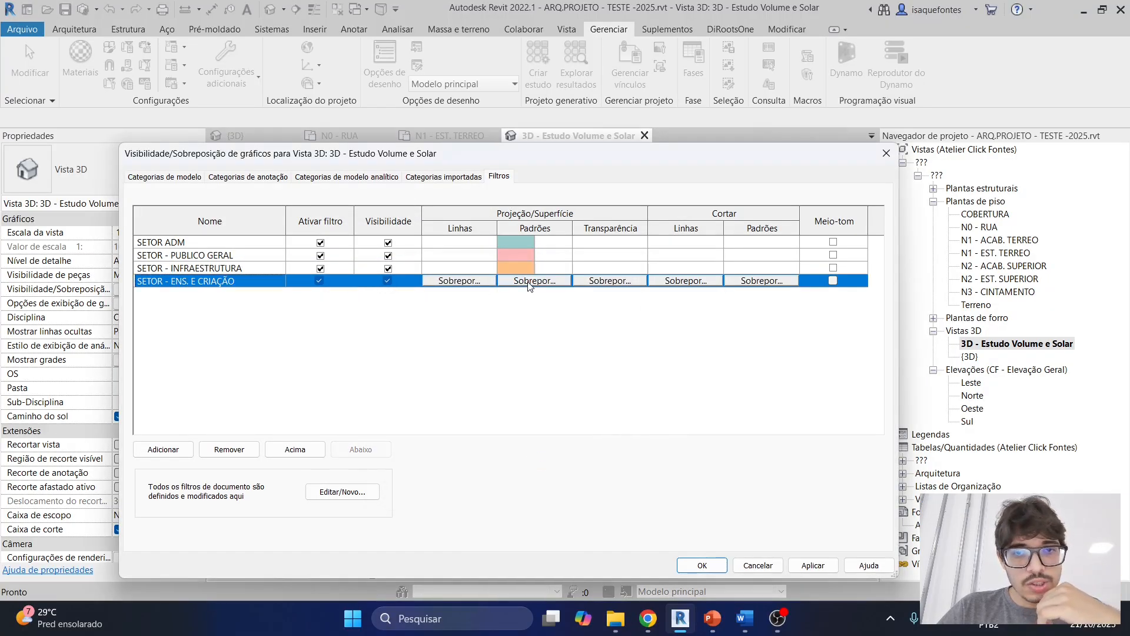
{"action": "left_click", "coordinate": [525, 282]}
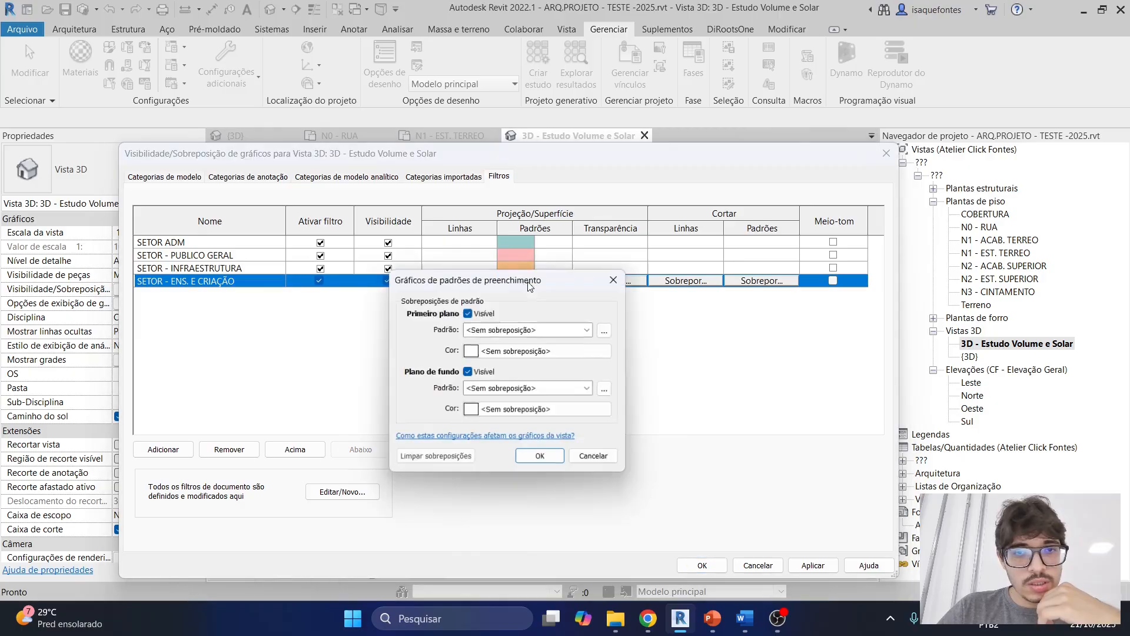
{"action": "left_click", "coordinate": [589, 330]}
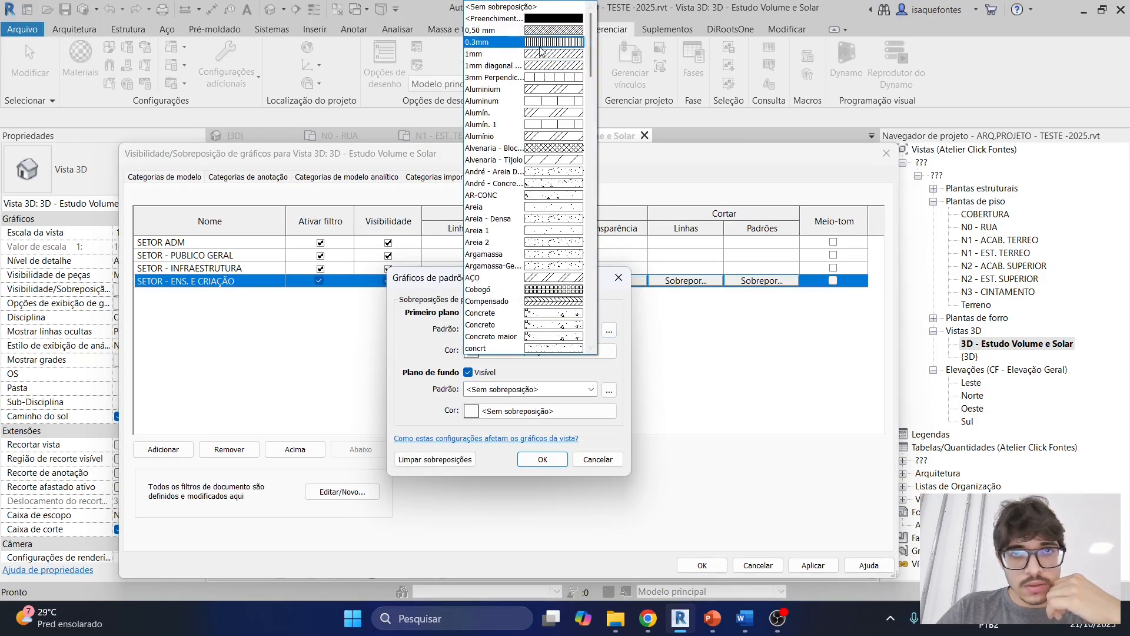
{"action": "left_click", "coordinate": [540, 20]}
{"action": "left_click", "coordinate": [471, 352]}
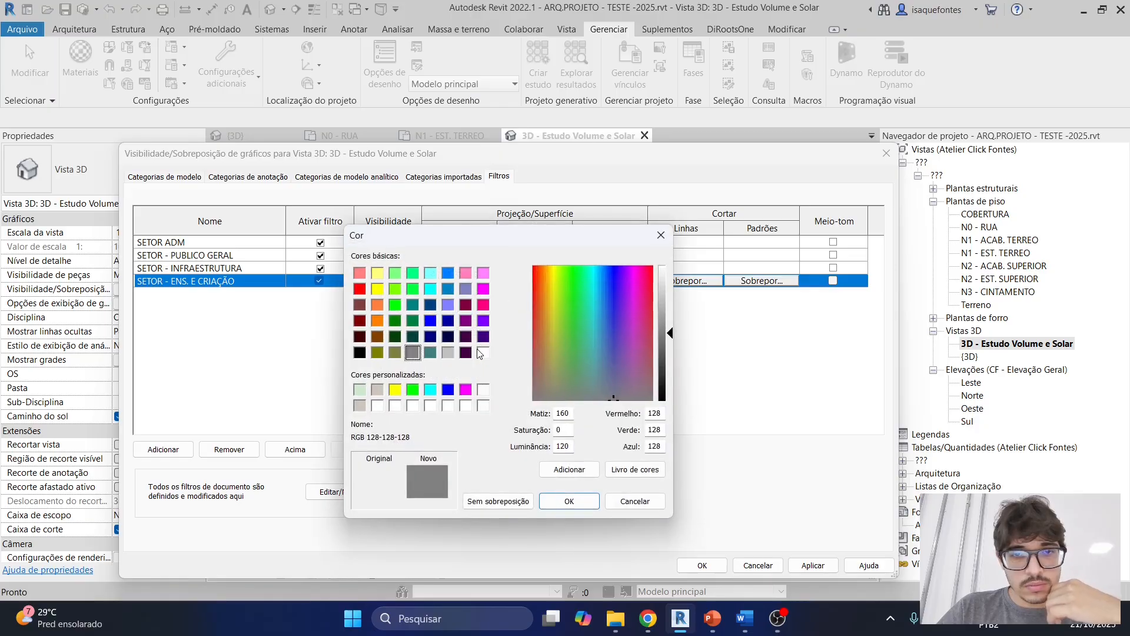
{"action": "left_click", "coordinate": [466, 273]}
{"action": "left_click", "coordinate": [483, 275]}
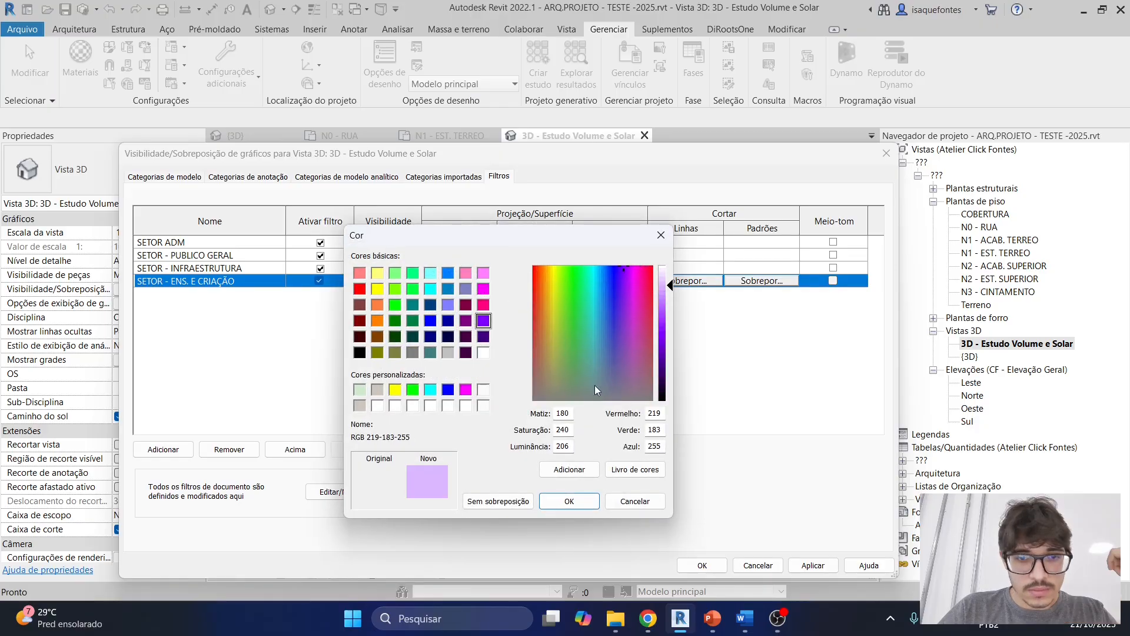
{"action": "left_click", "coordinate": [585, 501]}
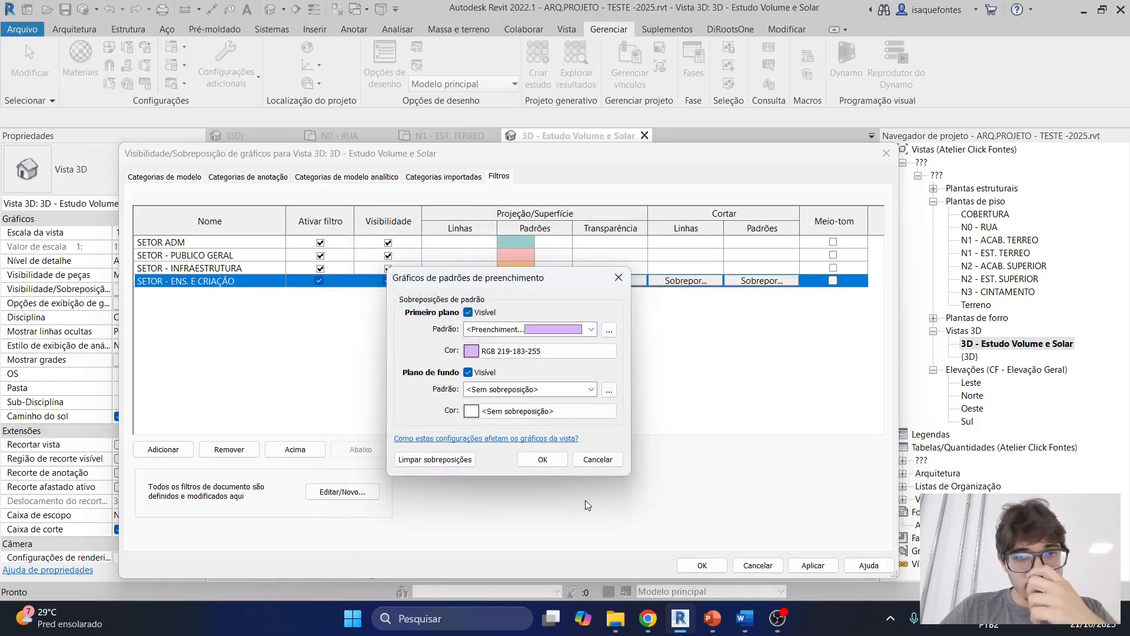
{"action": "left_click", "coordinate": [533, 460]}
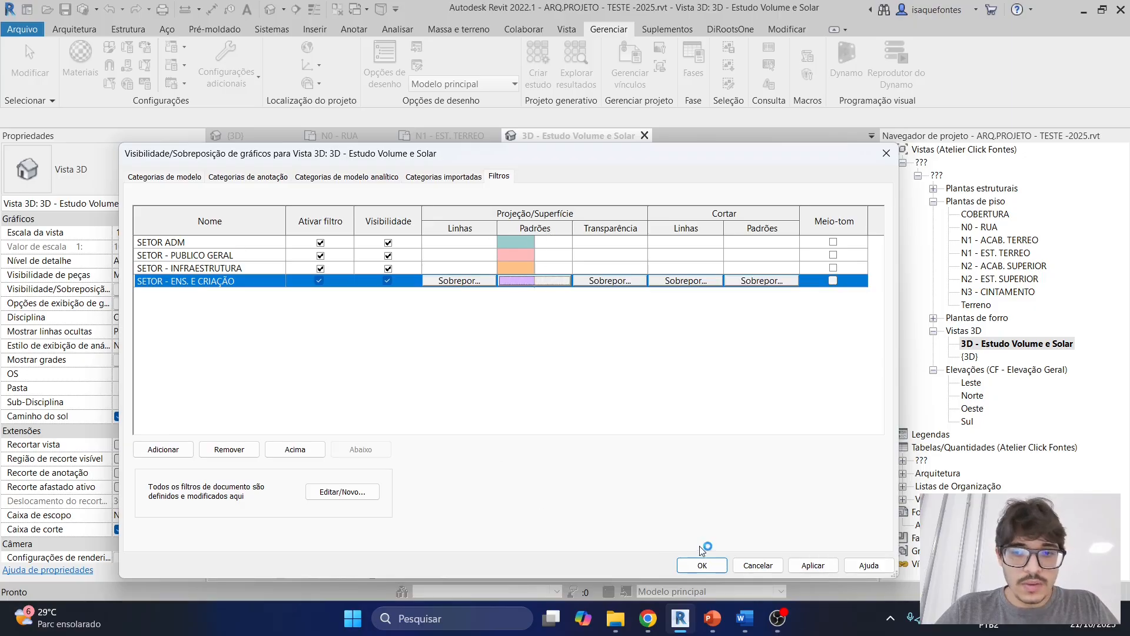
{"action": "left_click", "coordinate": [812, 565]}
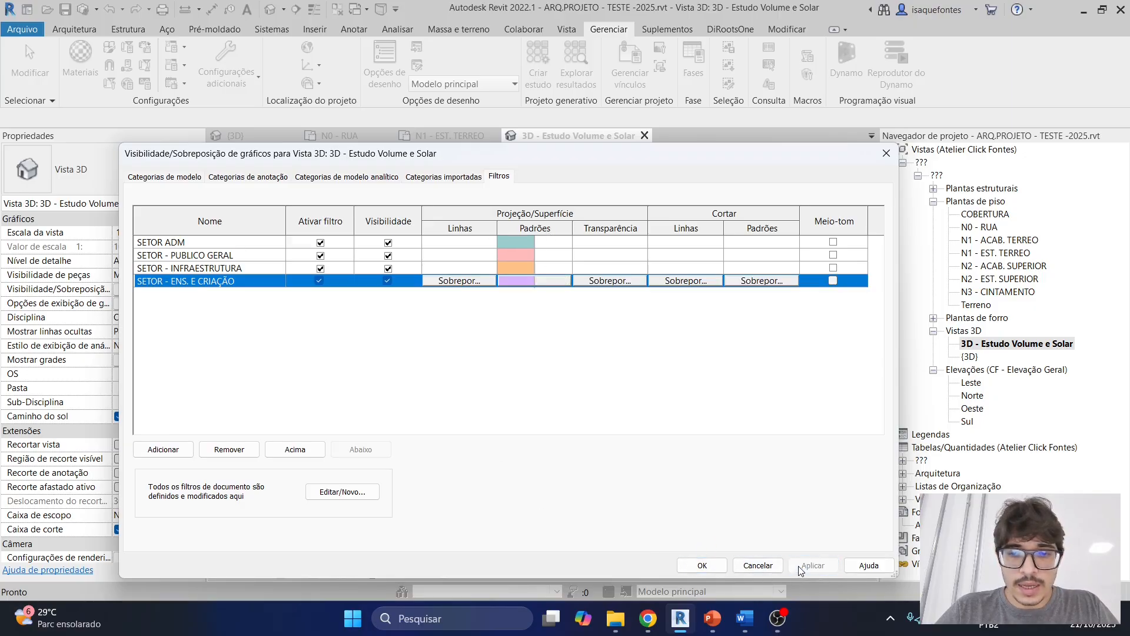
{"action": "left_click", "coordinate": [702, 565]}
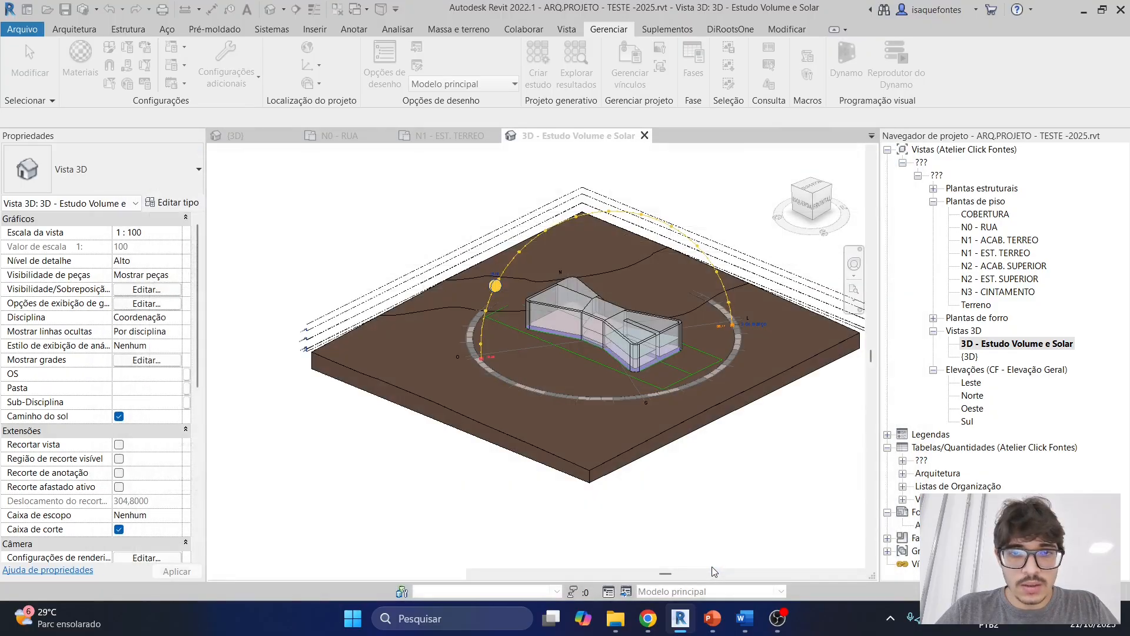
Examine the coloured mass floors and the enclosing VOLUME DA CONSTRUCAO mass in the 3D view
{"action": "scroll", "coordinate": [606, 316], "scroll_direction": "up", "scroll_amount": 3}
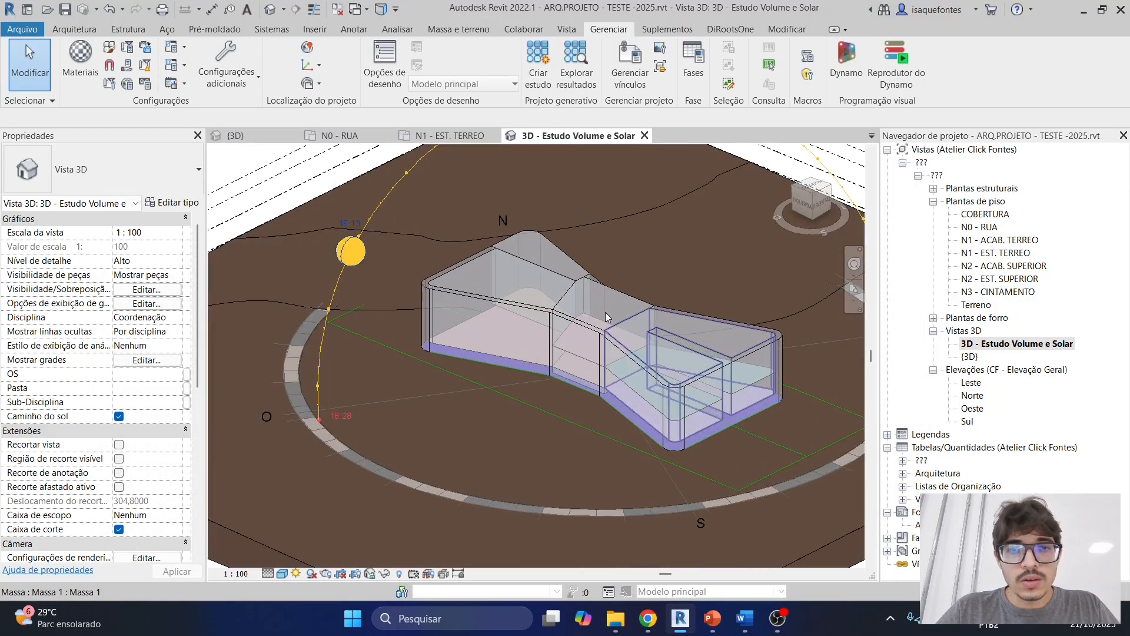
{"action": "scroll", "coordinate": [782, 371], "scroll_direction": "up", "scroll_amount": 2}
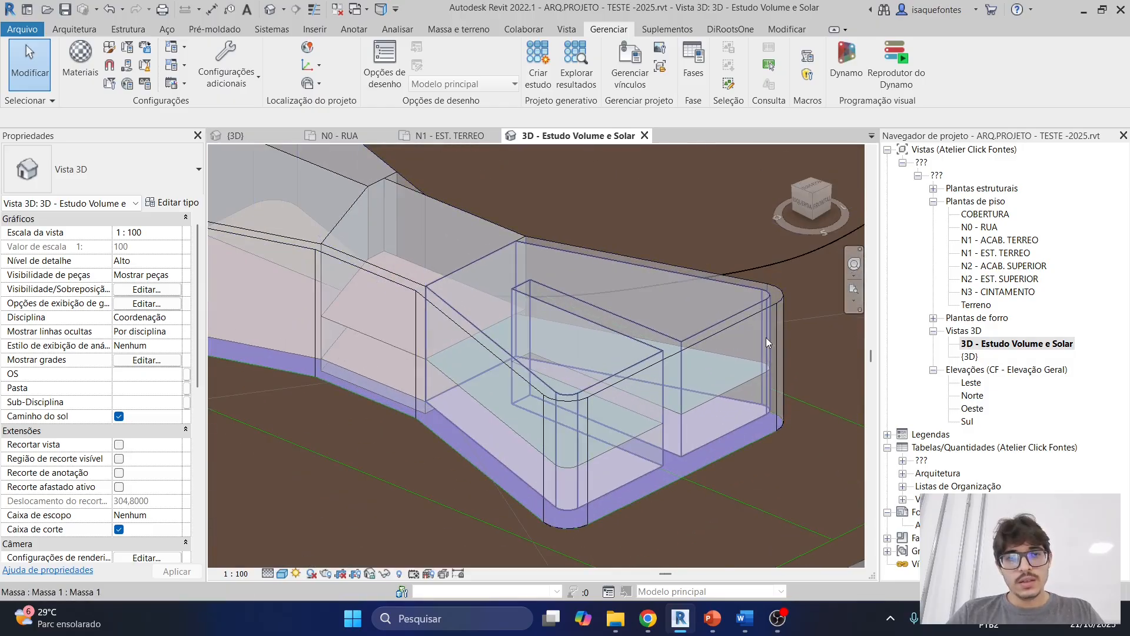
{"action": "scroll", "coordinate": [779, 298], "scroll_direction": "down", "scroll_amount": 2}
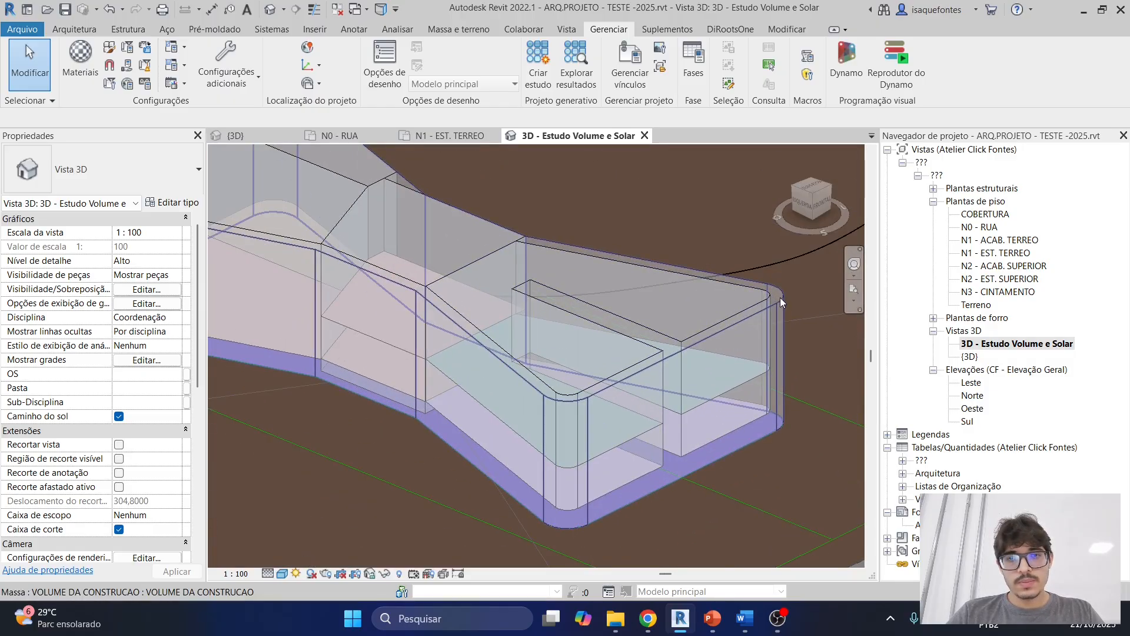
{"action": "left_click", "coordinate": [779, 298]}
{"action": "scroll", "coordinate": [784, 294], "scroll_direction": "down", "scroll_amount": 2}
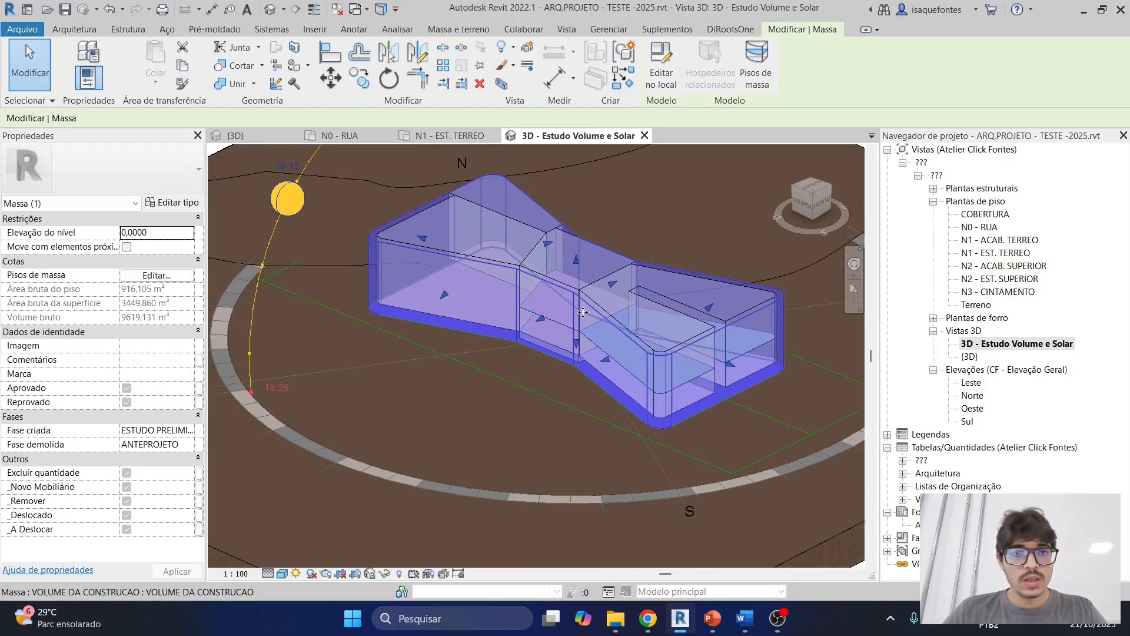
{"action": "scroll", "coordinate": [580, 310], "scroll_direction": "up", "scroll_amount": 3}
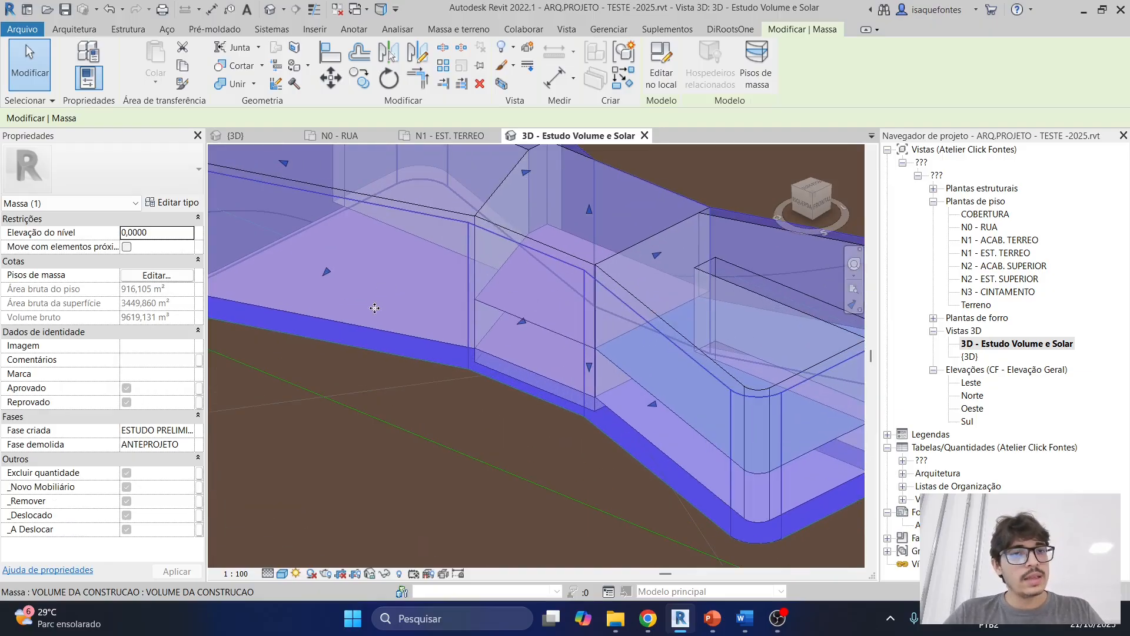
{"action": "scroll", "coordinate": [480, 414], "scroll_direction": "down", "scroll_amount": 4}
{"action": "left_click", "coordinate": [482, 418]}
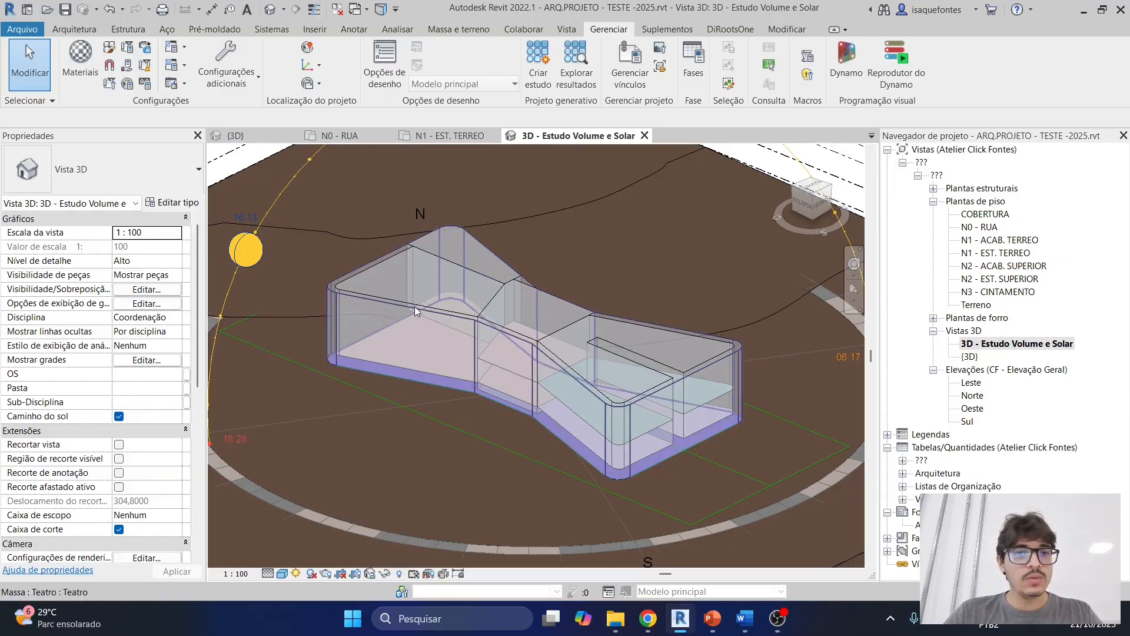
Override the VOLUME DA CONSTRUCAO mass in this view by element with halftone and a surface transparency of 20
{"action": "left_click", "coordinate": [353, 302]}
{"action": "right_click", "coordinate": [353, 301]}
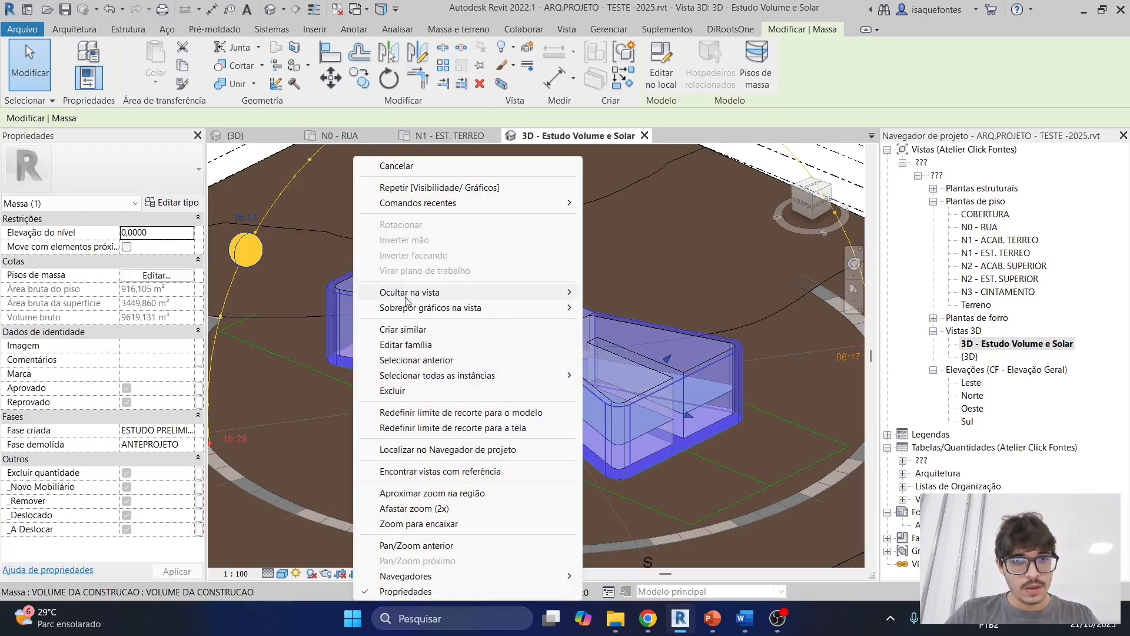
{"action": "mouse_move", "coordinate": [448, 375]}
{"action": "left_click", "coordinate": [615, 369]}
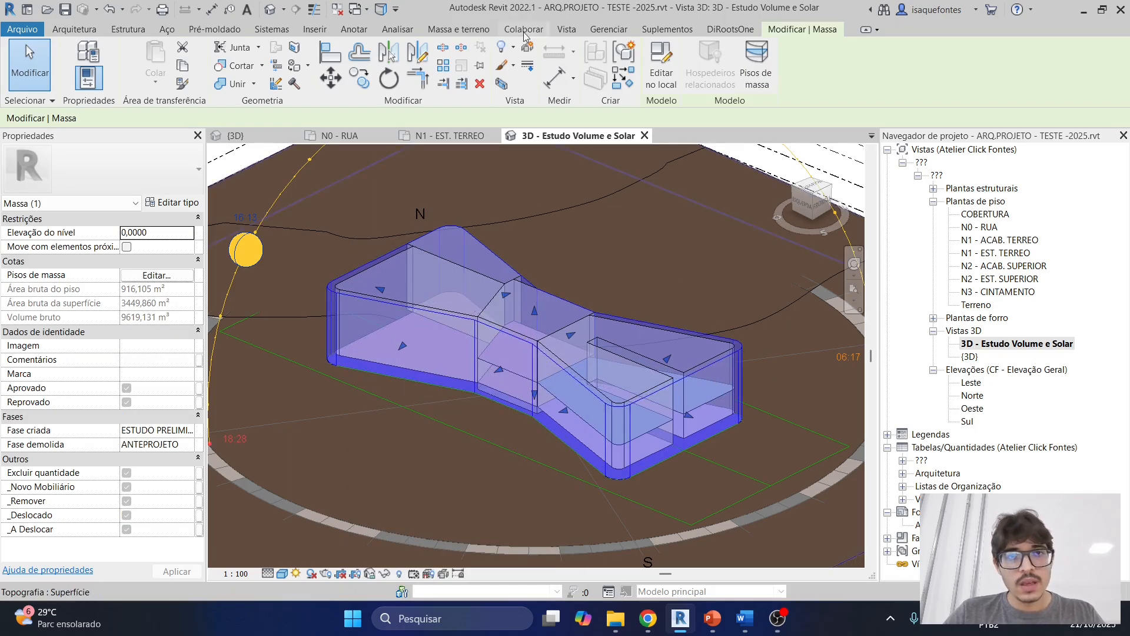
{"action": "left_click", "coordinate": [514, 69]}
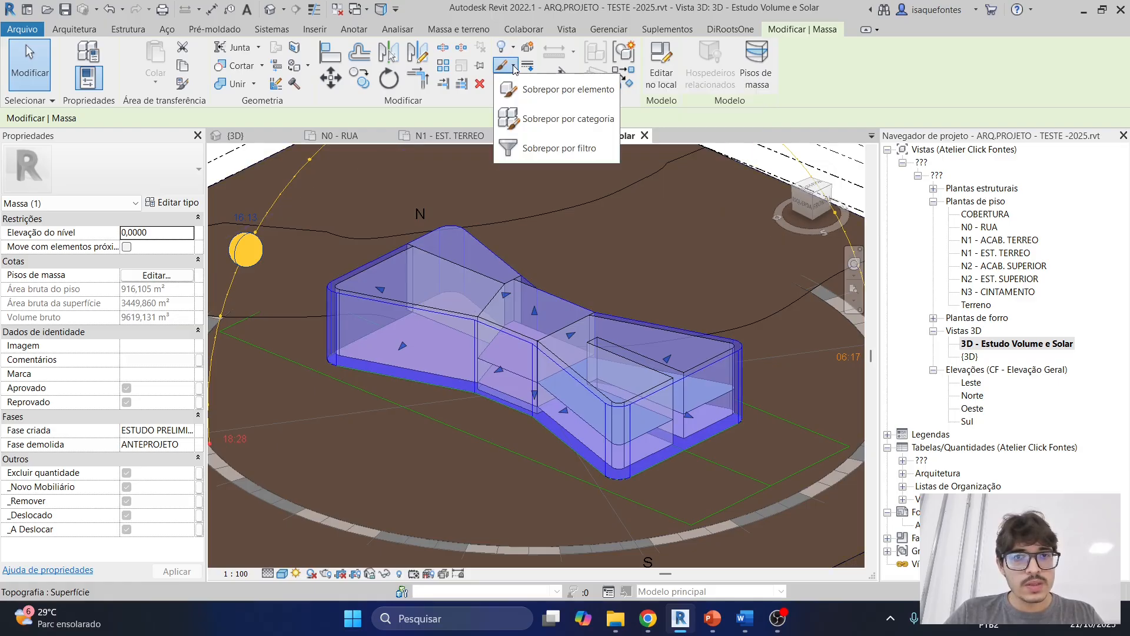
{"action": "left_click", "coordinate": [531, 93]}
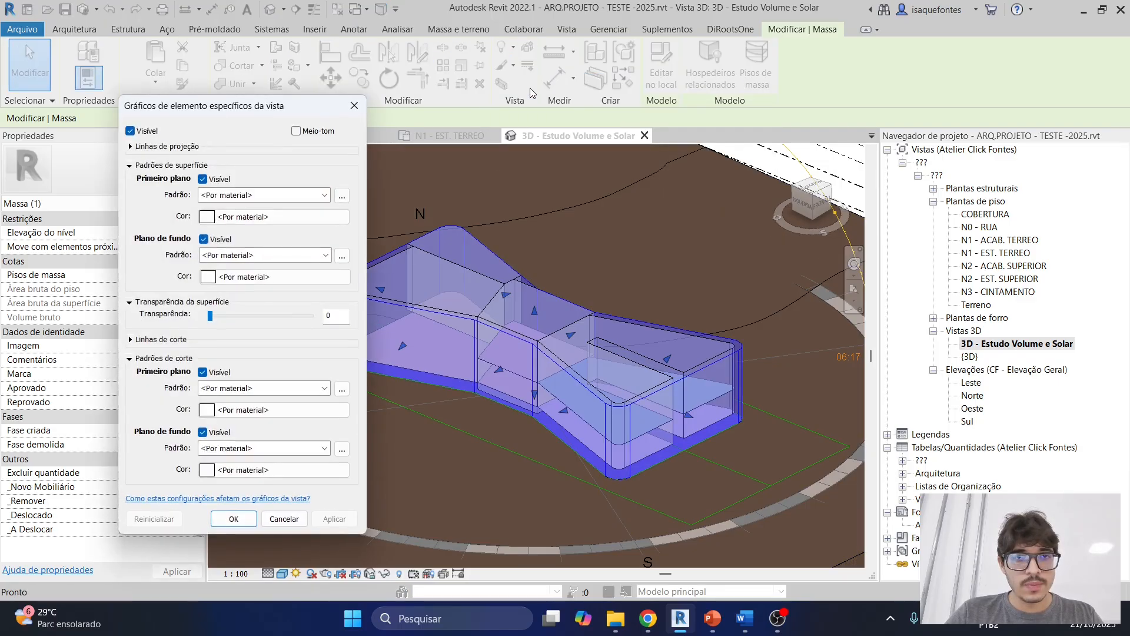
{"action": "left_click", "coordinate": [296, 131]}
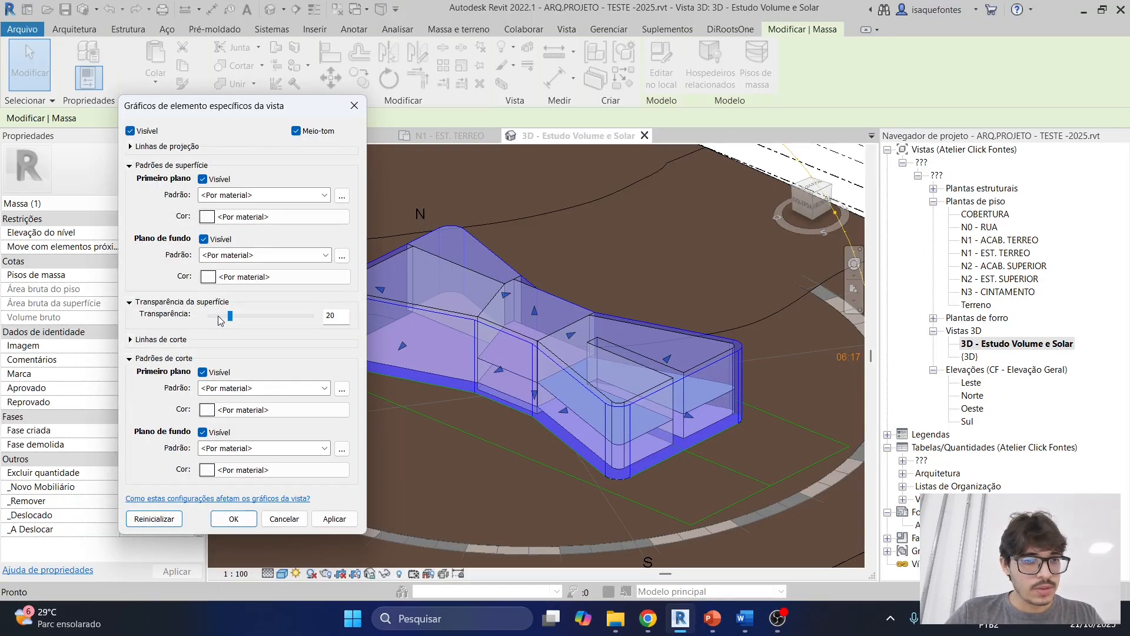
{"action": "left_click", "coordinate": [233, 518]}
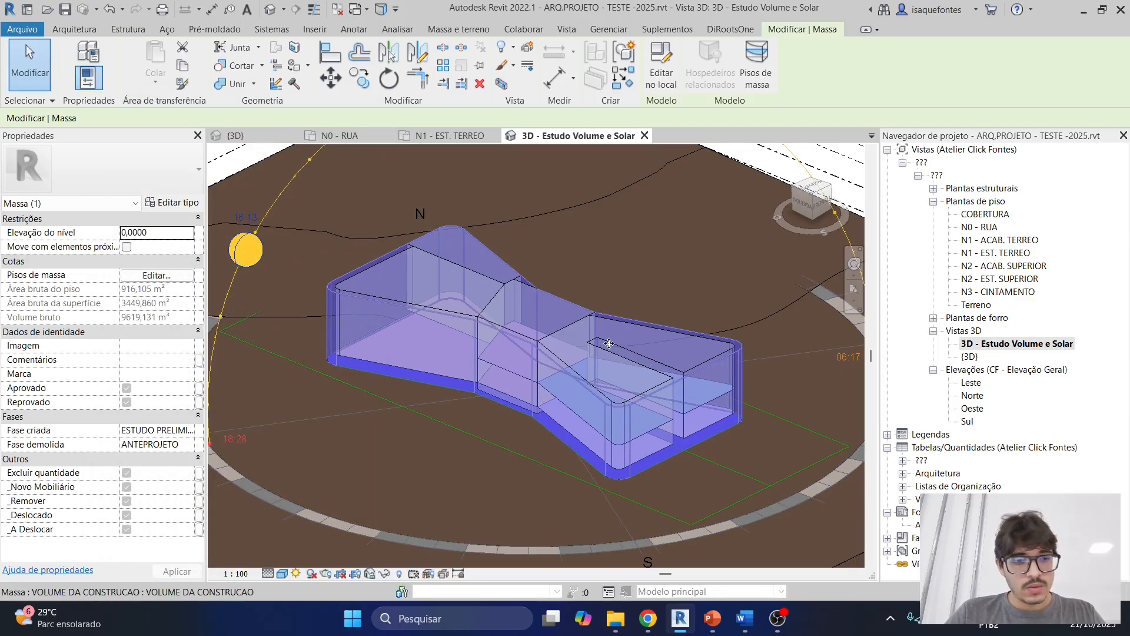
{"action": "key", "text": "Escape"}
Override the Teatro, Massa 1, Publico Geral and Infraestrutura masses together in this view by element with halftone
{"action": "scroll", "coordinate": [628, 323], "scroll_direction": "down", "scroll_amount": 5}
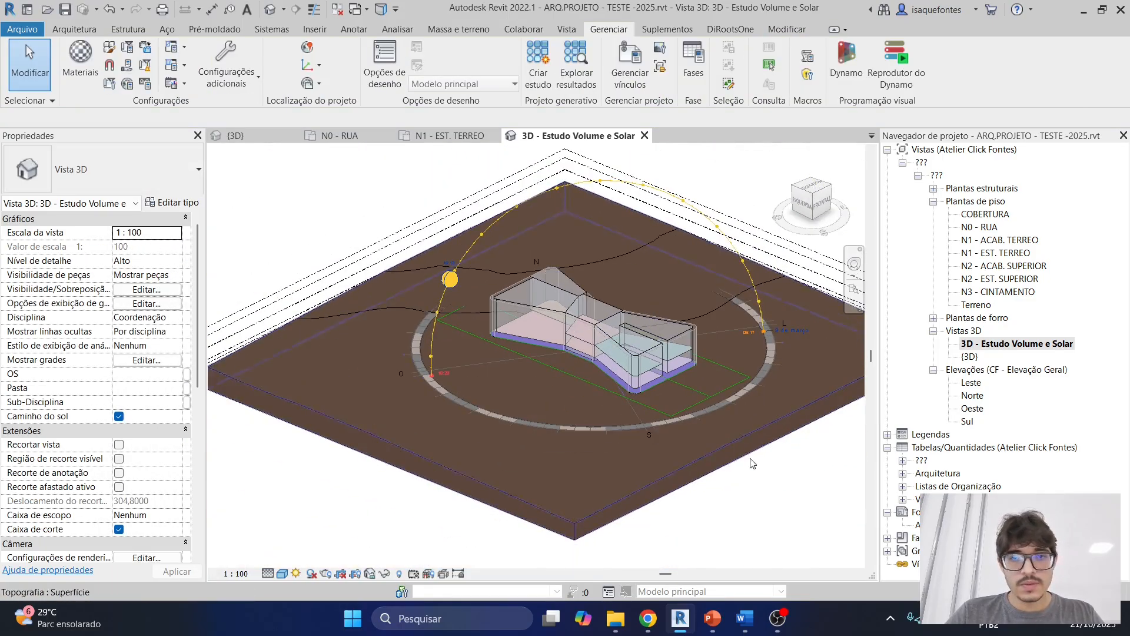
{"action": "scroll", "coordinate": [659, 386], "scroll_direction": "up", "scroll_amount": 4}
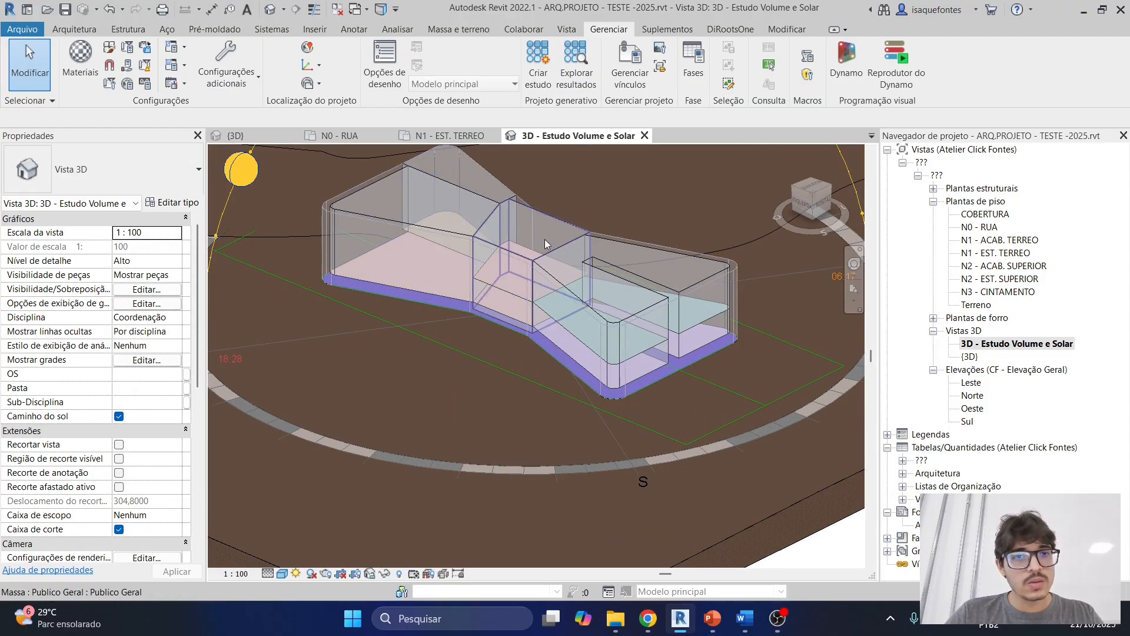
{"action": "left_click", "coordinate": [418, 210]}
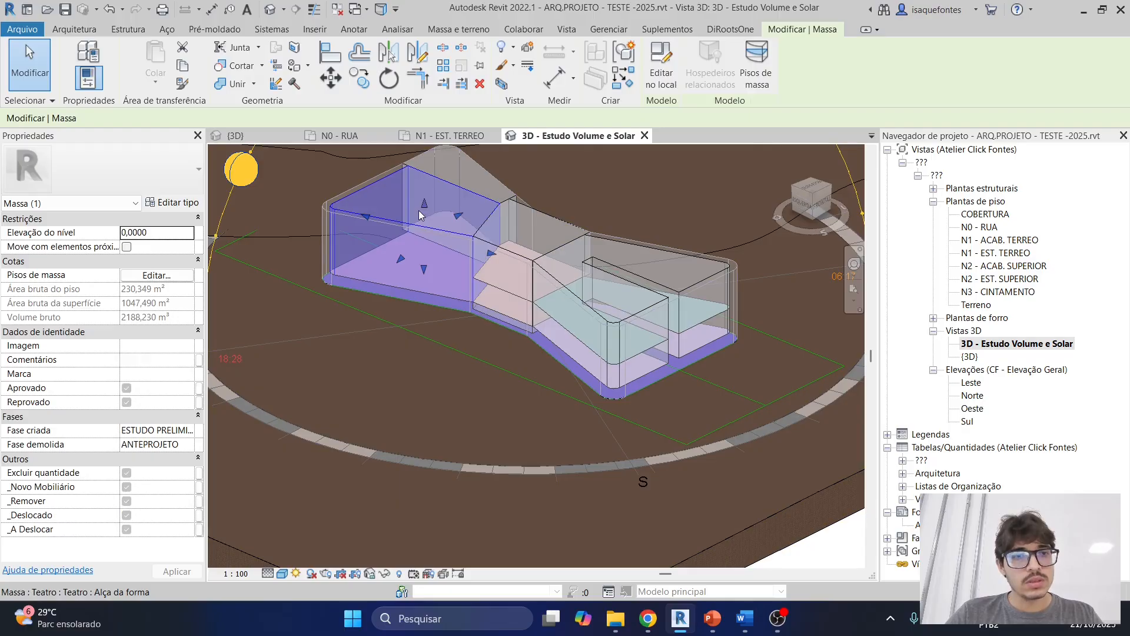
{"action": "left_click", "coordinate": [609, 251], "text": "ctrl"}
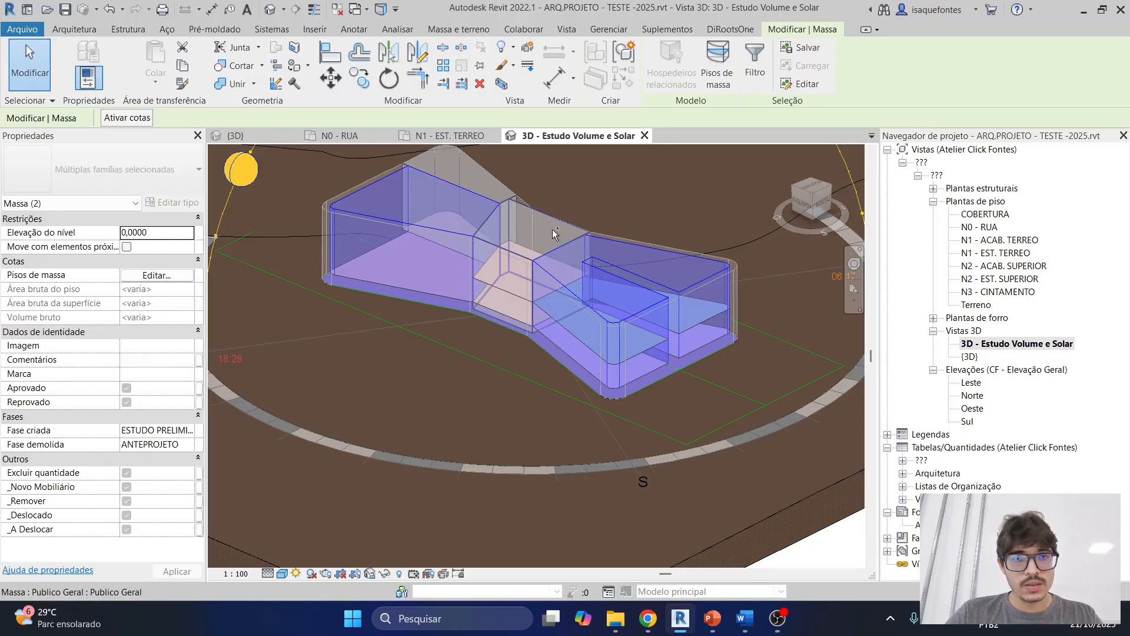
{"action": "left_click", "coordinate": [552, 232], "text": "ctrl"}
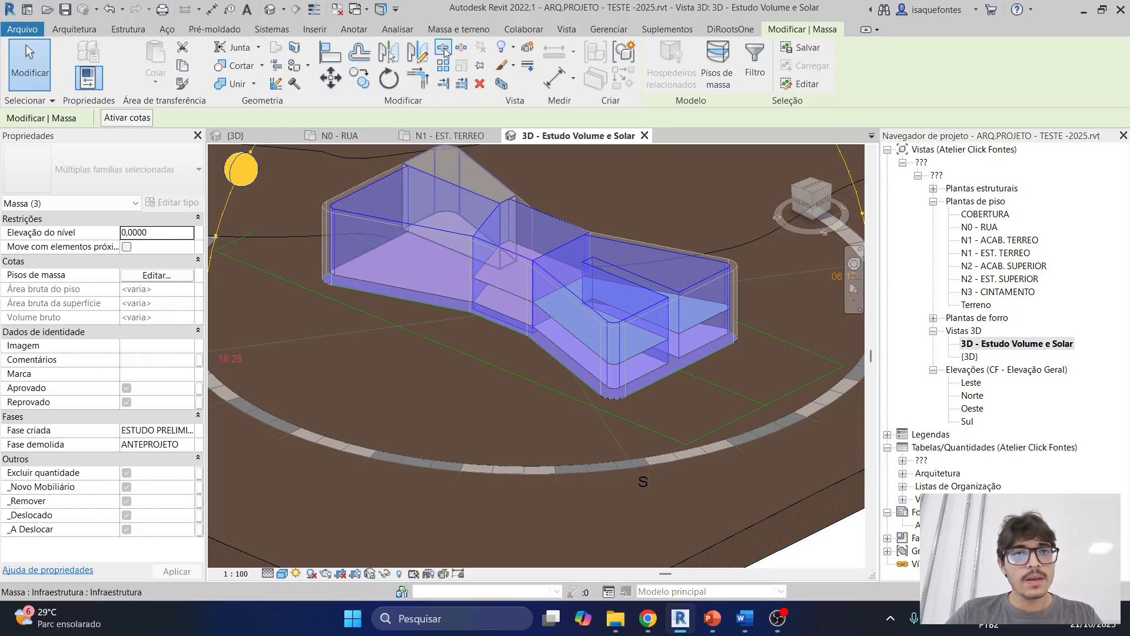
{"action": "left_click", "coordinate": [459, 163], "text": "ctrl"}
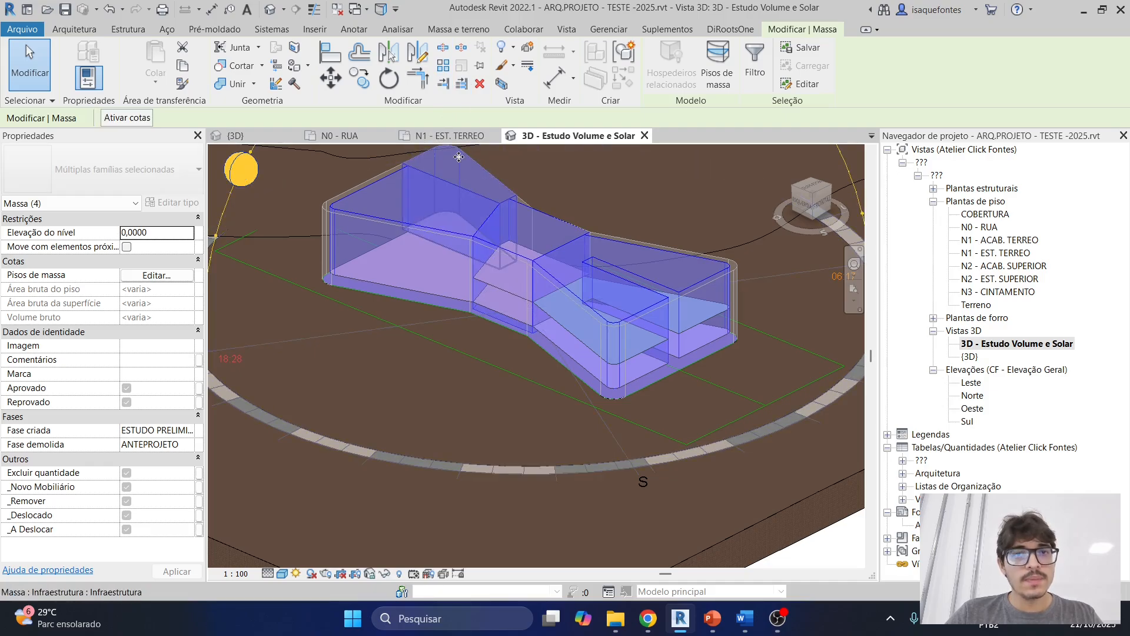
{"action": "left_click", "coordinate": [513, 65]}
{"action": "left_click", "coordinate": [520, 89]}
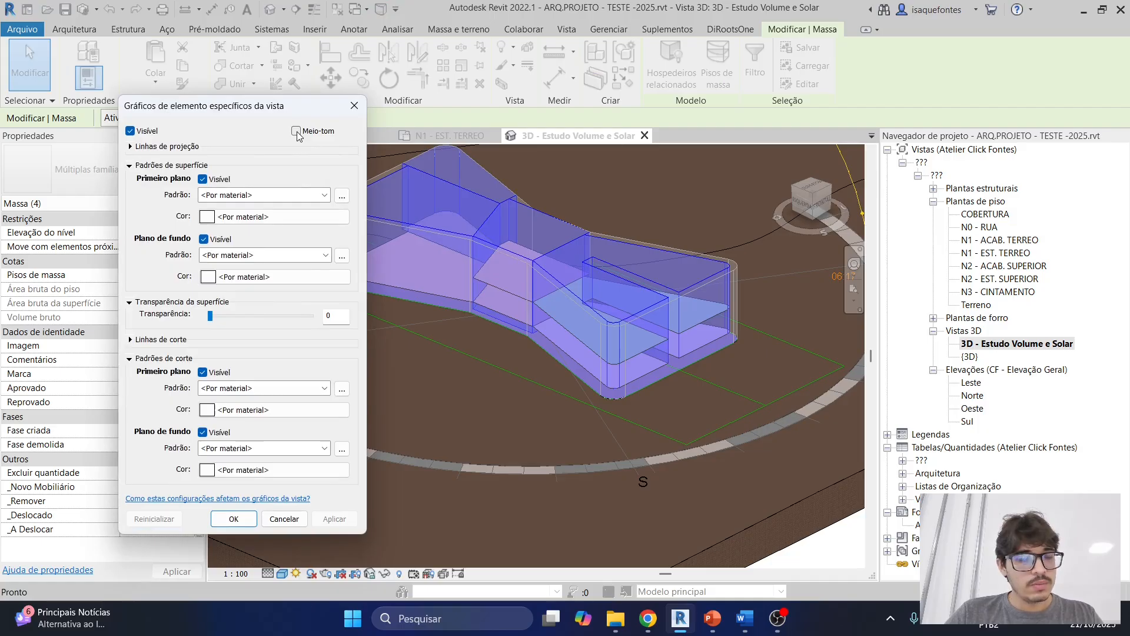
{"action": "left_click", "coordinate": [296, 131]}
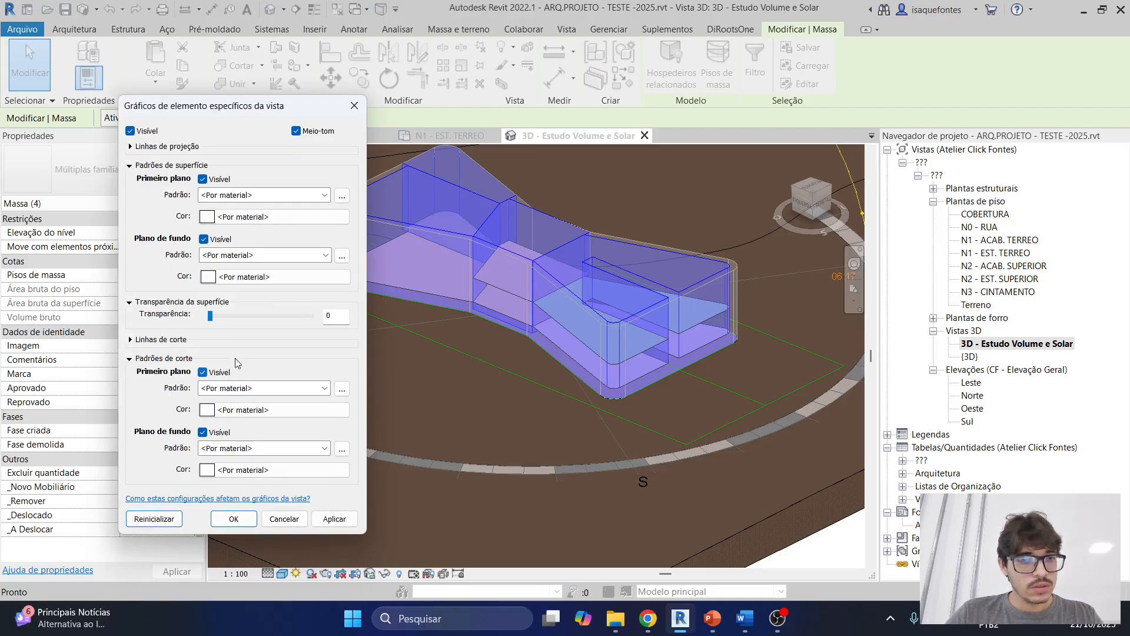
{"action": "left_click", "coordinate": [241, 517]}
{"action": "key", "text": "Escape"}
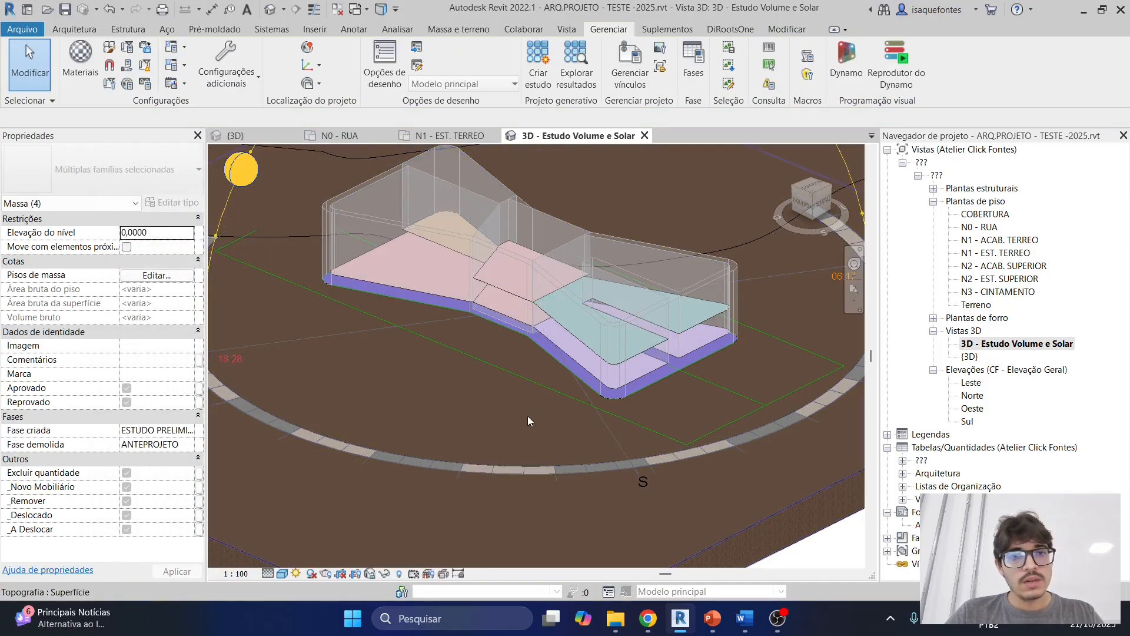
Examine the coloured sector mass floors through the halftone building masses in the 3D view
{"action": "middle_click_drag", "start_coordinate": [761, 372], "coordinate": [753, 424]}
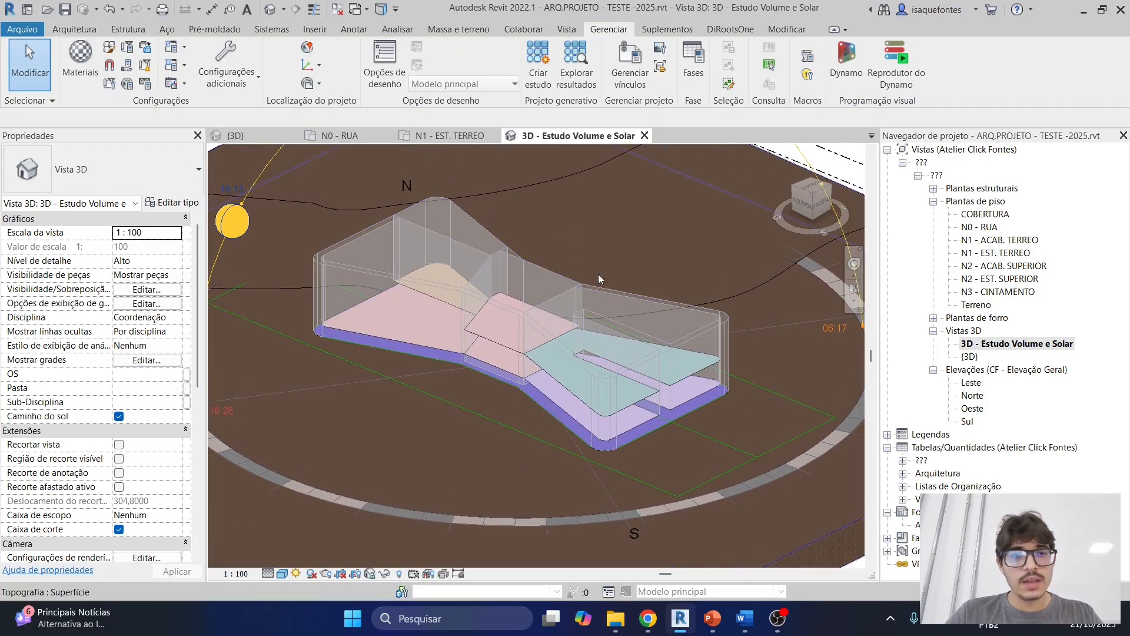
{"action": "scroll", "coordinate": [478, 312], "scroll_direction": "up", "scroll_amount": 5}
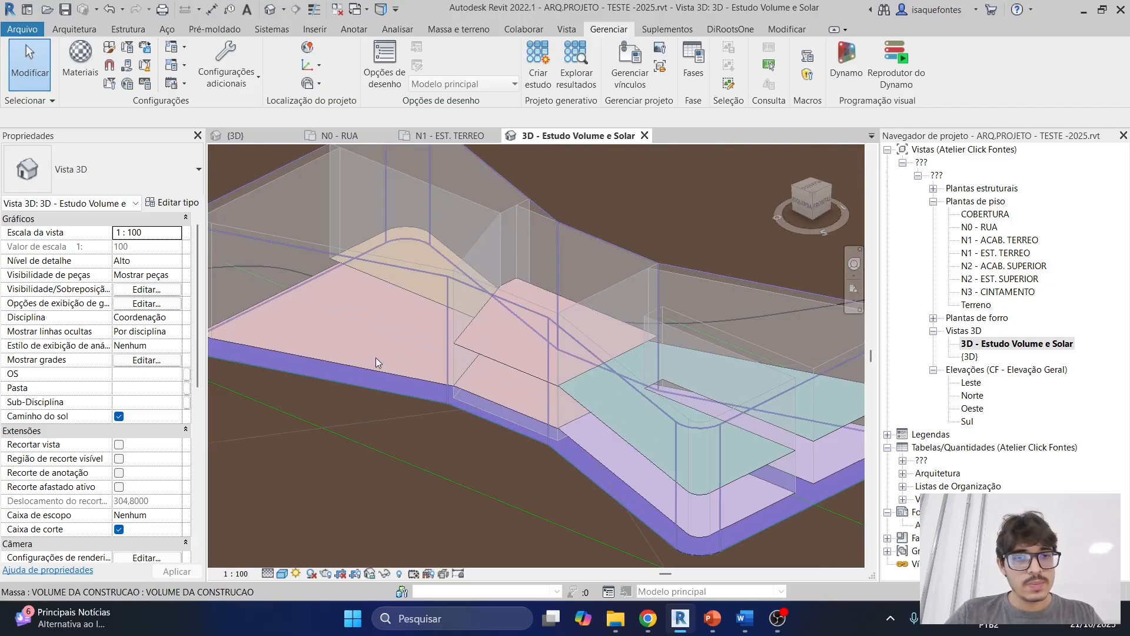
{"action": "scroll", "coordinate": [366, 364], "scroll_direction": "down", "scroll_amount": 6}
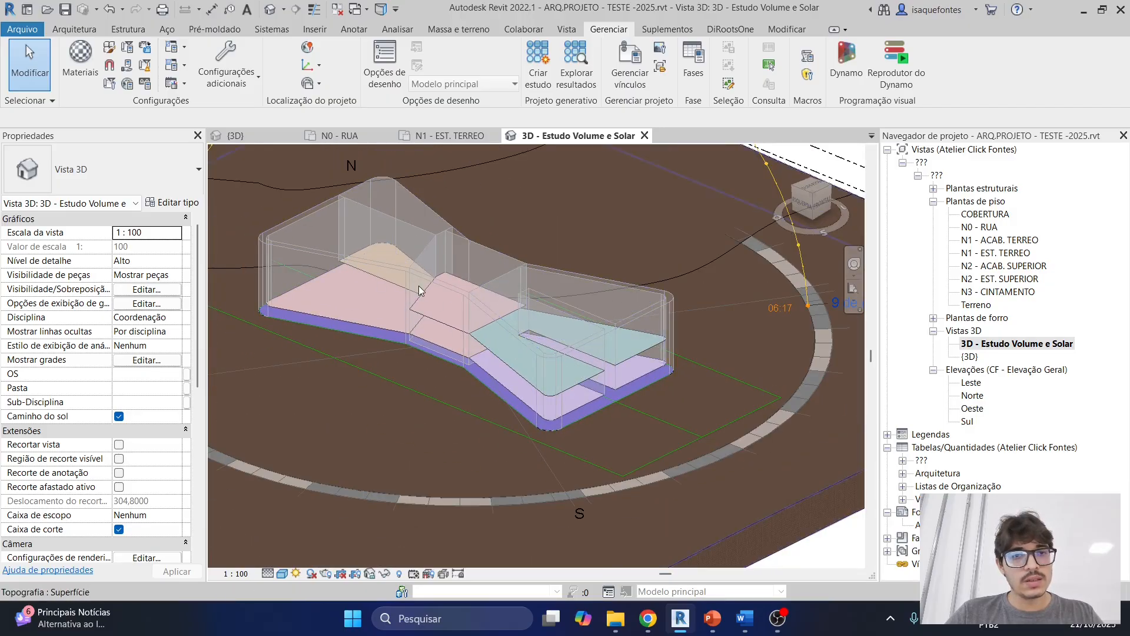
{"action": "scroll", "coordinate": [419, 289], "scroll_direction": "up", "scroll_amount": 5}
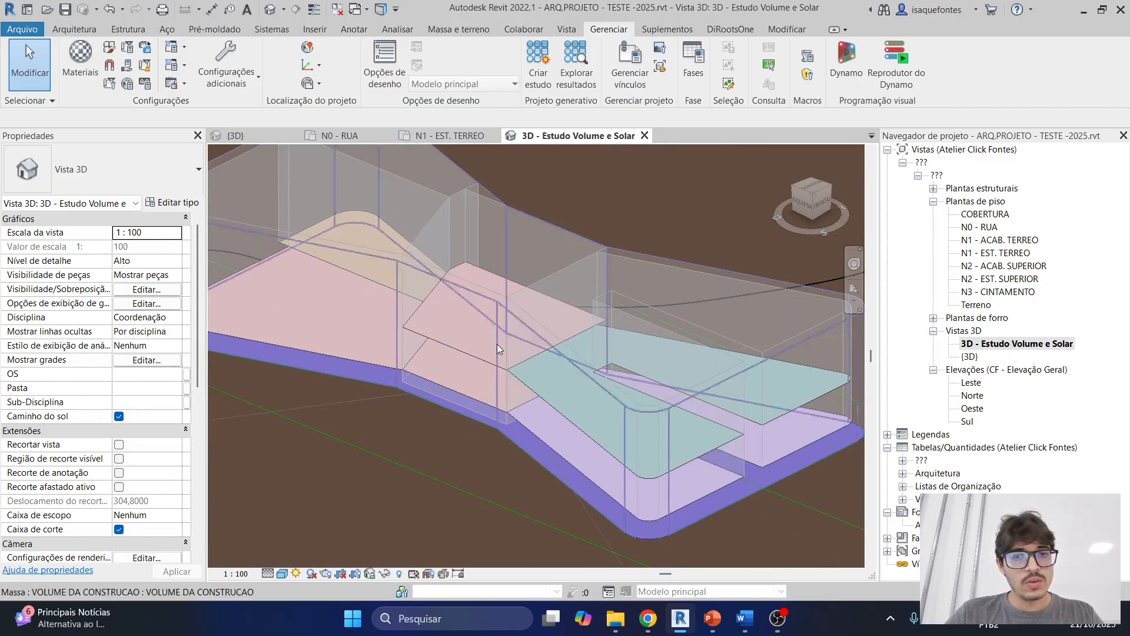
{"action": "scroll", "coordinate": [647, 482], "scroll_direction": "down", "scroll_amount": 3}
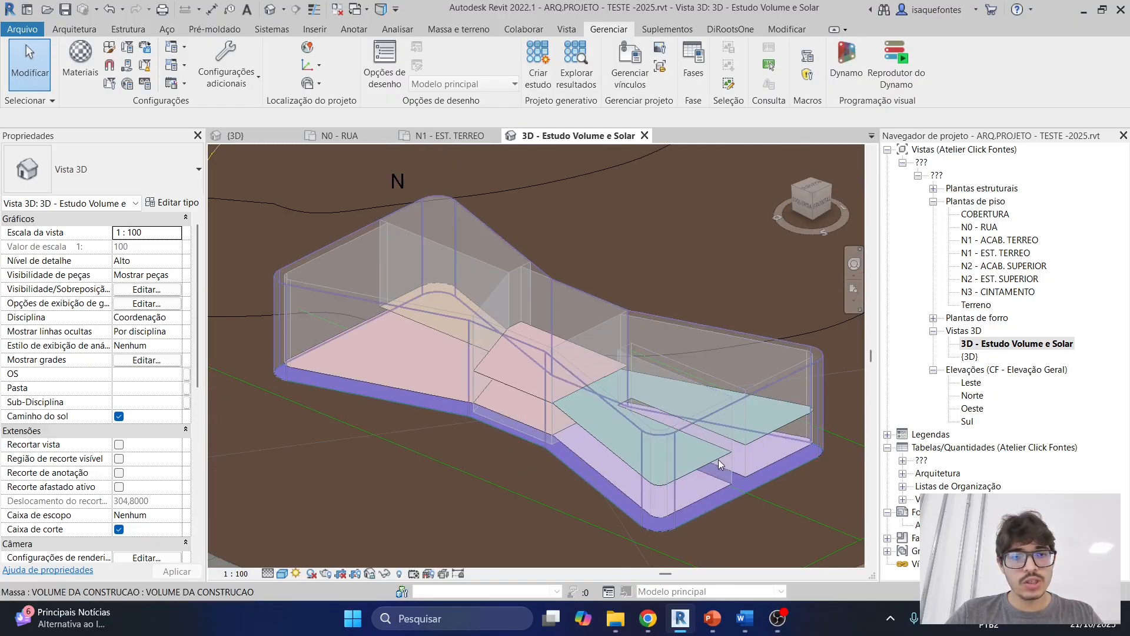
{"action": "scroll", "coordinate": [677, 447], "scroll_direction": "down", "scroll_amount": 4}
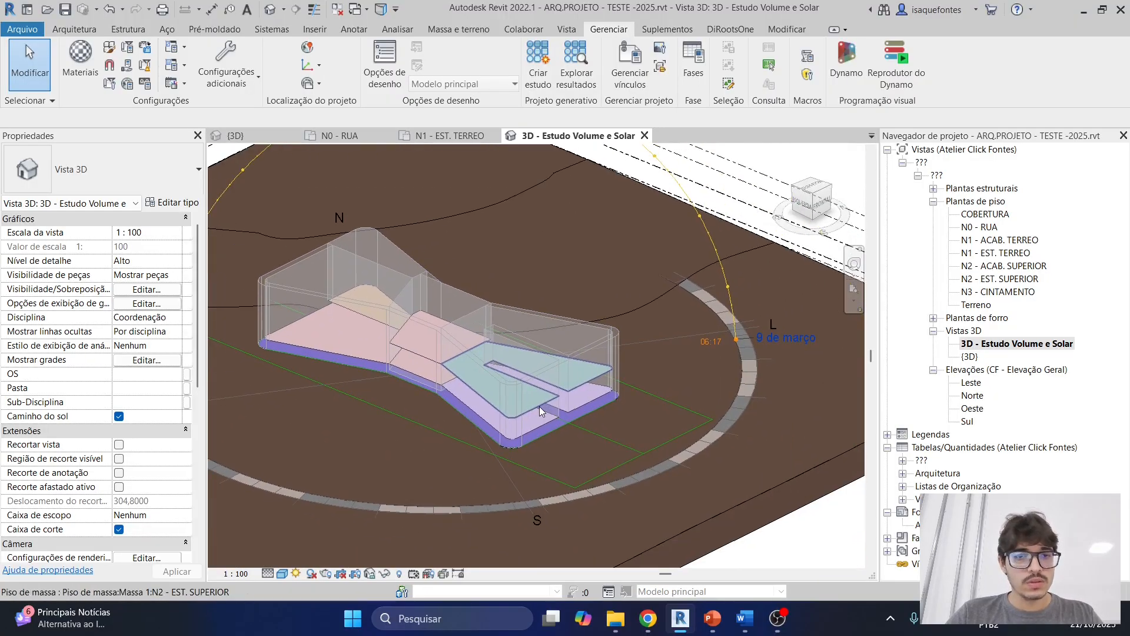
{"action": "scroll", "coordinate": [754, 468], "scroll_direction": "down", "scroll_amount": 2}
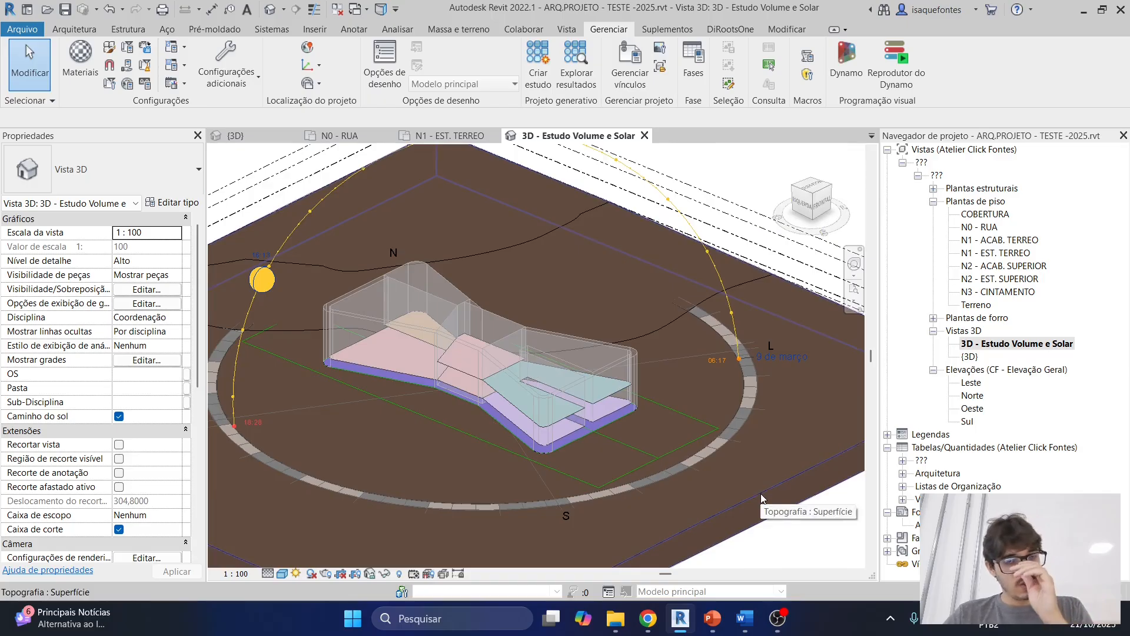
{"action": "left_click", "coordinate": [373, 295]}
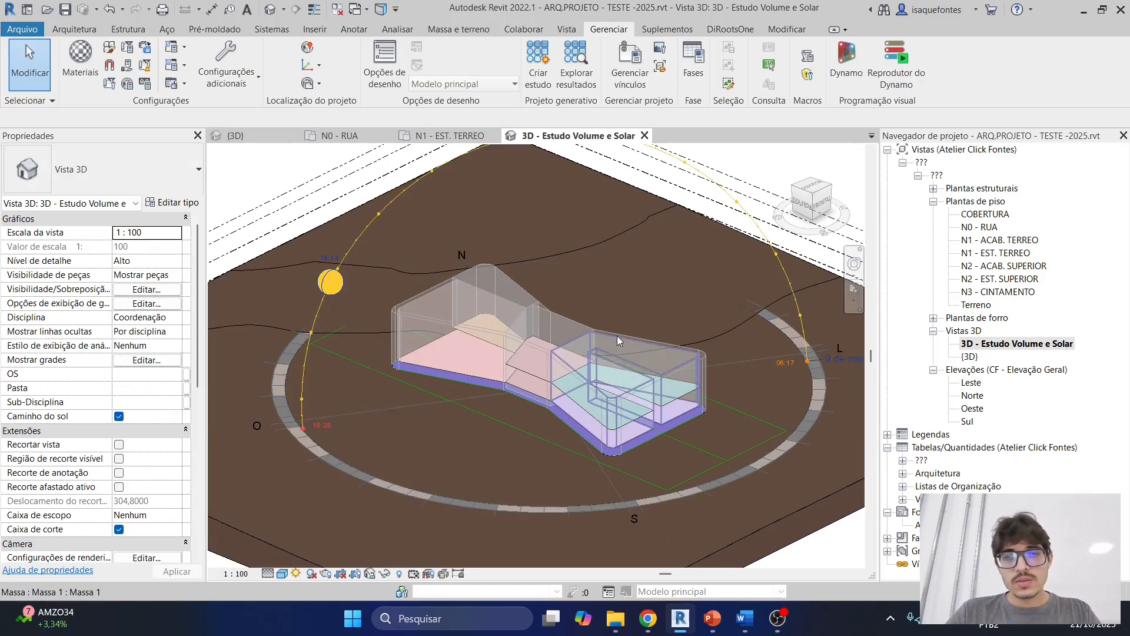
{"action": "scroll", "coordinate": [648, 333], "scroll_direction": "down", "scroll_amount": 2}
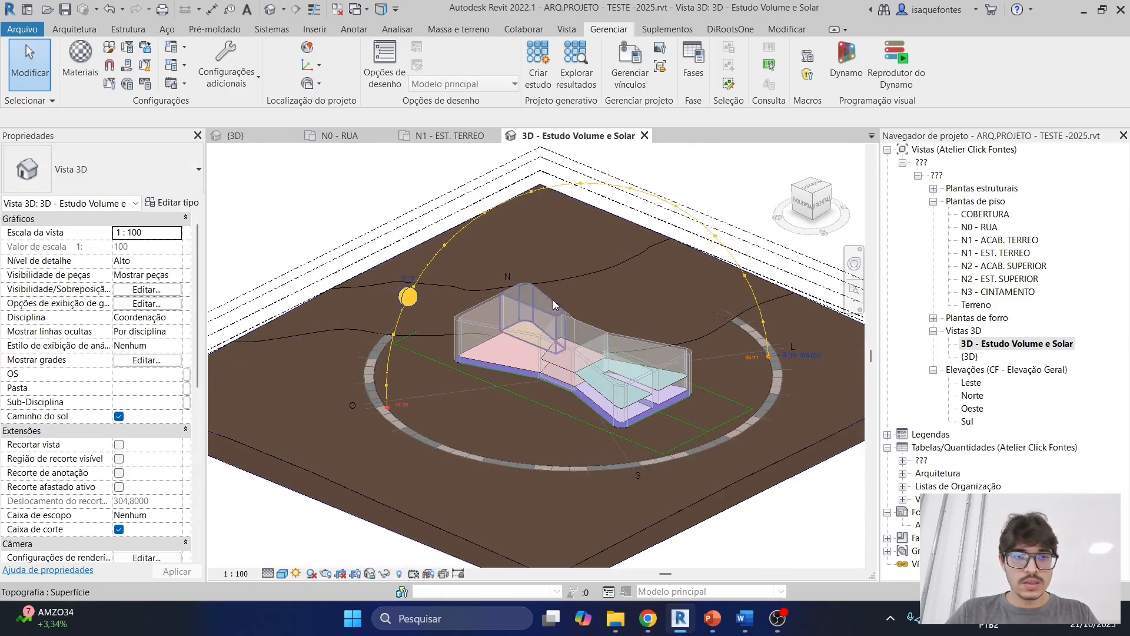
{"action": "scroll", "coordinate": [584, 382], "scroll_direction": "up", "scroll_amount": 3}
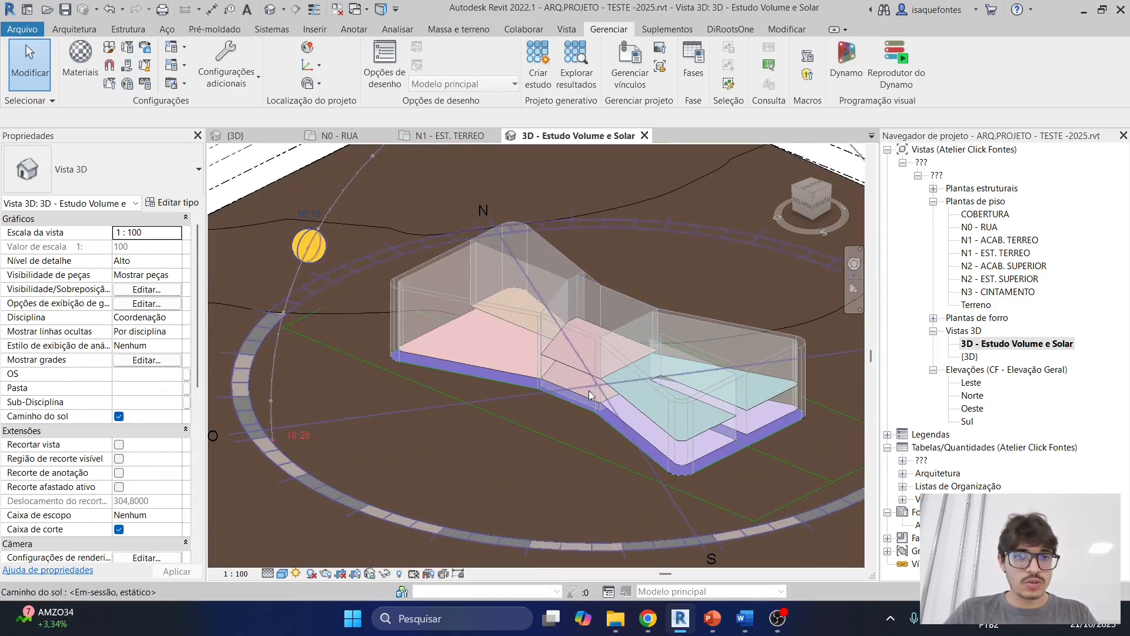
{"action": "scroll", "coordinate": [713, 458], "scroll_direction": "down", "scroll_amount": 1}
{"action": "middle_click_drag", "start_coordinate": [714, 459], "coordinate": [616, 459]}
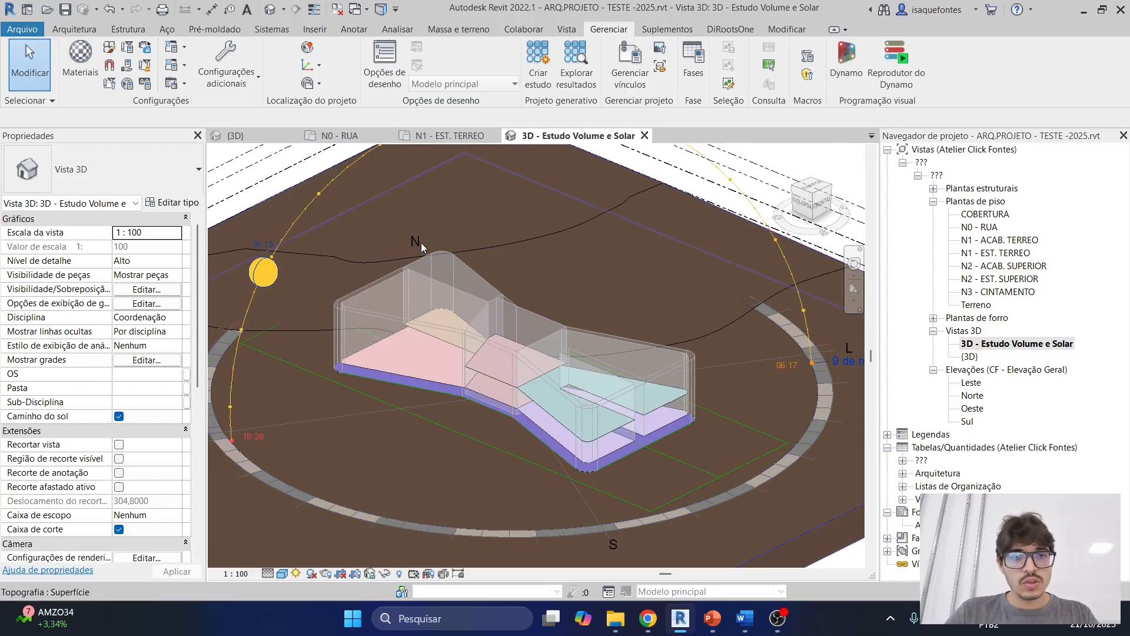
{"action": "scroll", "coordinate": [735, 467], "scroll_direction": "down", "scroll_amount": 2}
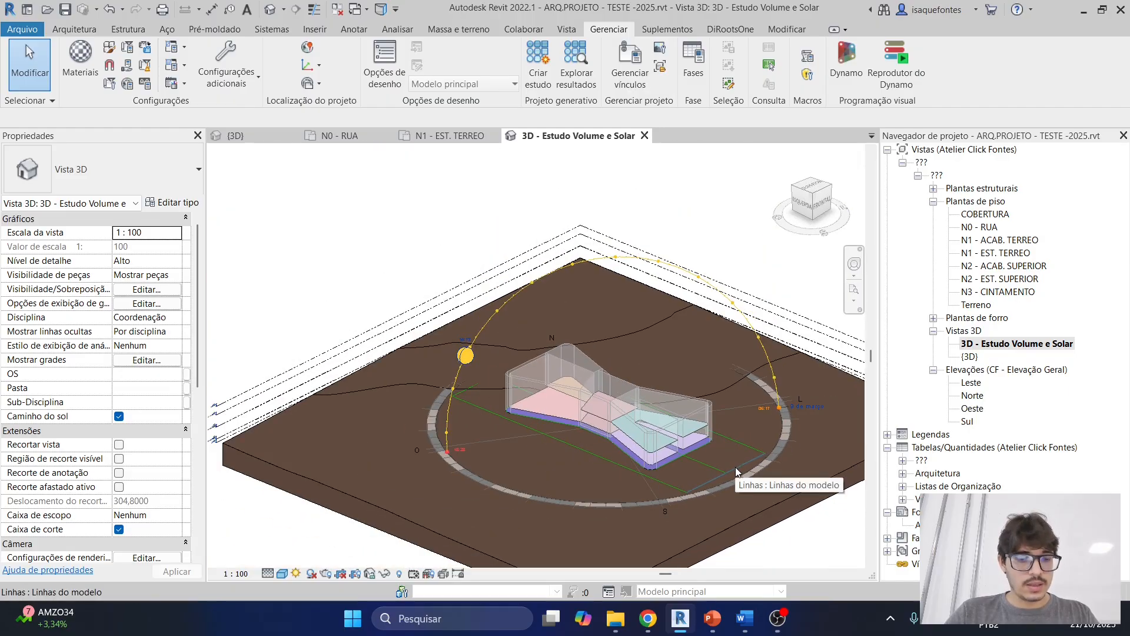
{"action": "scroll", "coordinate": [735, 467], "scroll_direction": "up", "scroll_amount": 5}
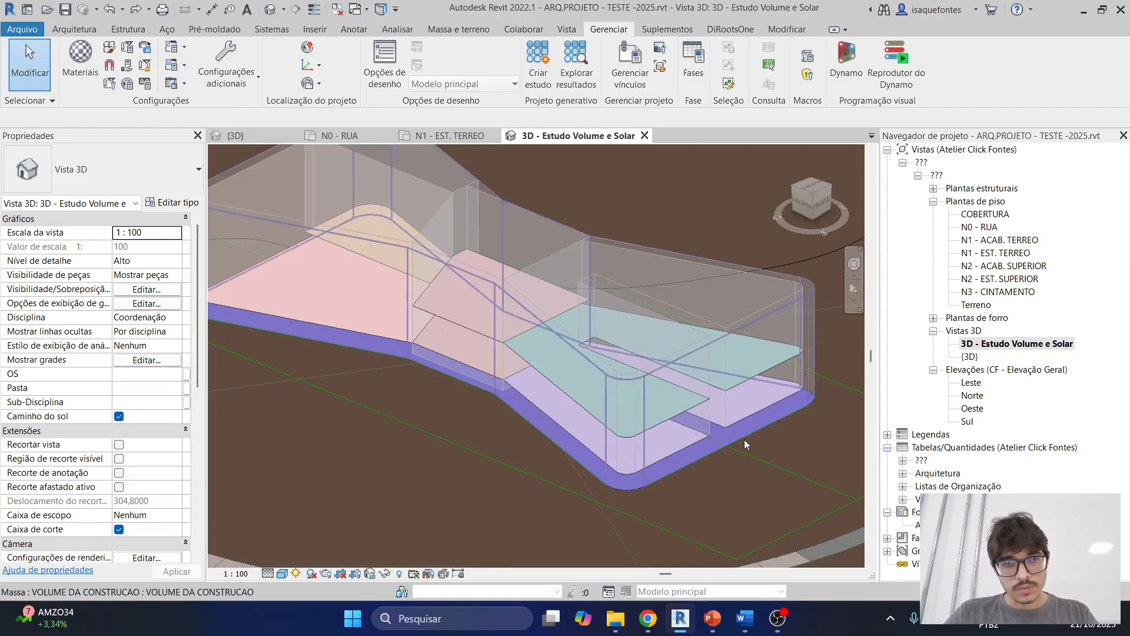
Remove the VOLUME DA CONSTRUCAO mass floor at level N0 - RUA from the 3D view
{"action": "scroll", "coordinate": [741, 453], "scroll_direction": "down", "scroll_amount": 5}
{"action": "scroll", "coordinate": [387, 341], "scroll_direction": "up", "scroll_amount": 5}
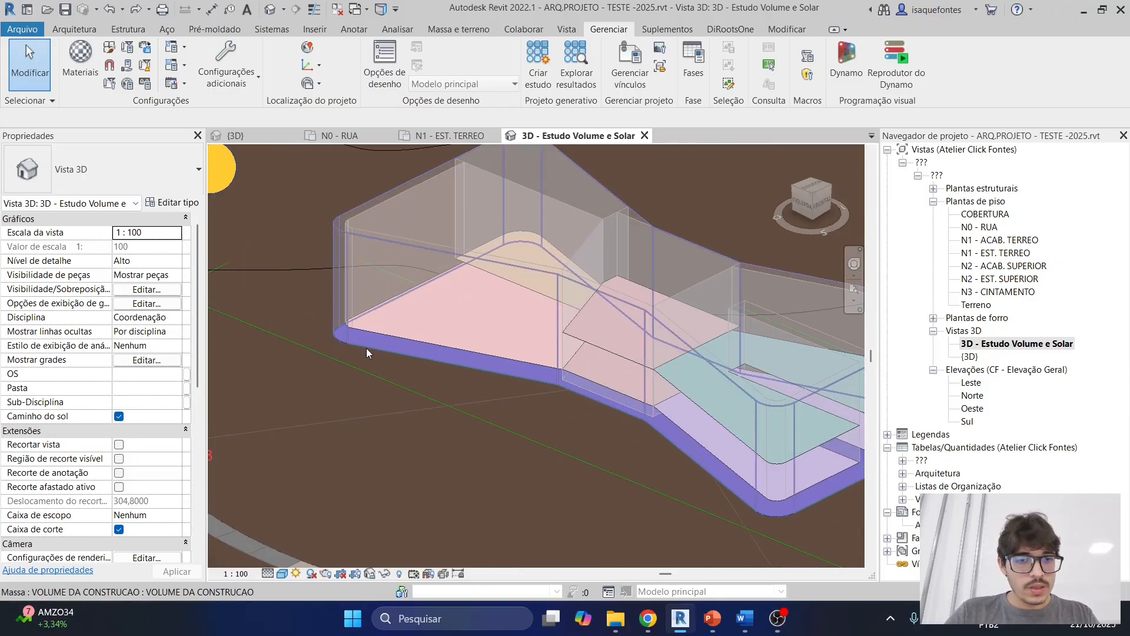
{"action": "left_click", "coordinate": [366, 344]}
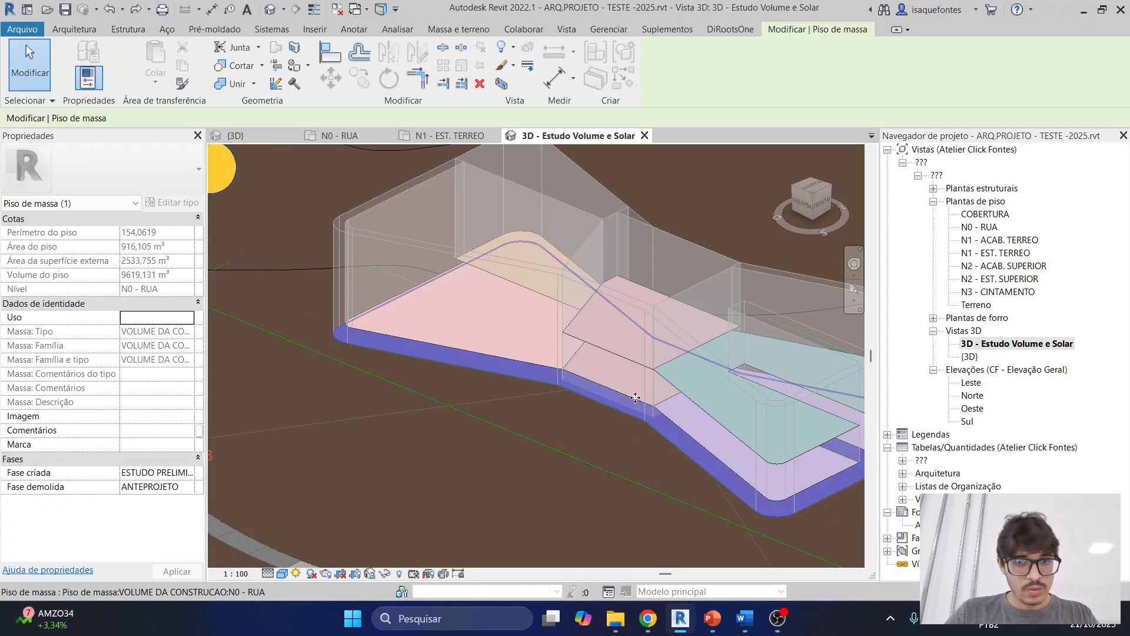
{"action": "scroll", "coordinate": [631, 395], "scroll_direction": "down", "scroll_amount": 5}
{"action": "scroll", "coordinate": [665, 461], "scroll_direction": "up", "scroll_amount": 2}
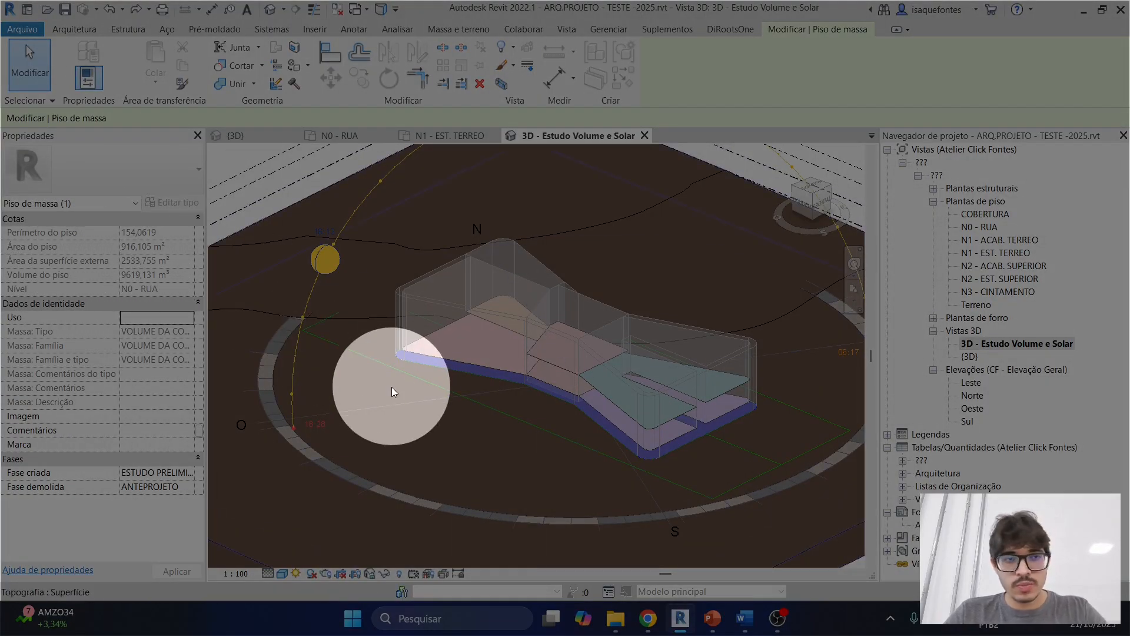
{"action": "key", "text": "Escape"}
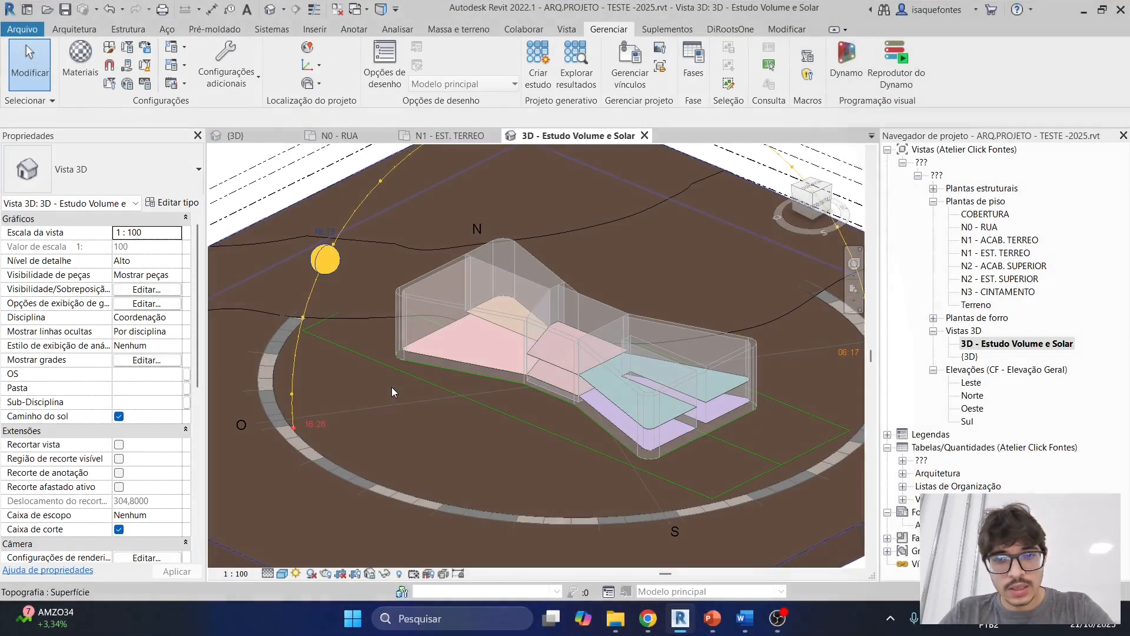
{"action": "scroll", "coordinate": [646, 428], "scroll_direction": "up", "scroll_amount": 3}
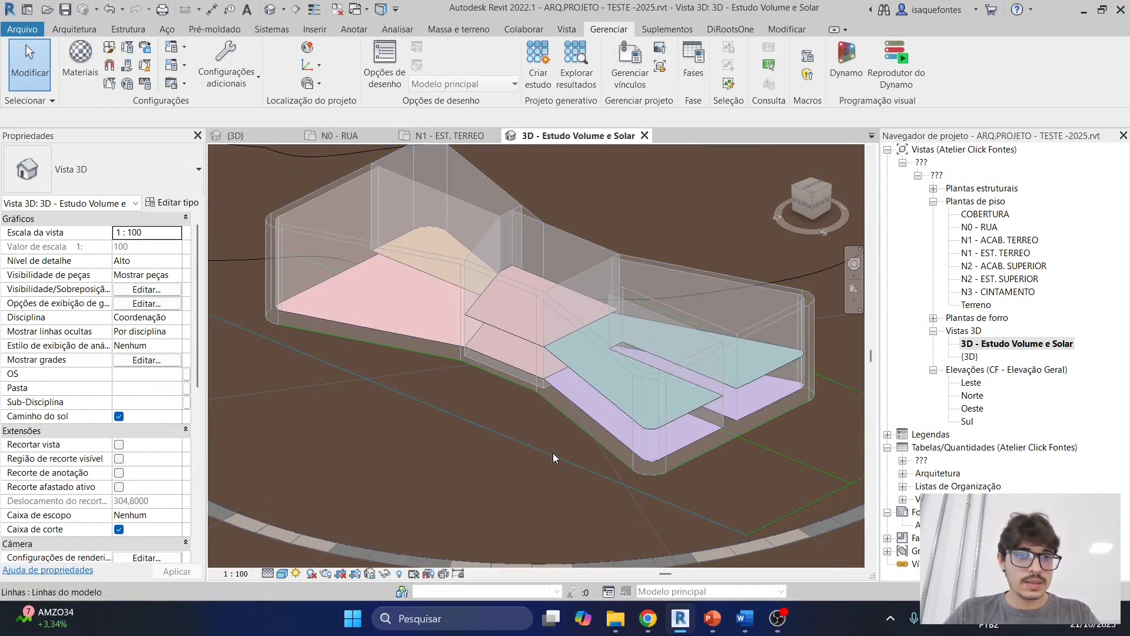
{"action": "scroll", "coordinate": [736, 388], "scroll_direction": "down", "scroll_amount": 5}
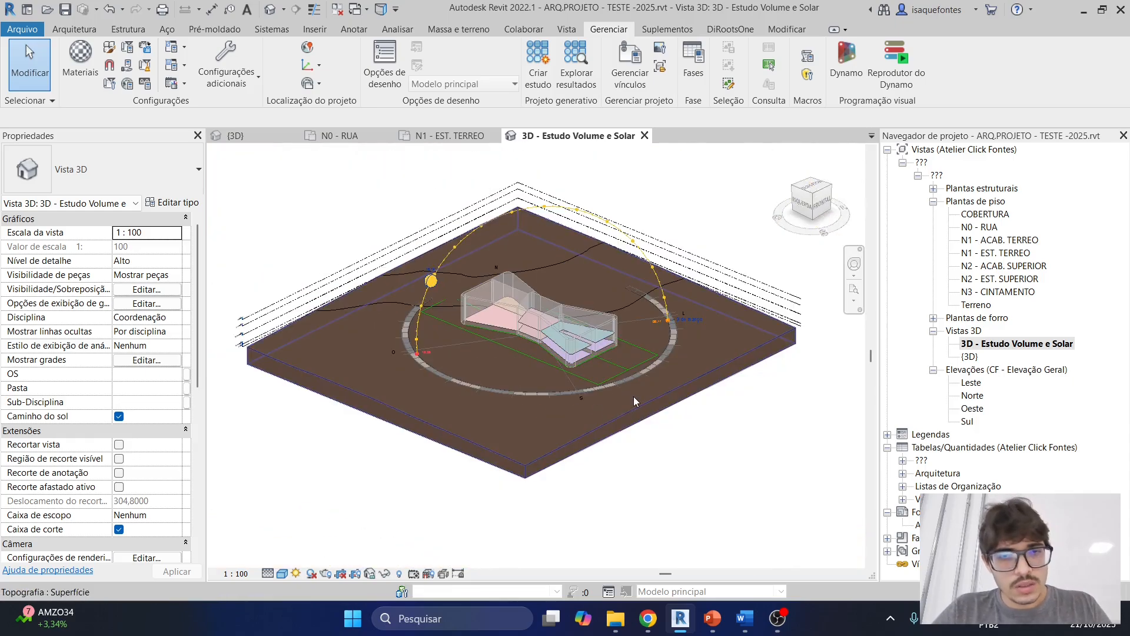
{"action": "scroll", "coordinate": [608, 339], "scroll_direction": "up", "scroll_amount": 3}
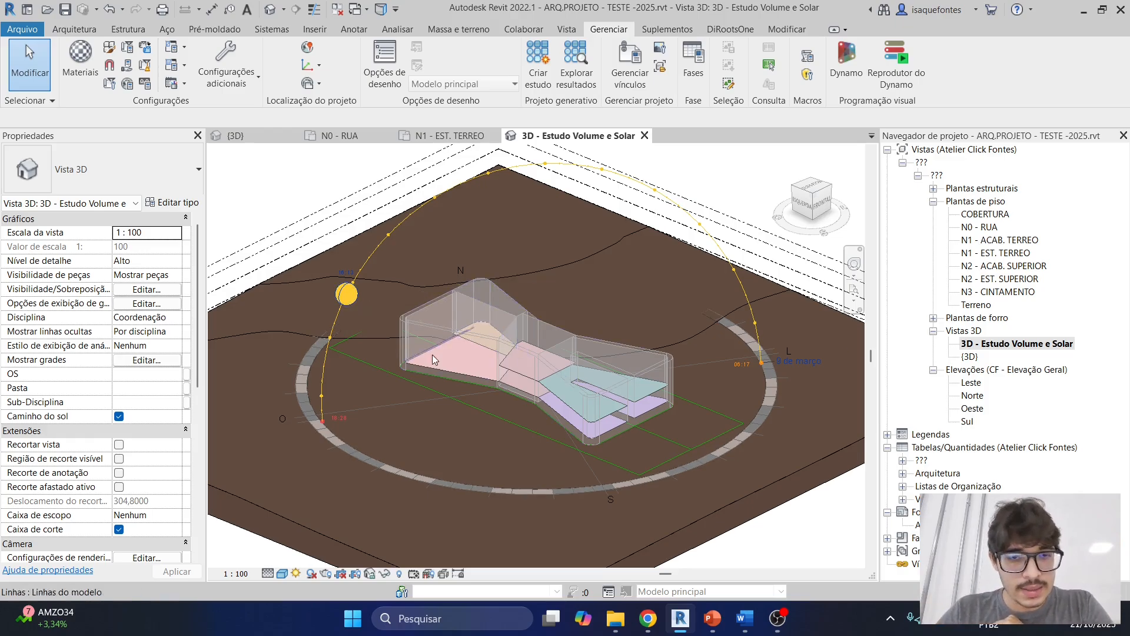
{"action": "scroll", "coordinate": [593, 382], "scroll_direction": "up", "scroll_amount": 2}
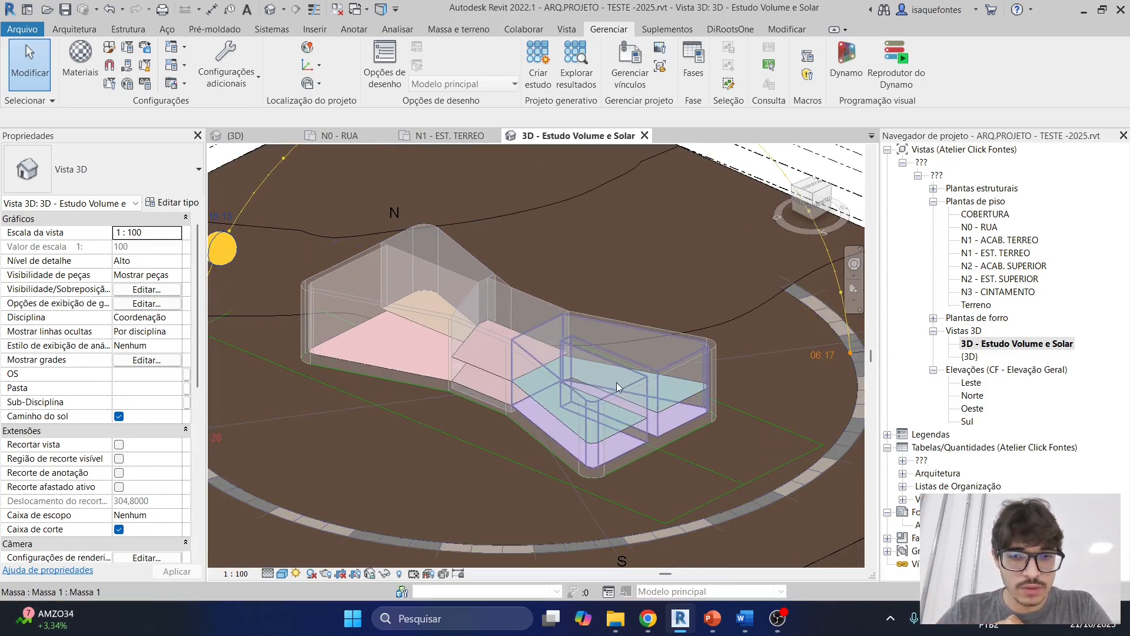
{"action": "left_click", "coordinate": [493, 359]}
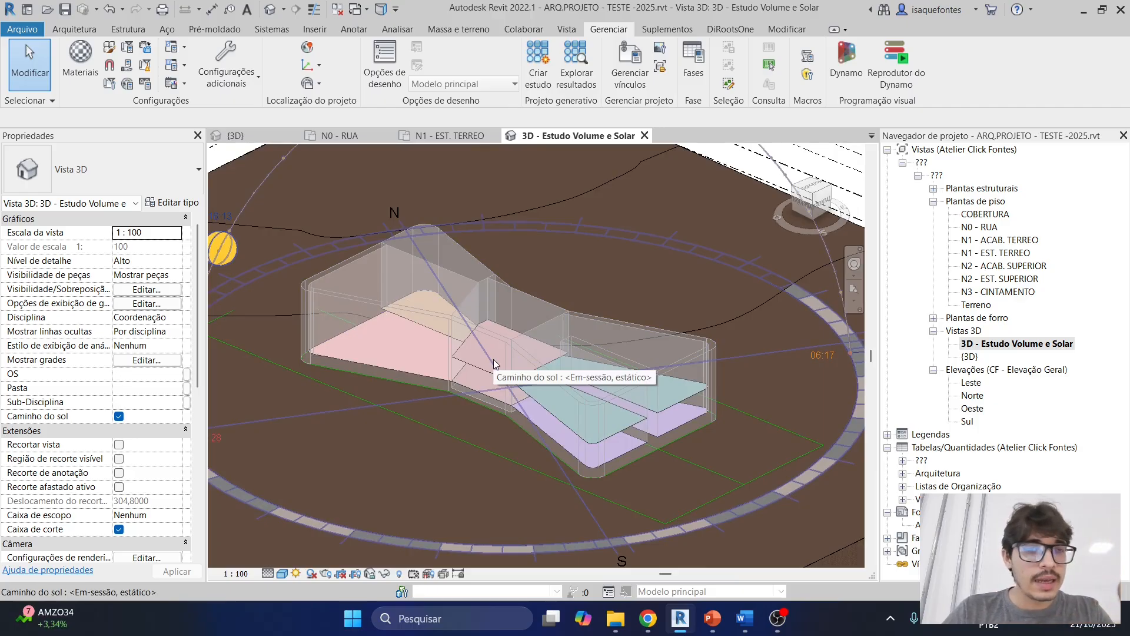